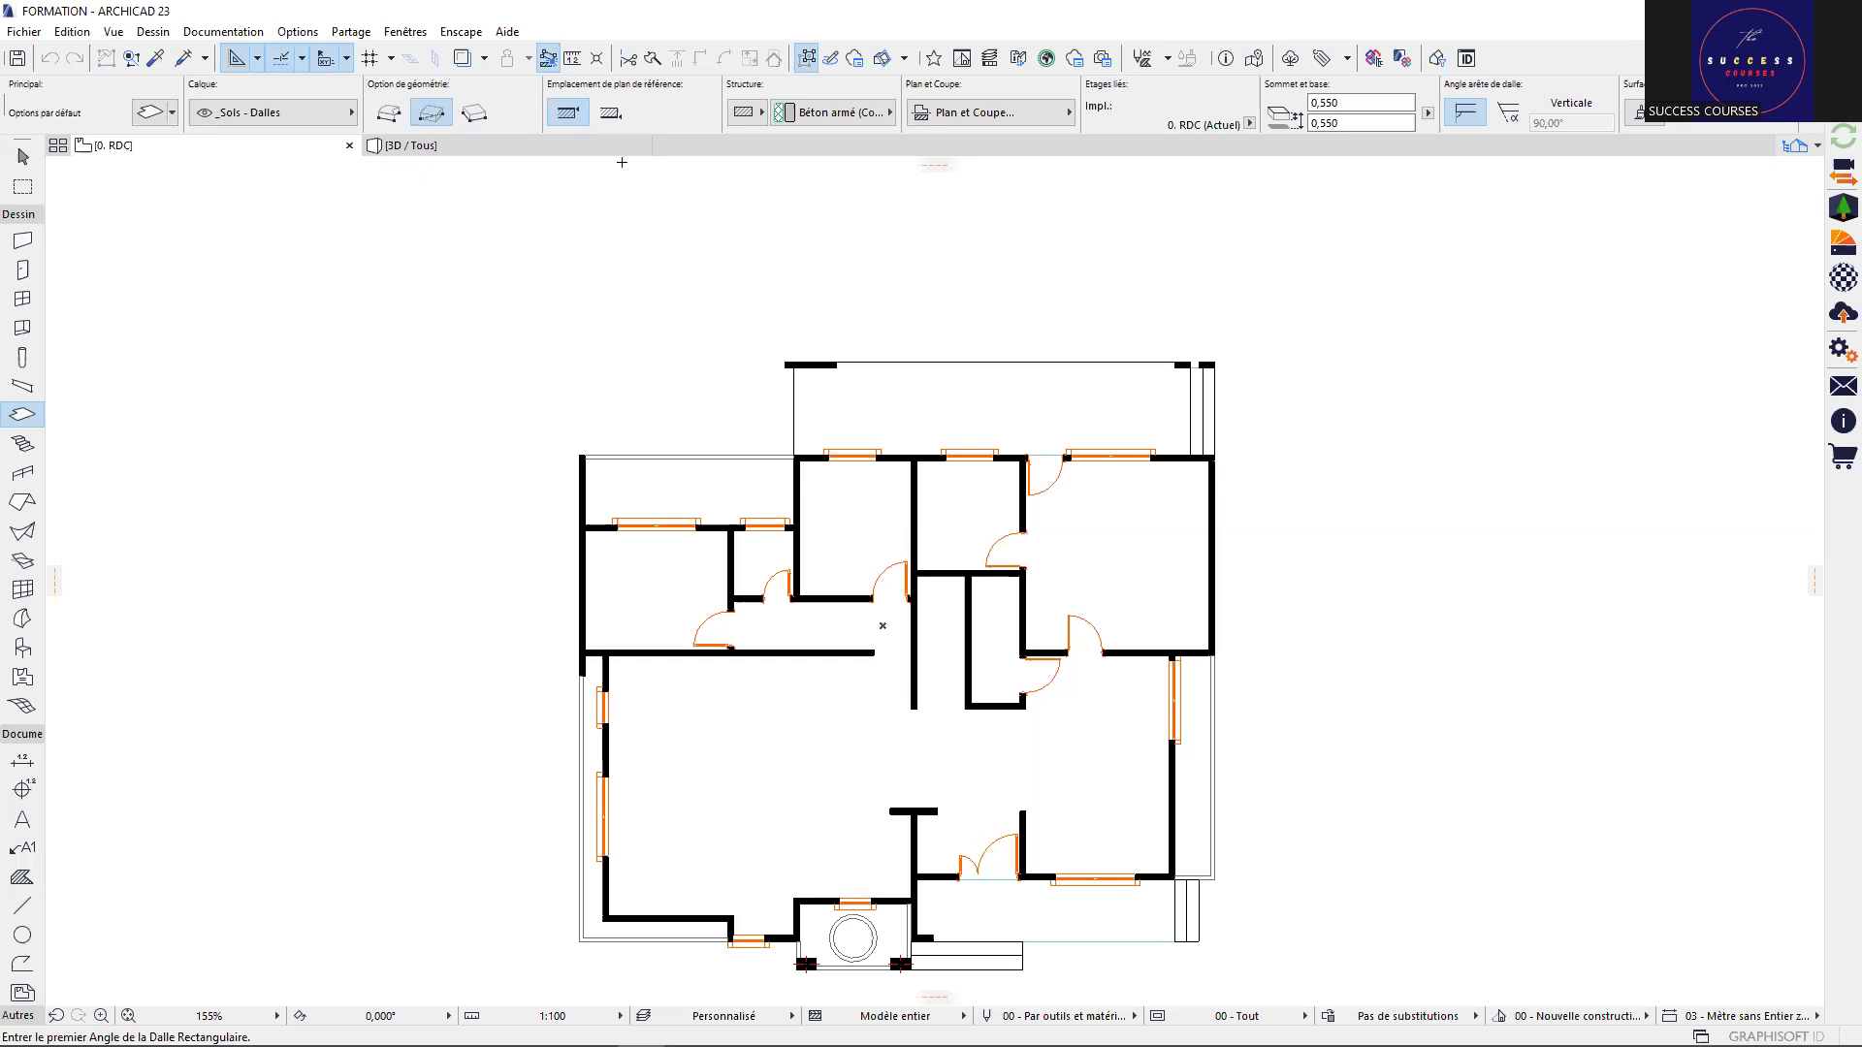
# Examine the house model in 3D from the entrance side and from above, and look over the RDC floor plan
pyautogui.click(513, 153)
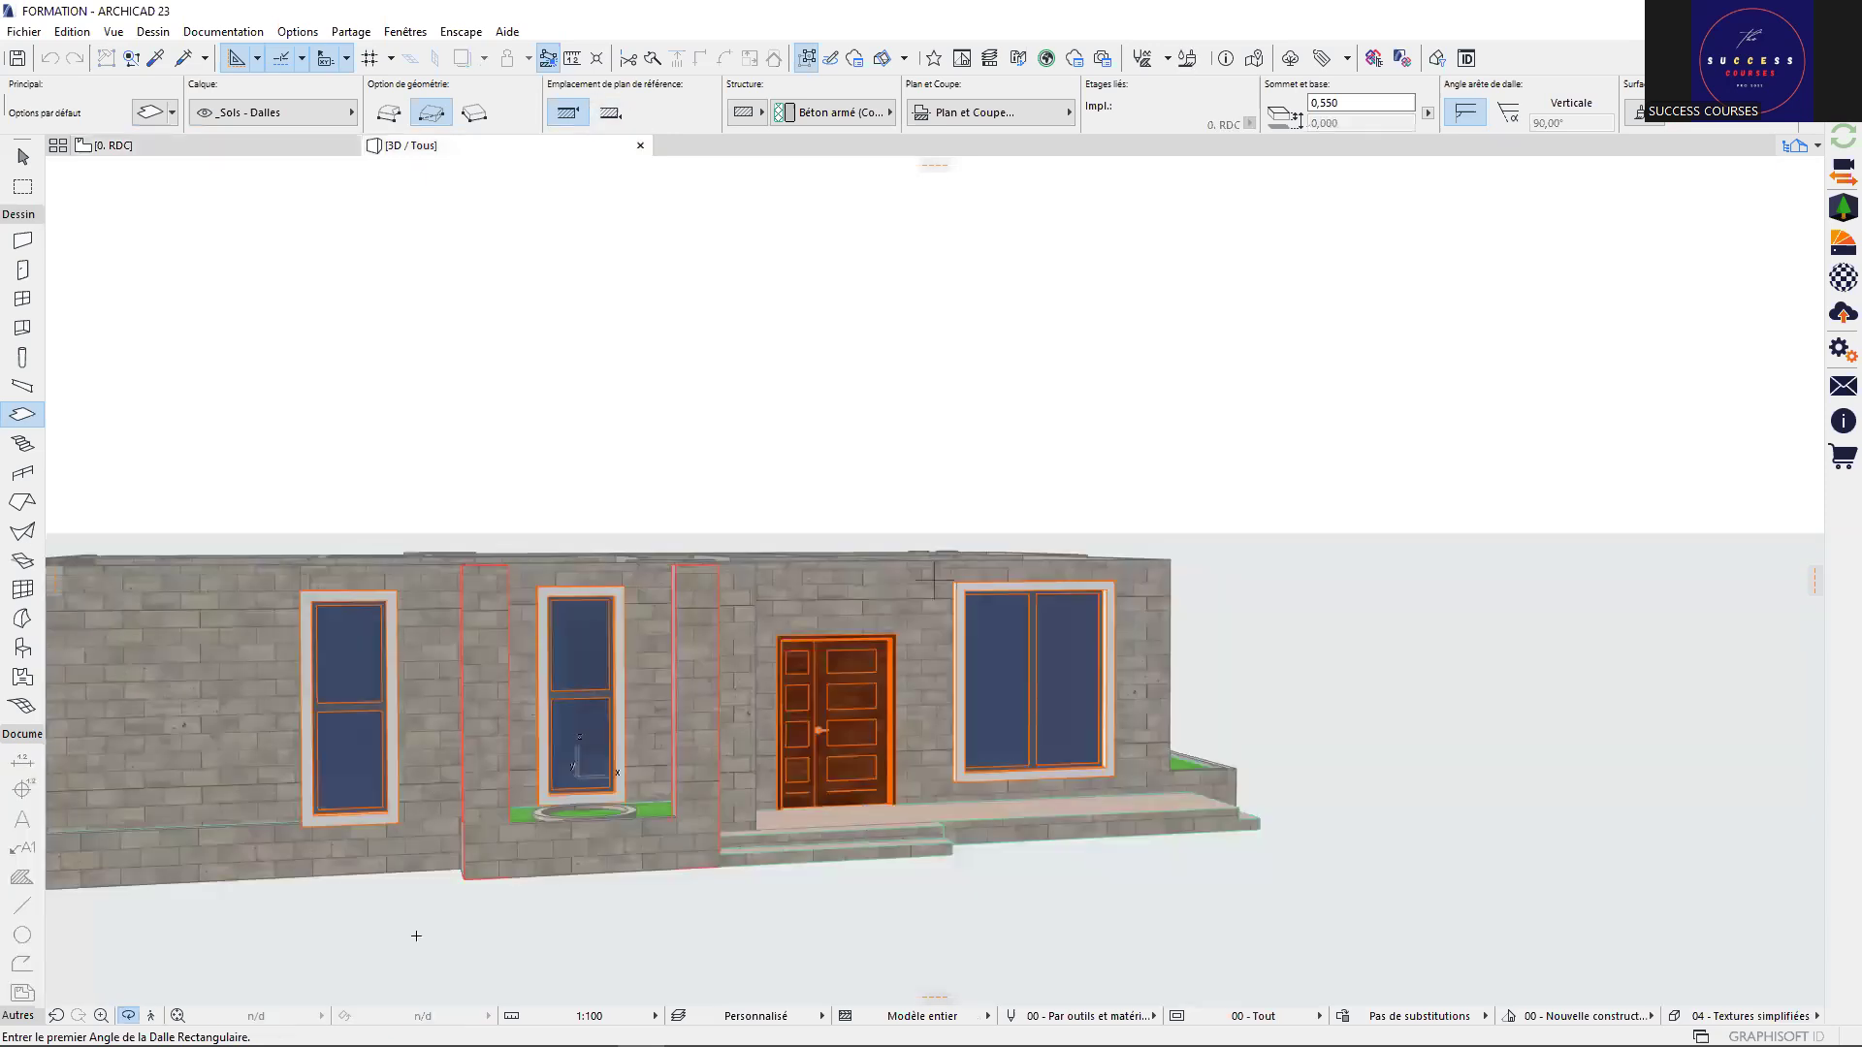
pyautogui.press('Escape')
pyautogui.press('o')
pyautogui.moveTo(437, 960); pyautogui.dragTo(771, 846)
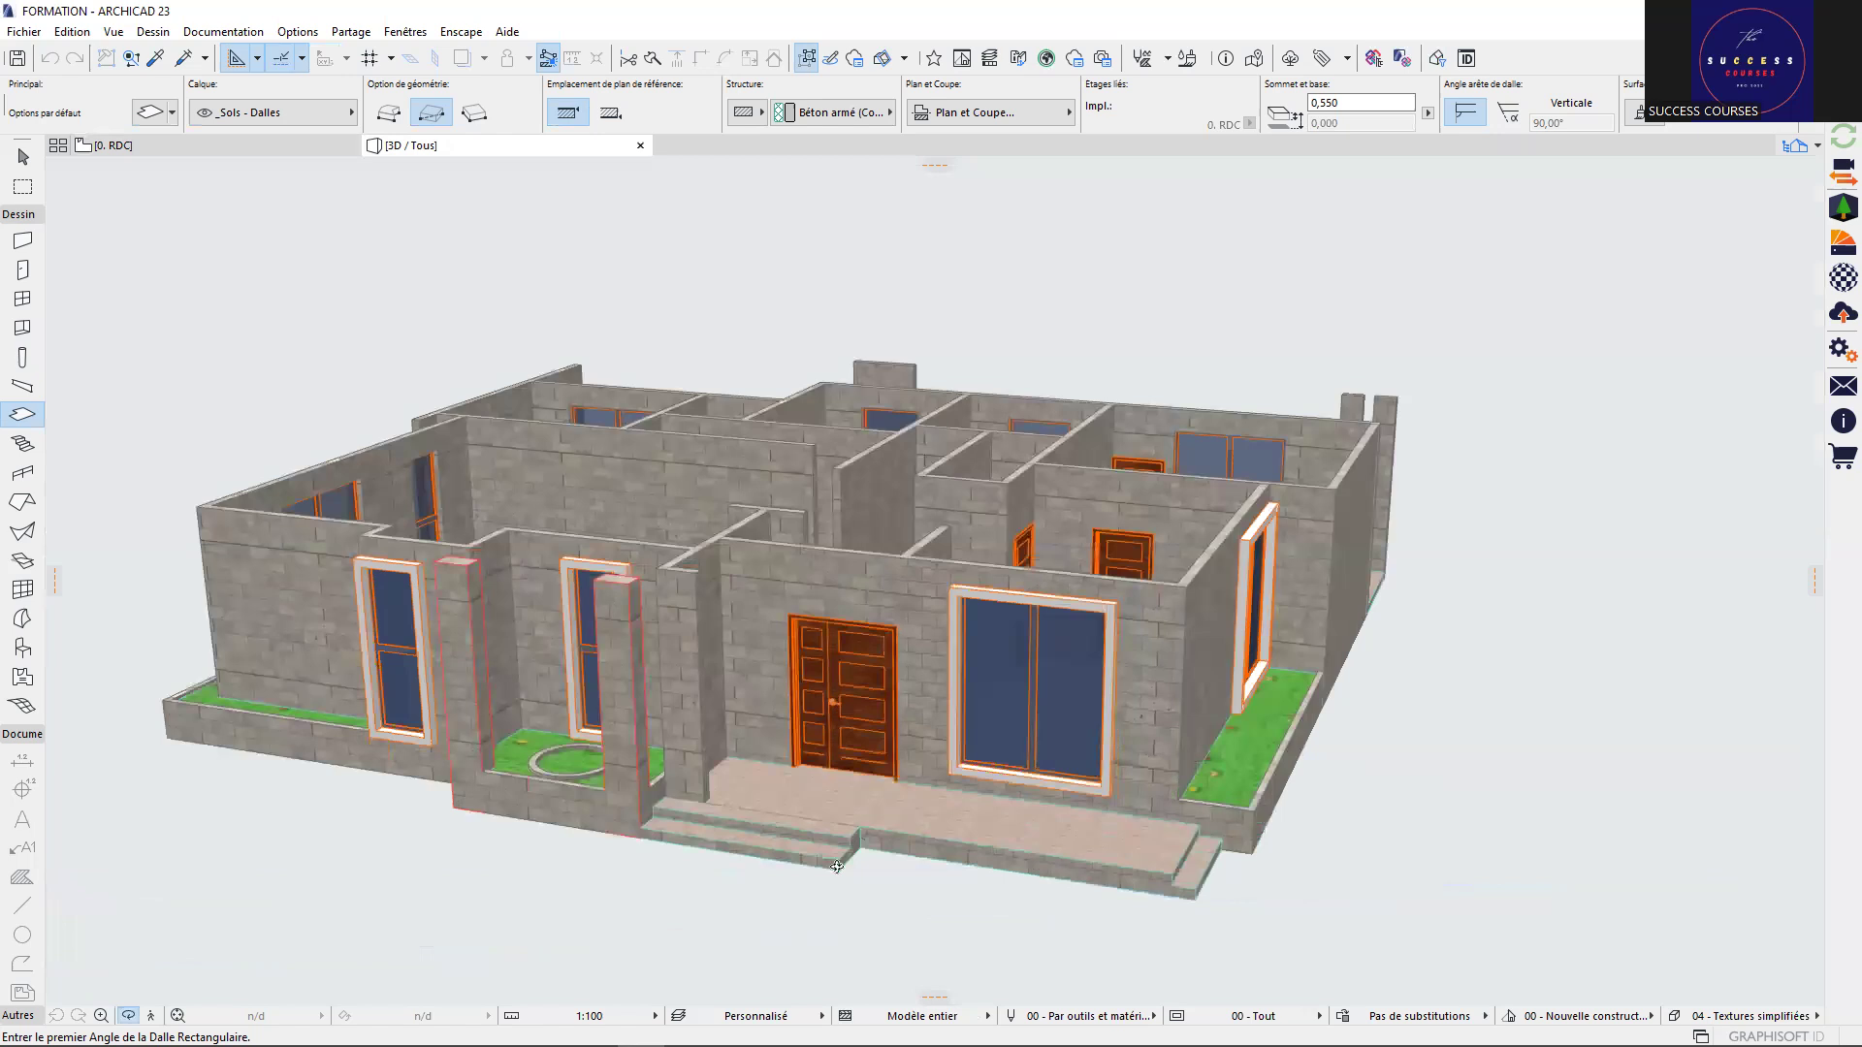
pyautogui.moveTo(823, 817); pyautogui.dragTo(837, 867, button='middle')
pyautogui.moveTo(837, 867); pyautogui.dragTo(946, 923)
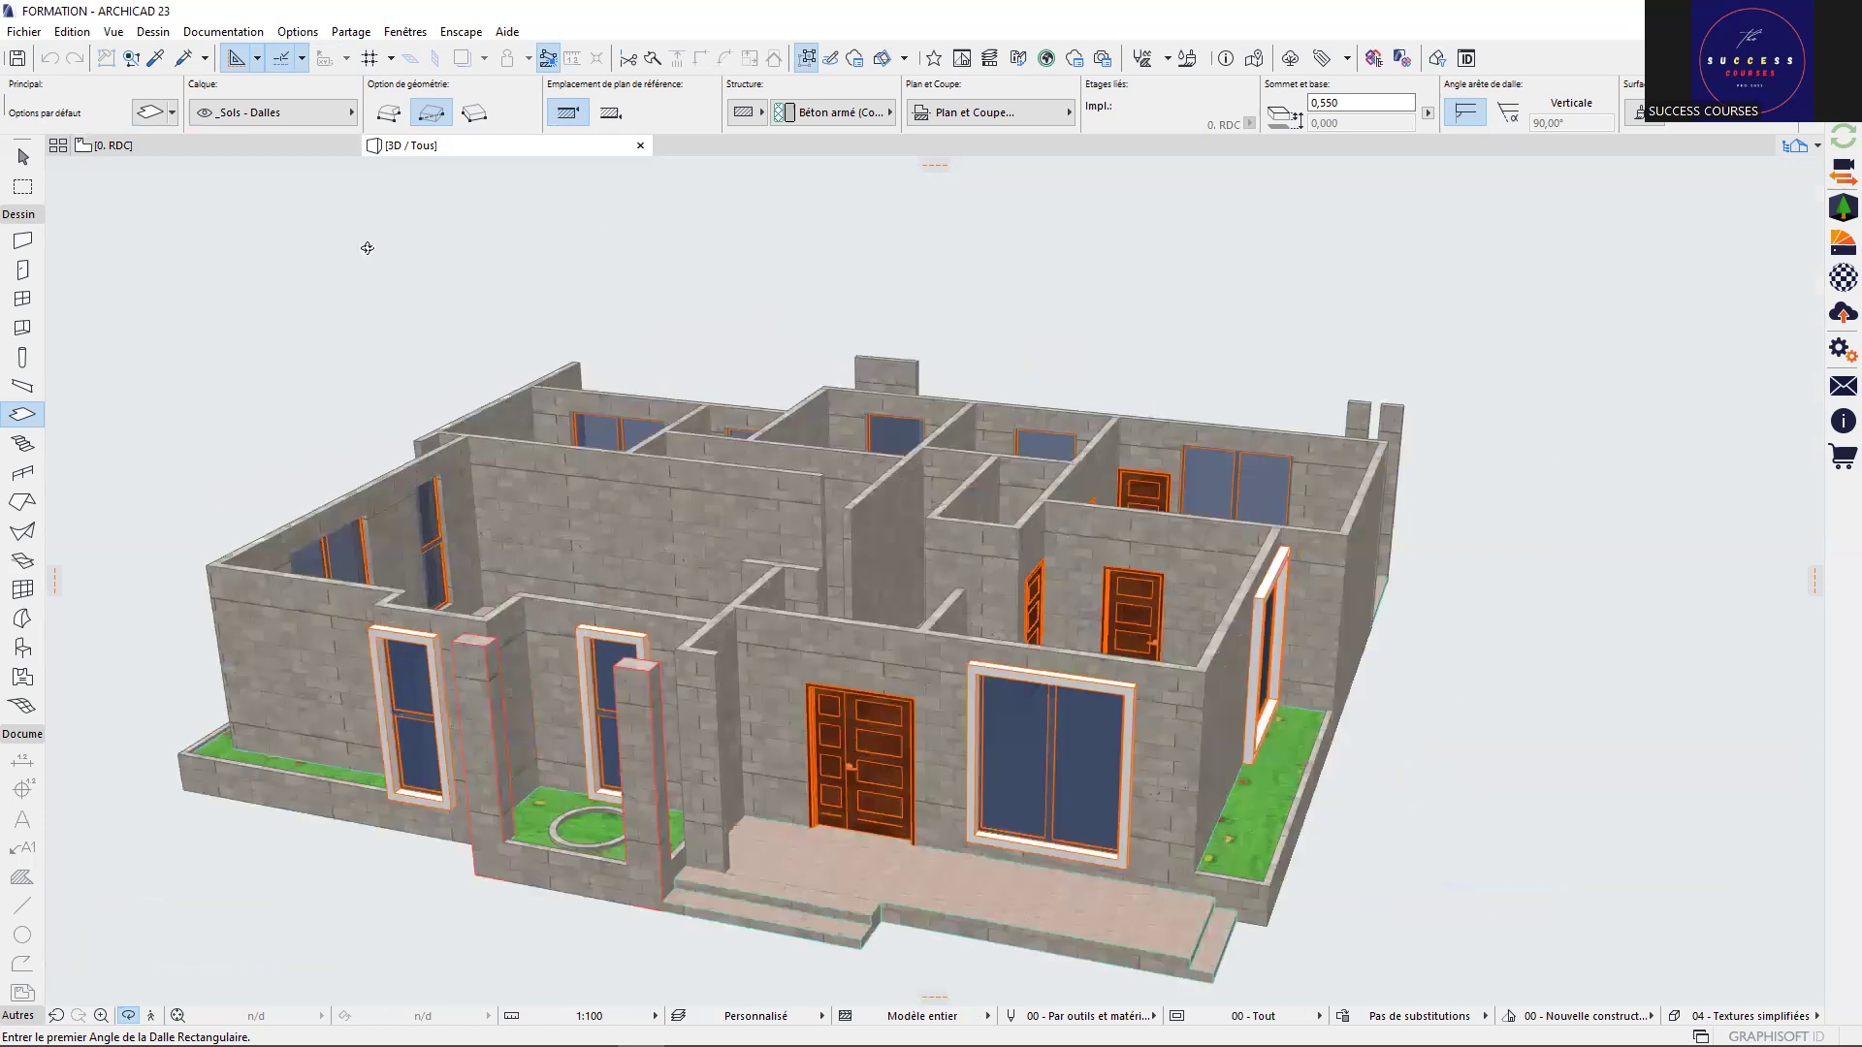
pyautogui.click(194, 145)
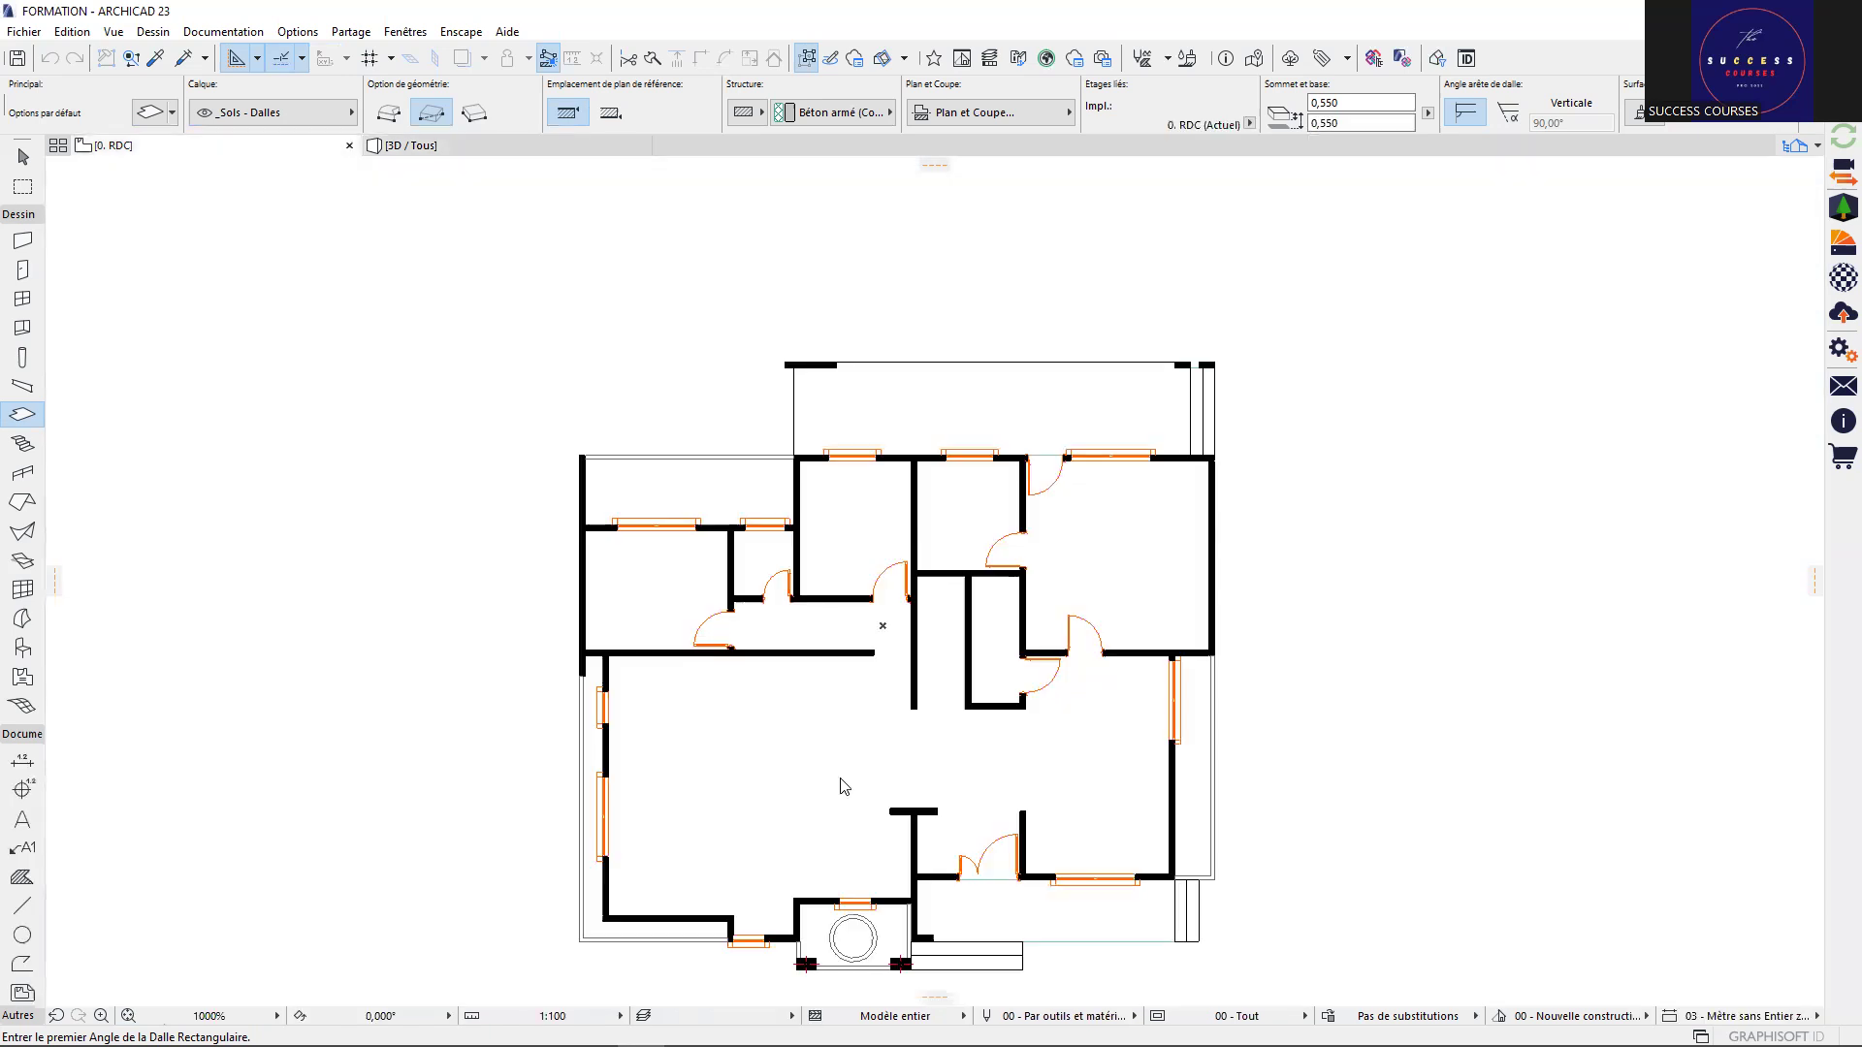
pyautogui.moveTo(836, 770); pyautogui.dragTo(825, 739, button='middle')
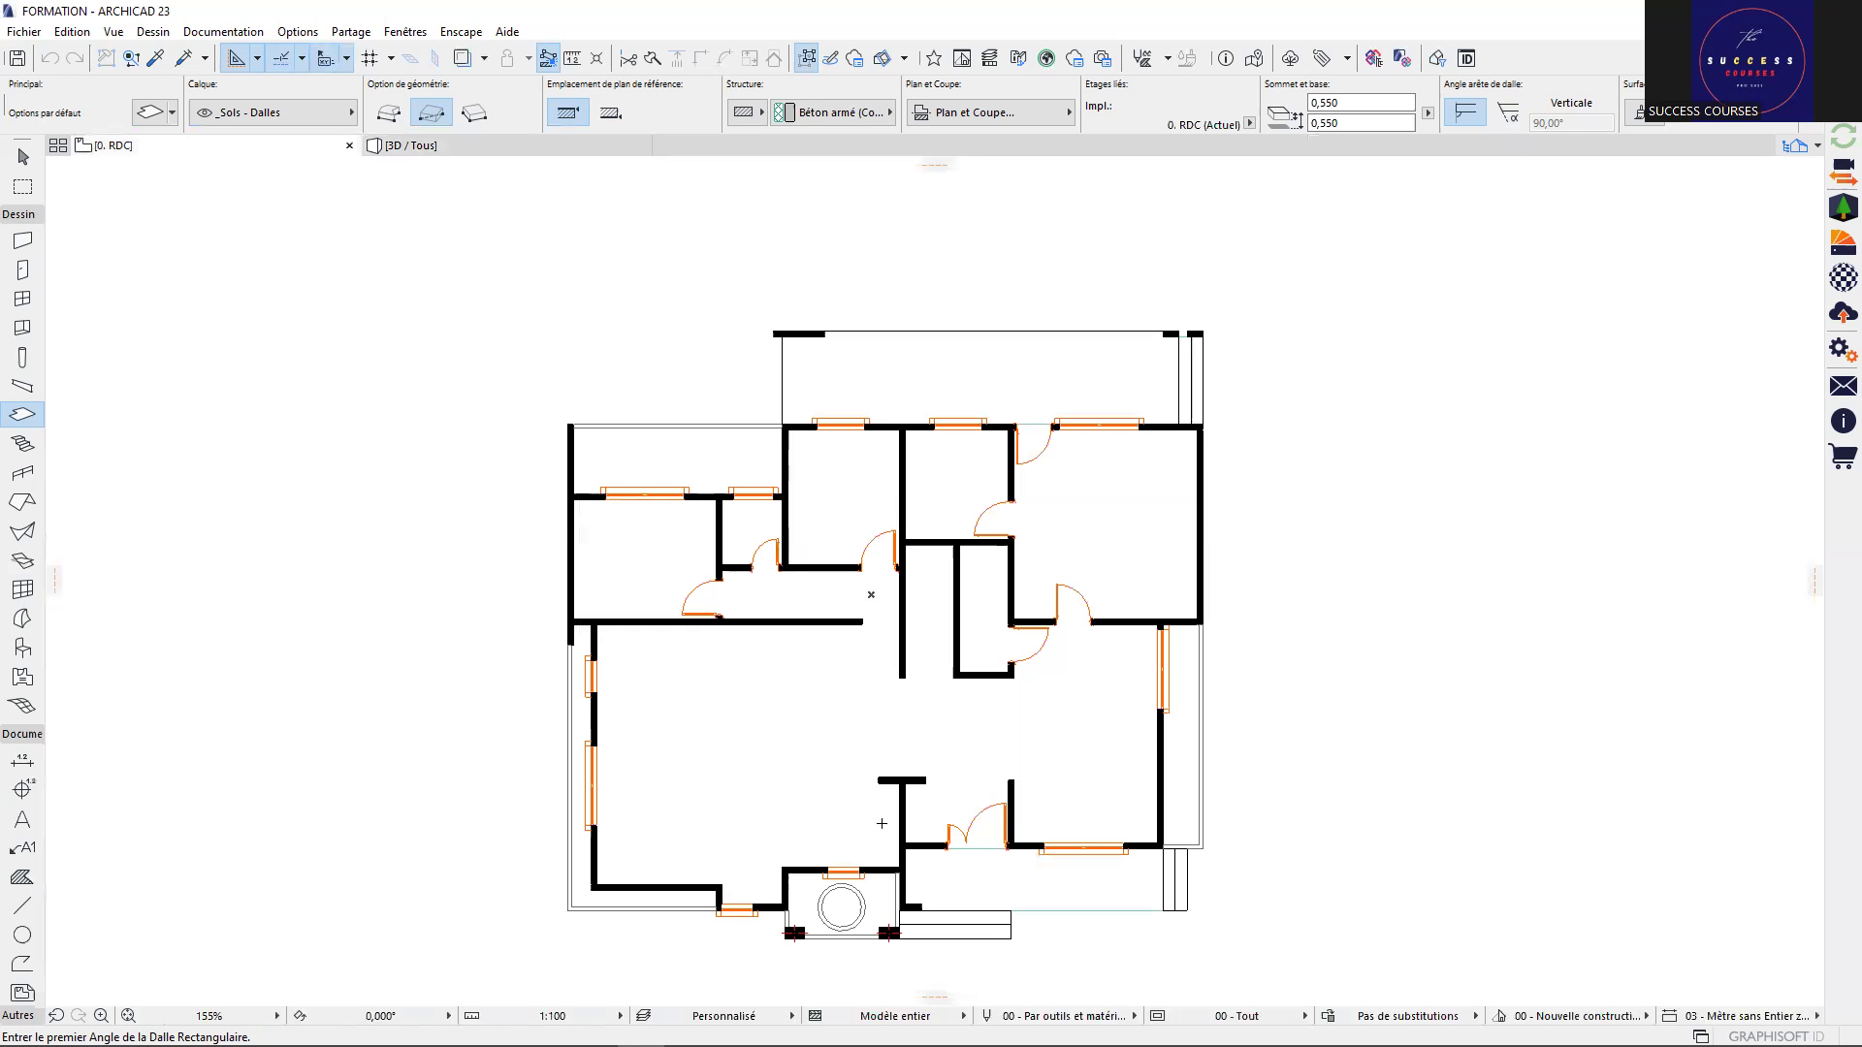
pyautogui.scroll(1, 883, 825)
pyautogui.scroll(1, 866, 794)
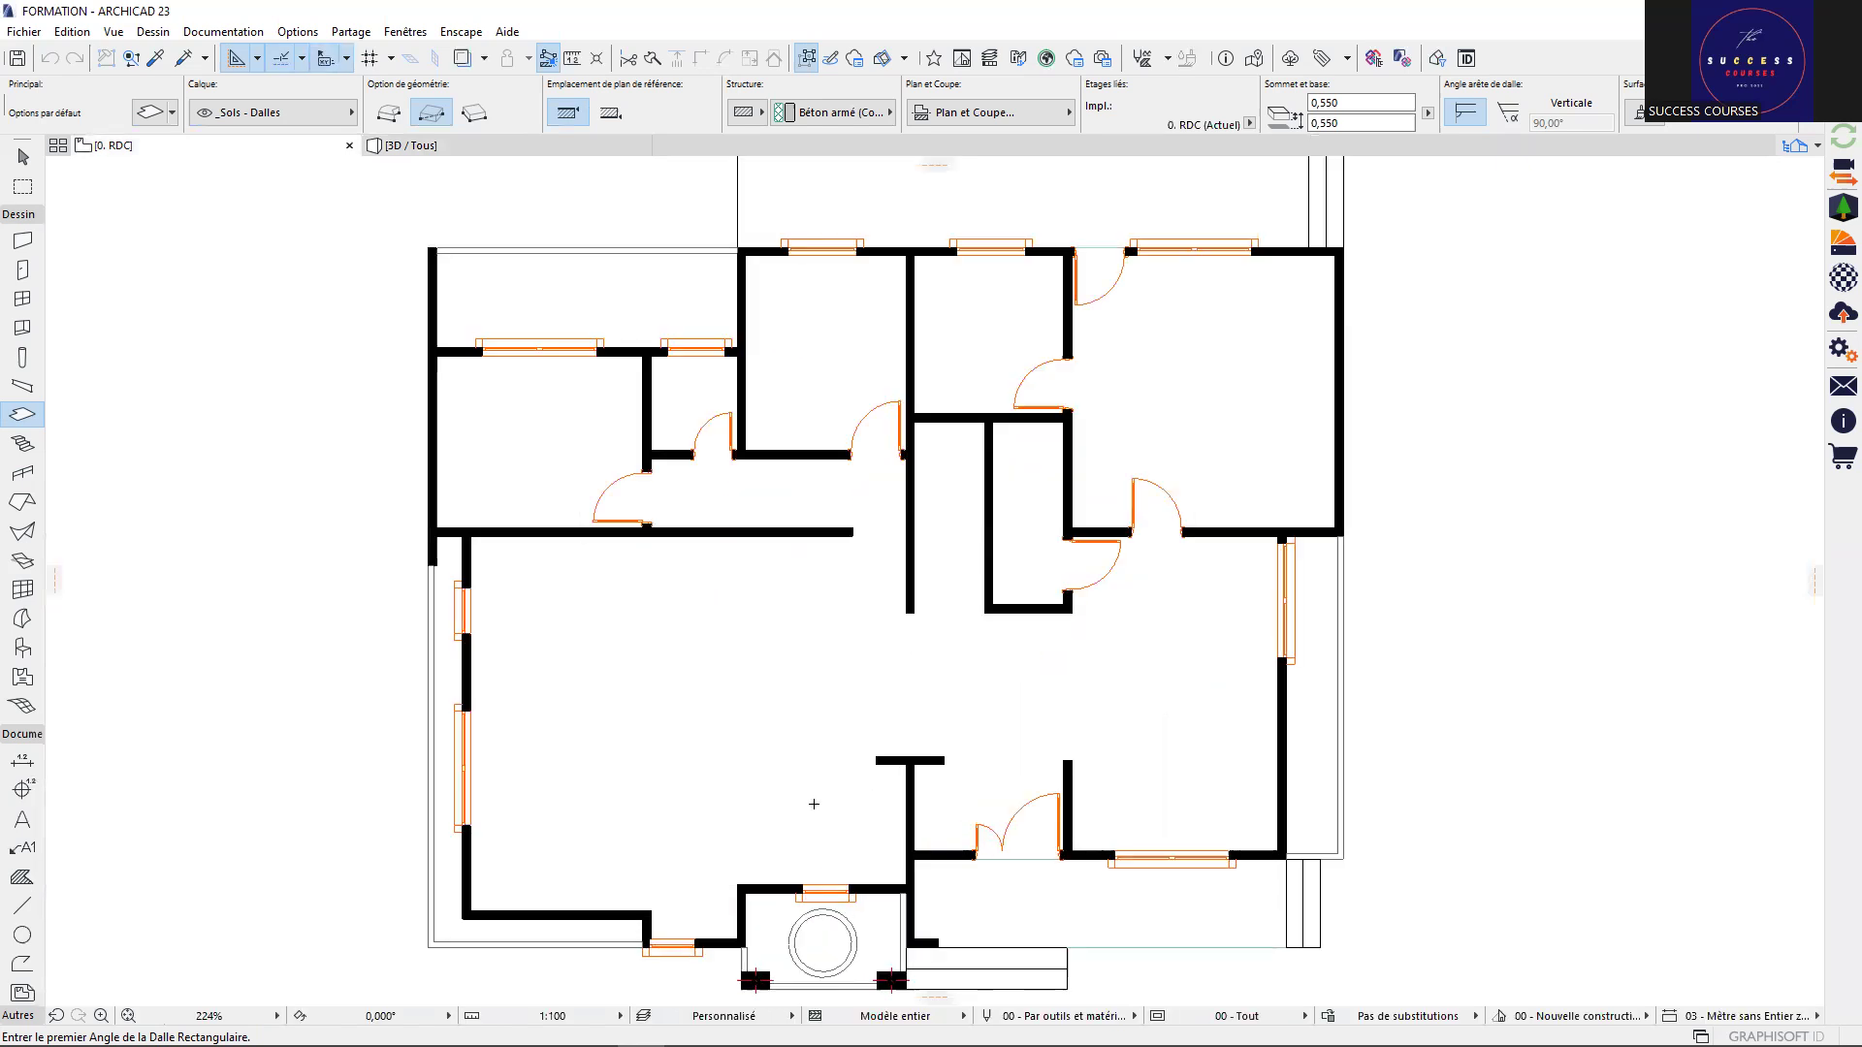
pyautogui.scroll(-1, 814, 804)
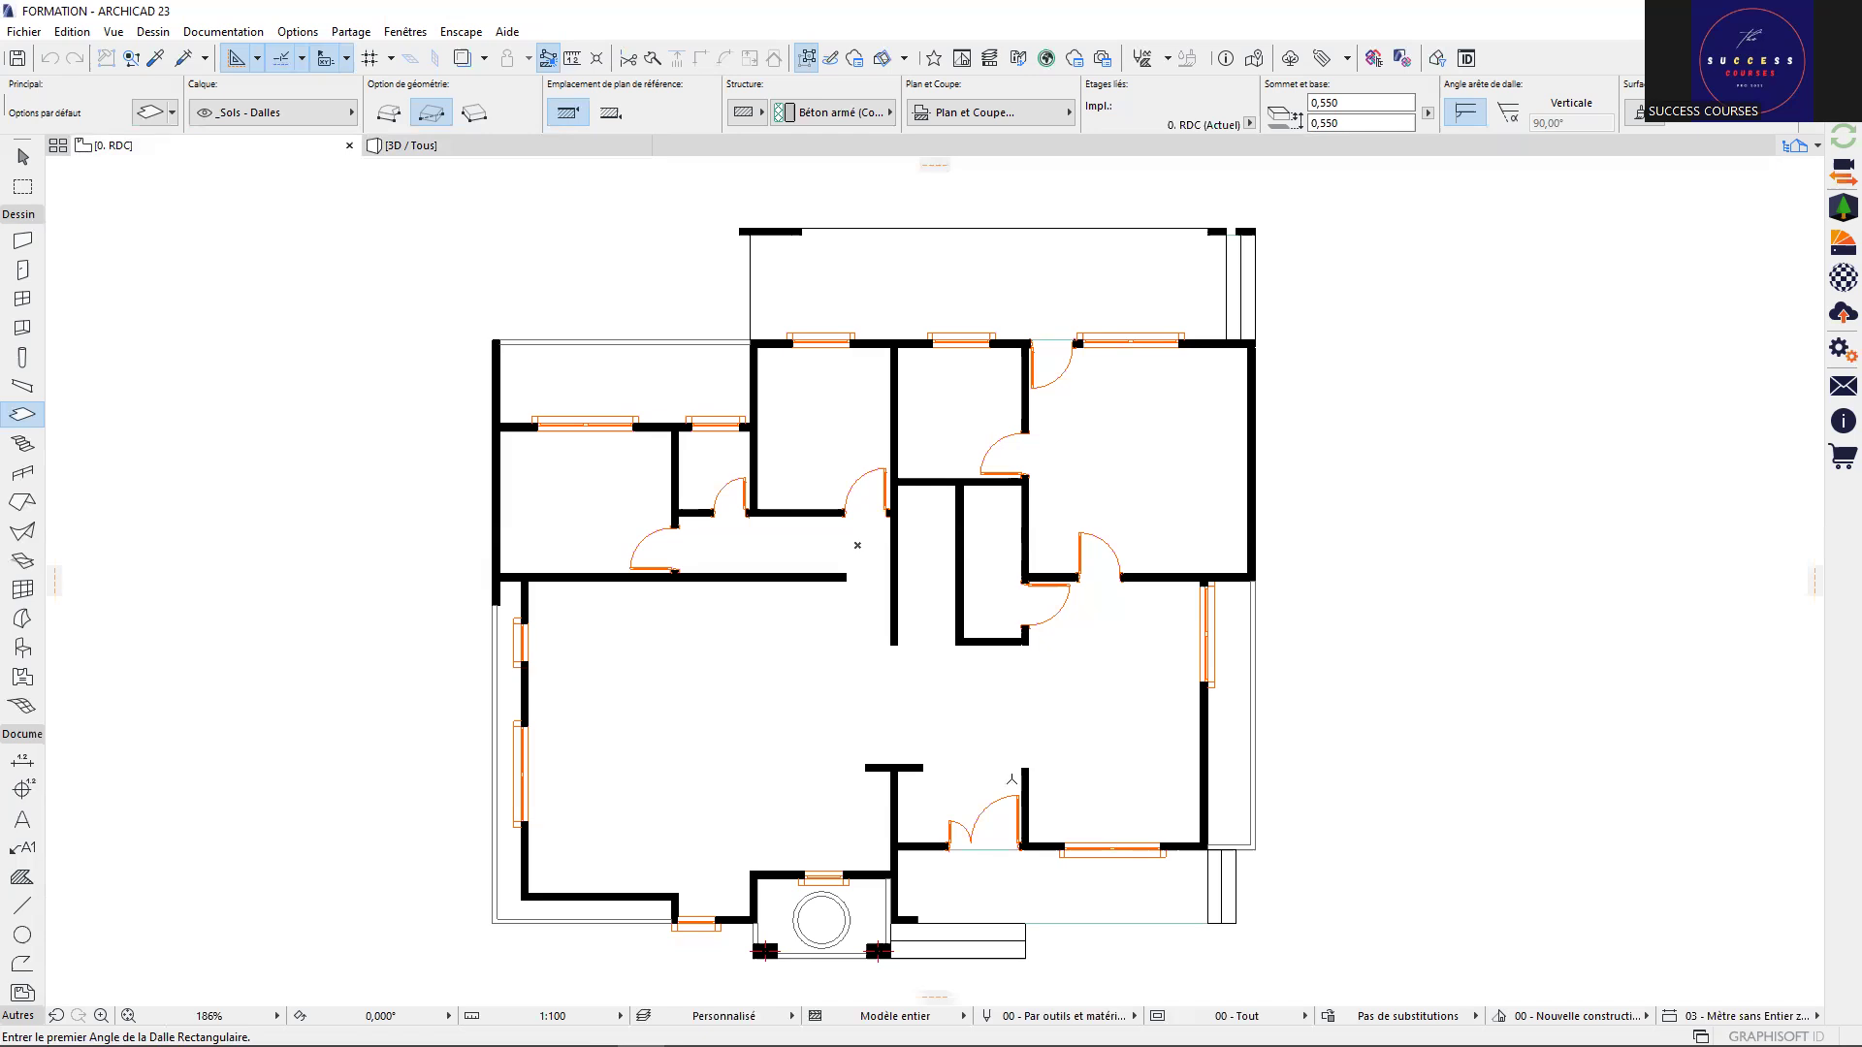
pyautogui.moveTo(925, 683); pyautogui.dragTo(934, 697, button='middle')
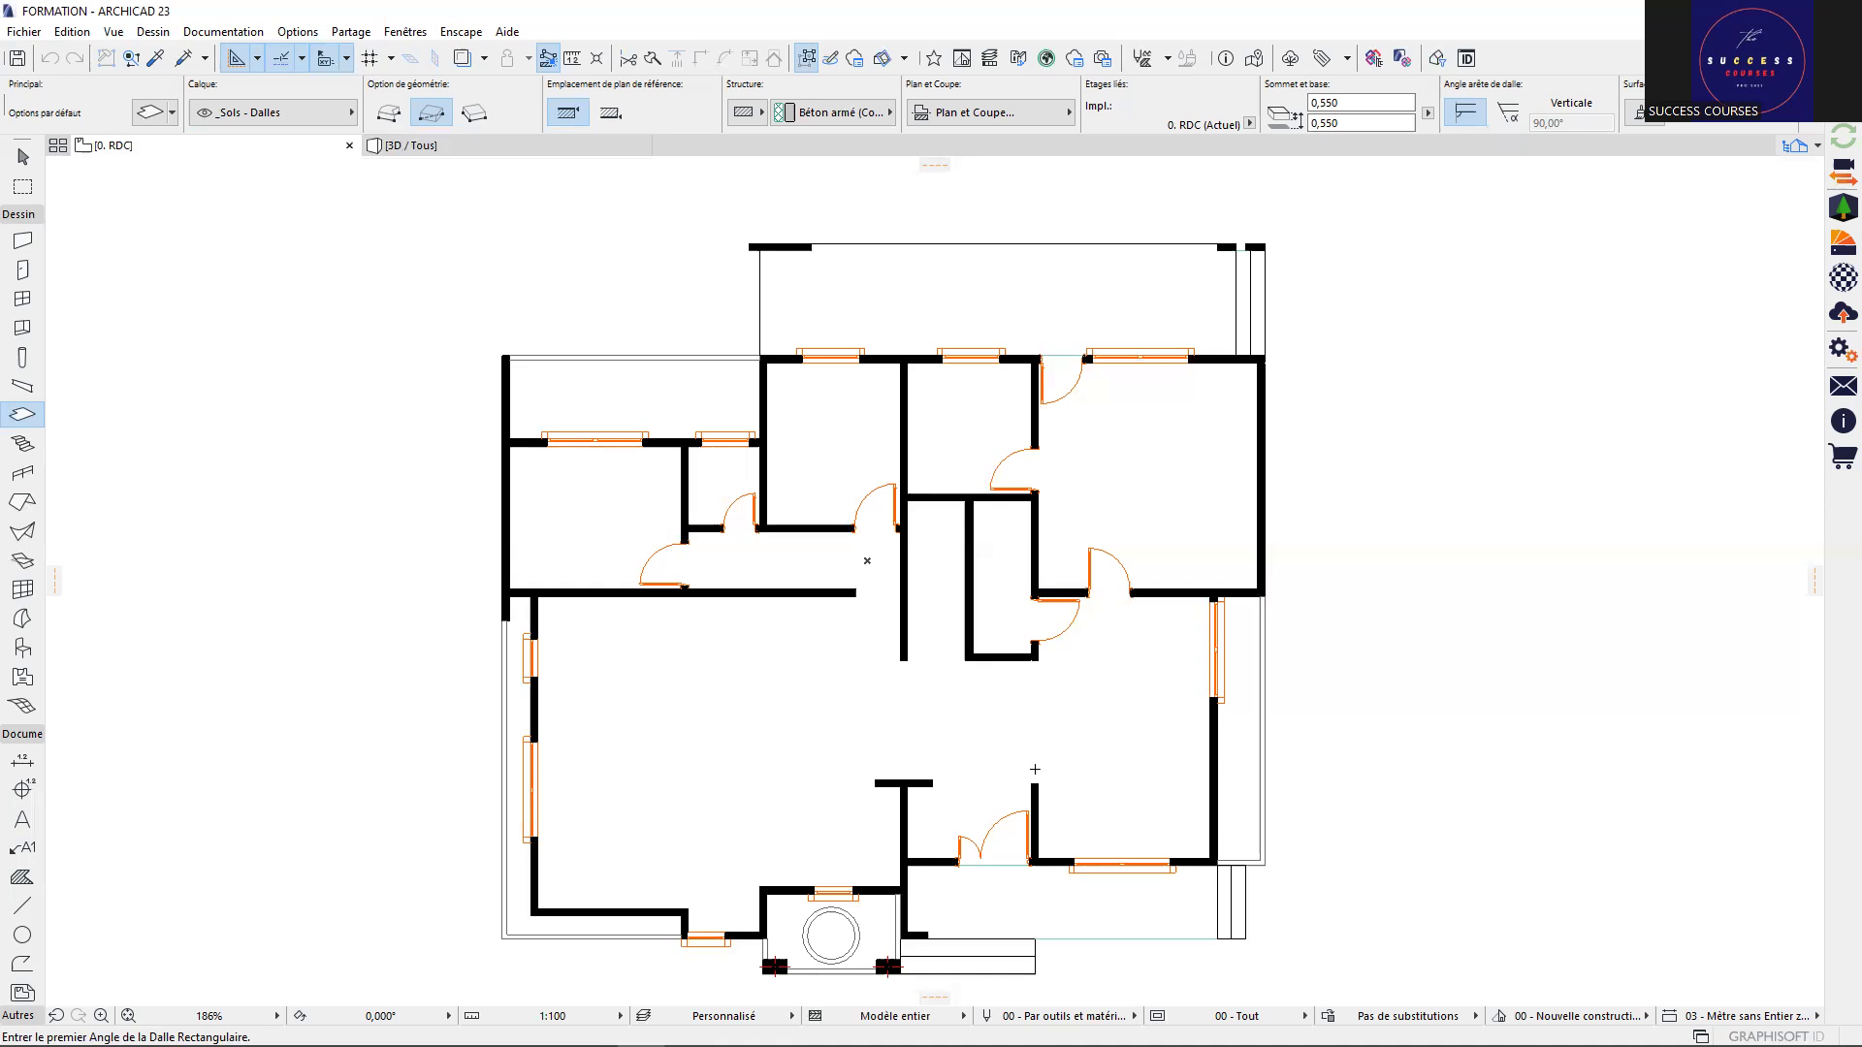
pyautogui.moveTo(1016, 746); pyautogui.dragTo(1004, 738, button='middle')
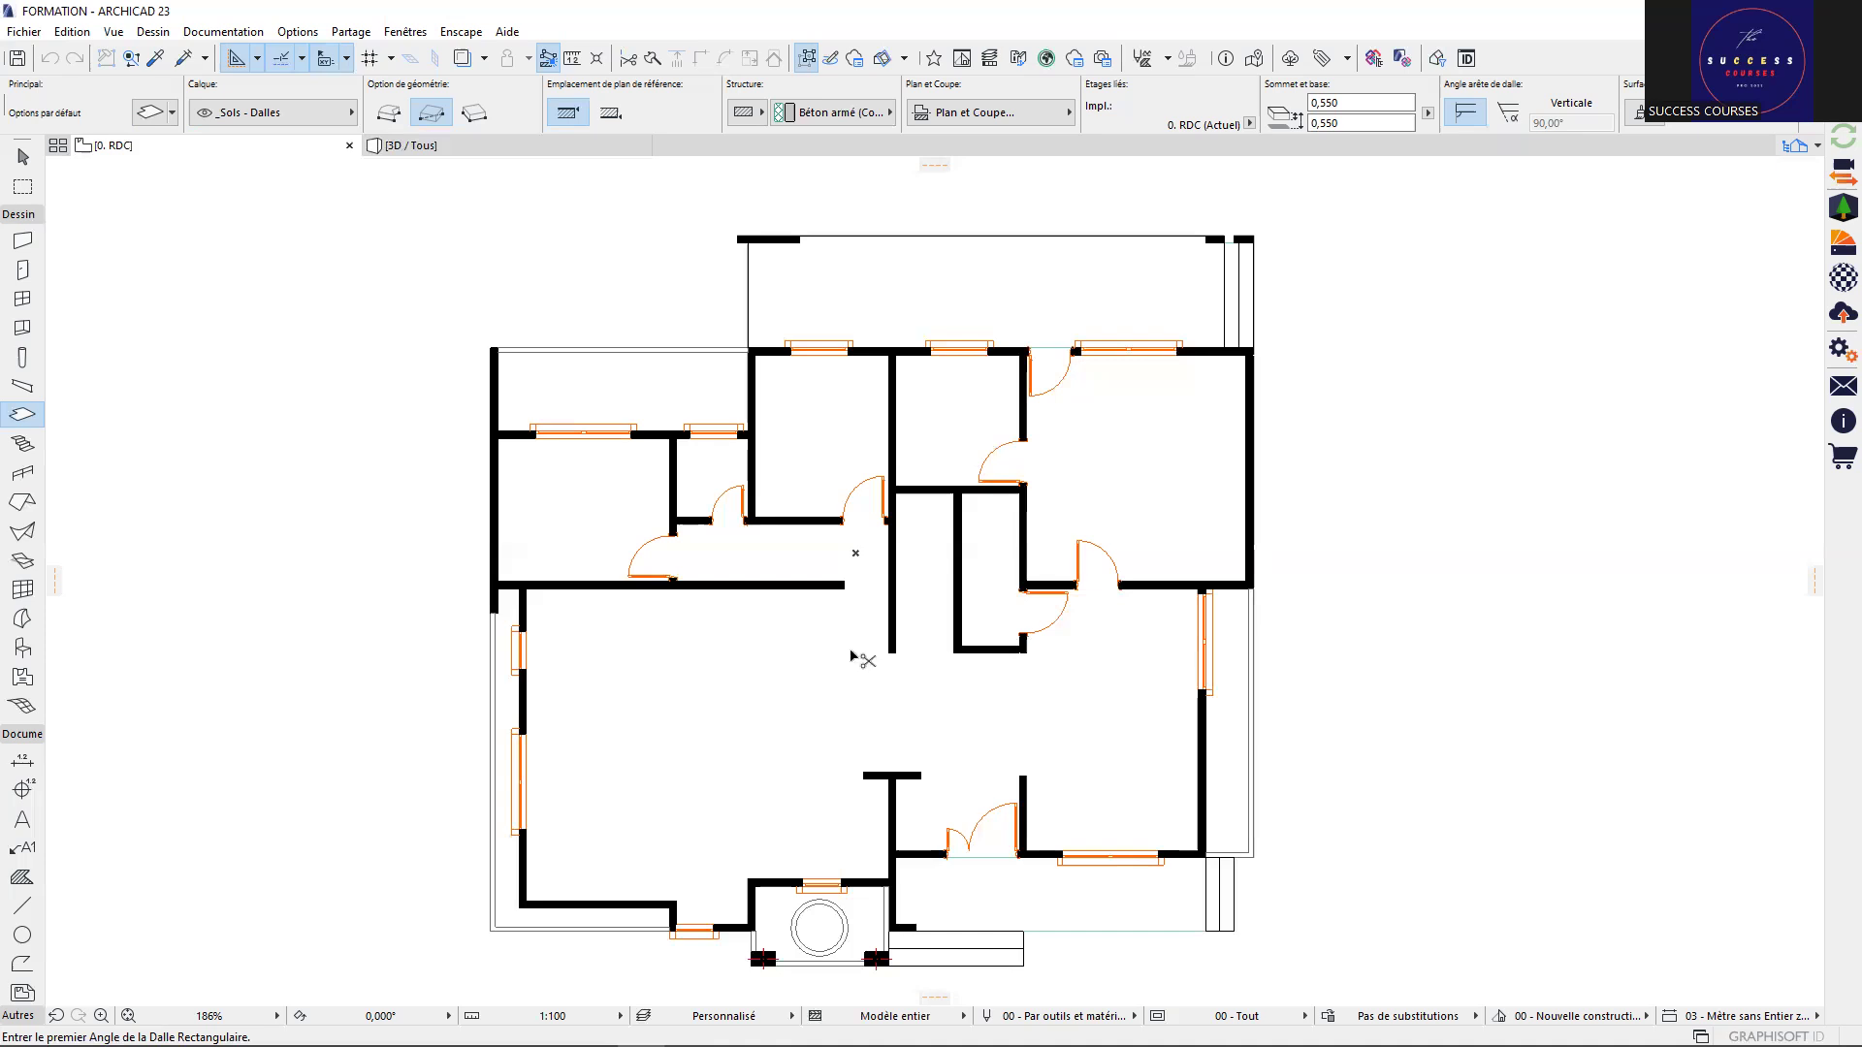
# Open the layer settings and delete layer combinations 14 to 18, from the Chauffage coordination up to 18 - Rendu 3D - Intérieur
pyautogui.hotkey('ctrl', 't')
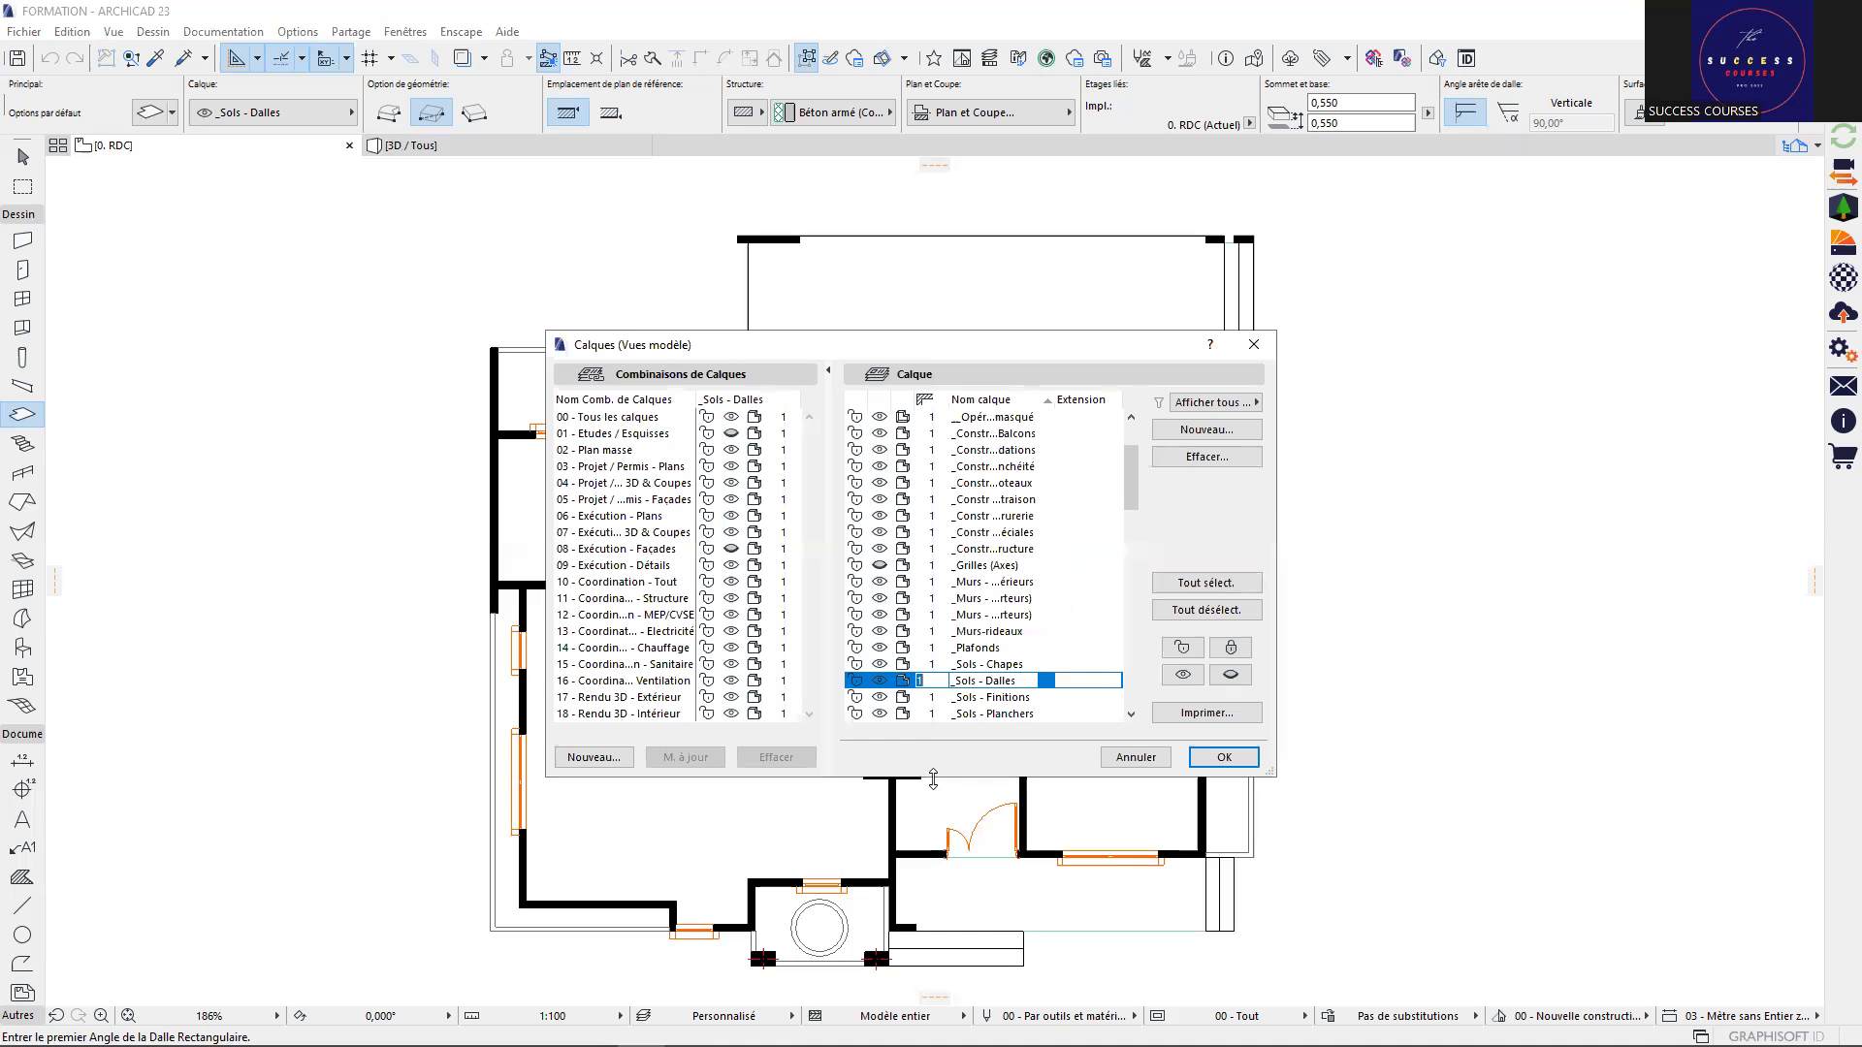
pyautogui.moveTo(933, 778); pyautogui.dragTo(933, 836)
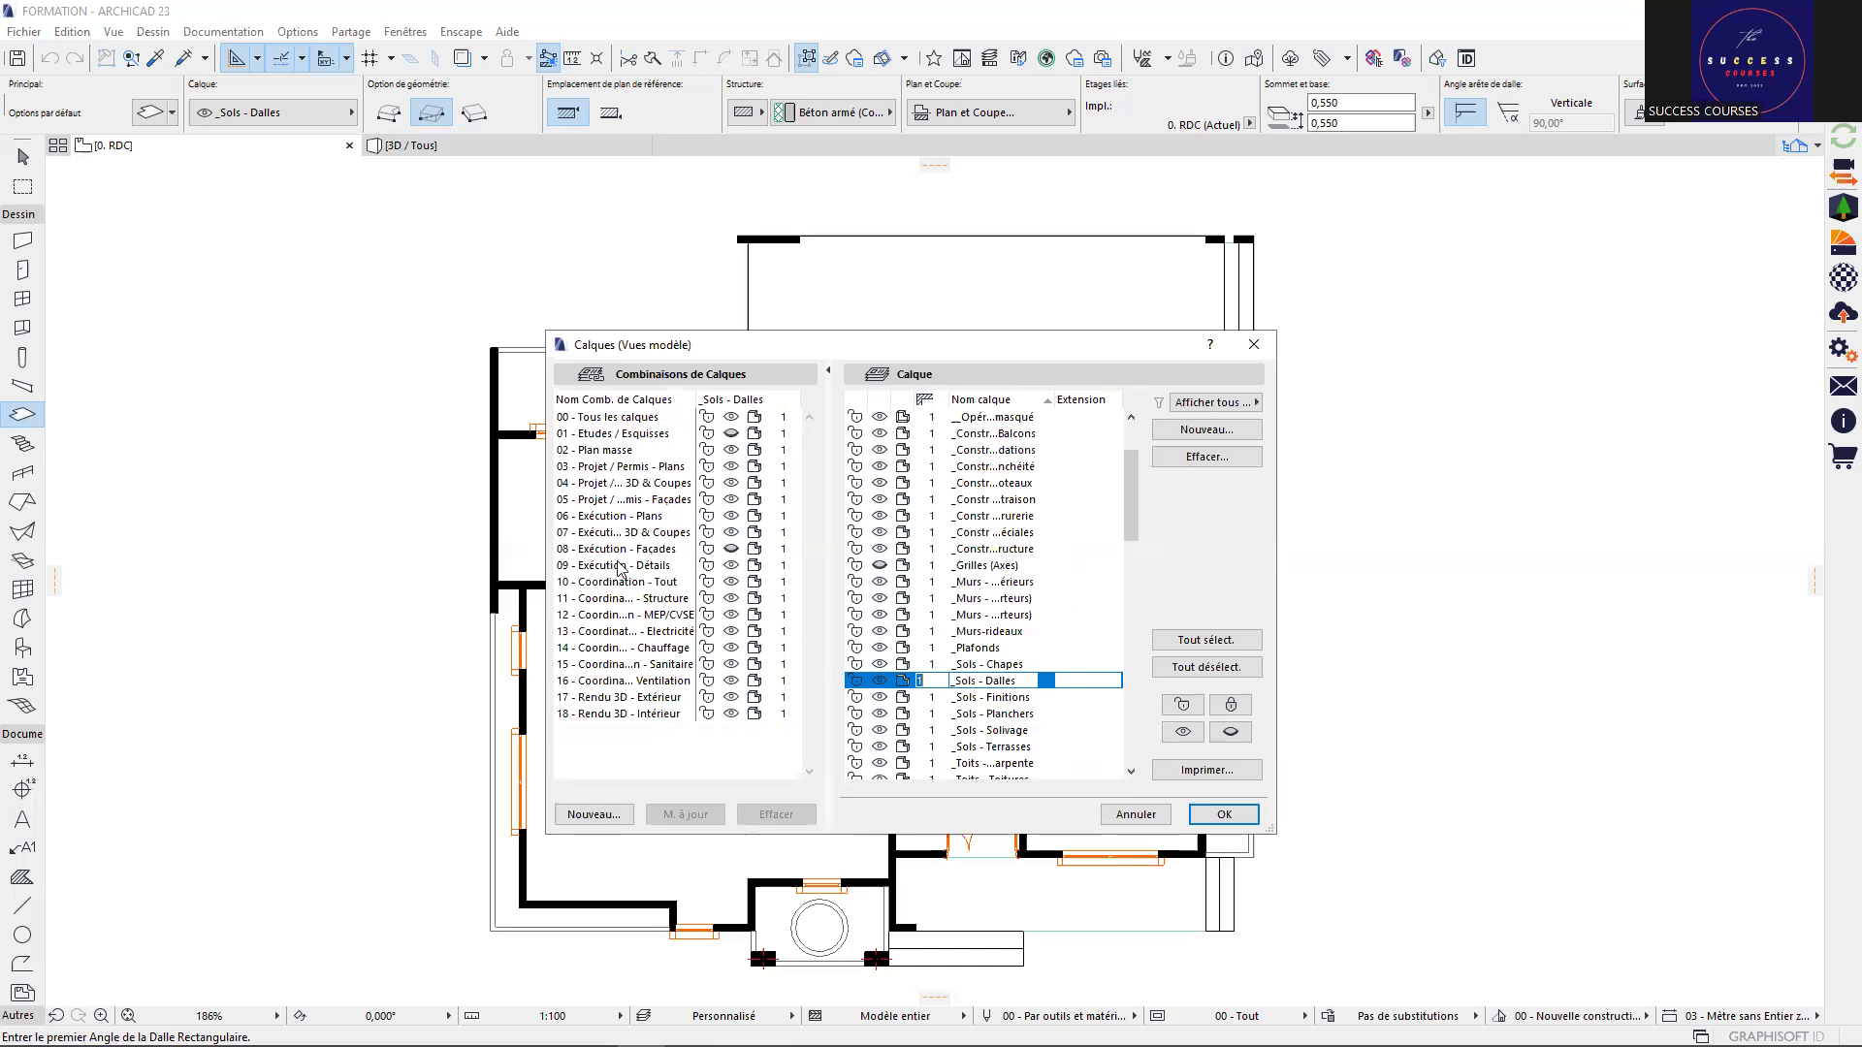
pyautogui.click(657, 716)
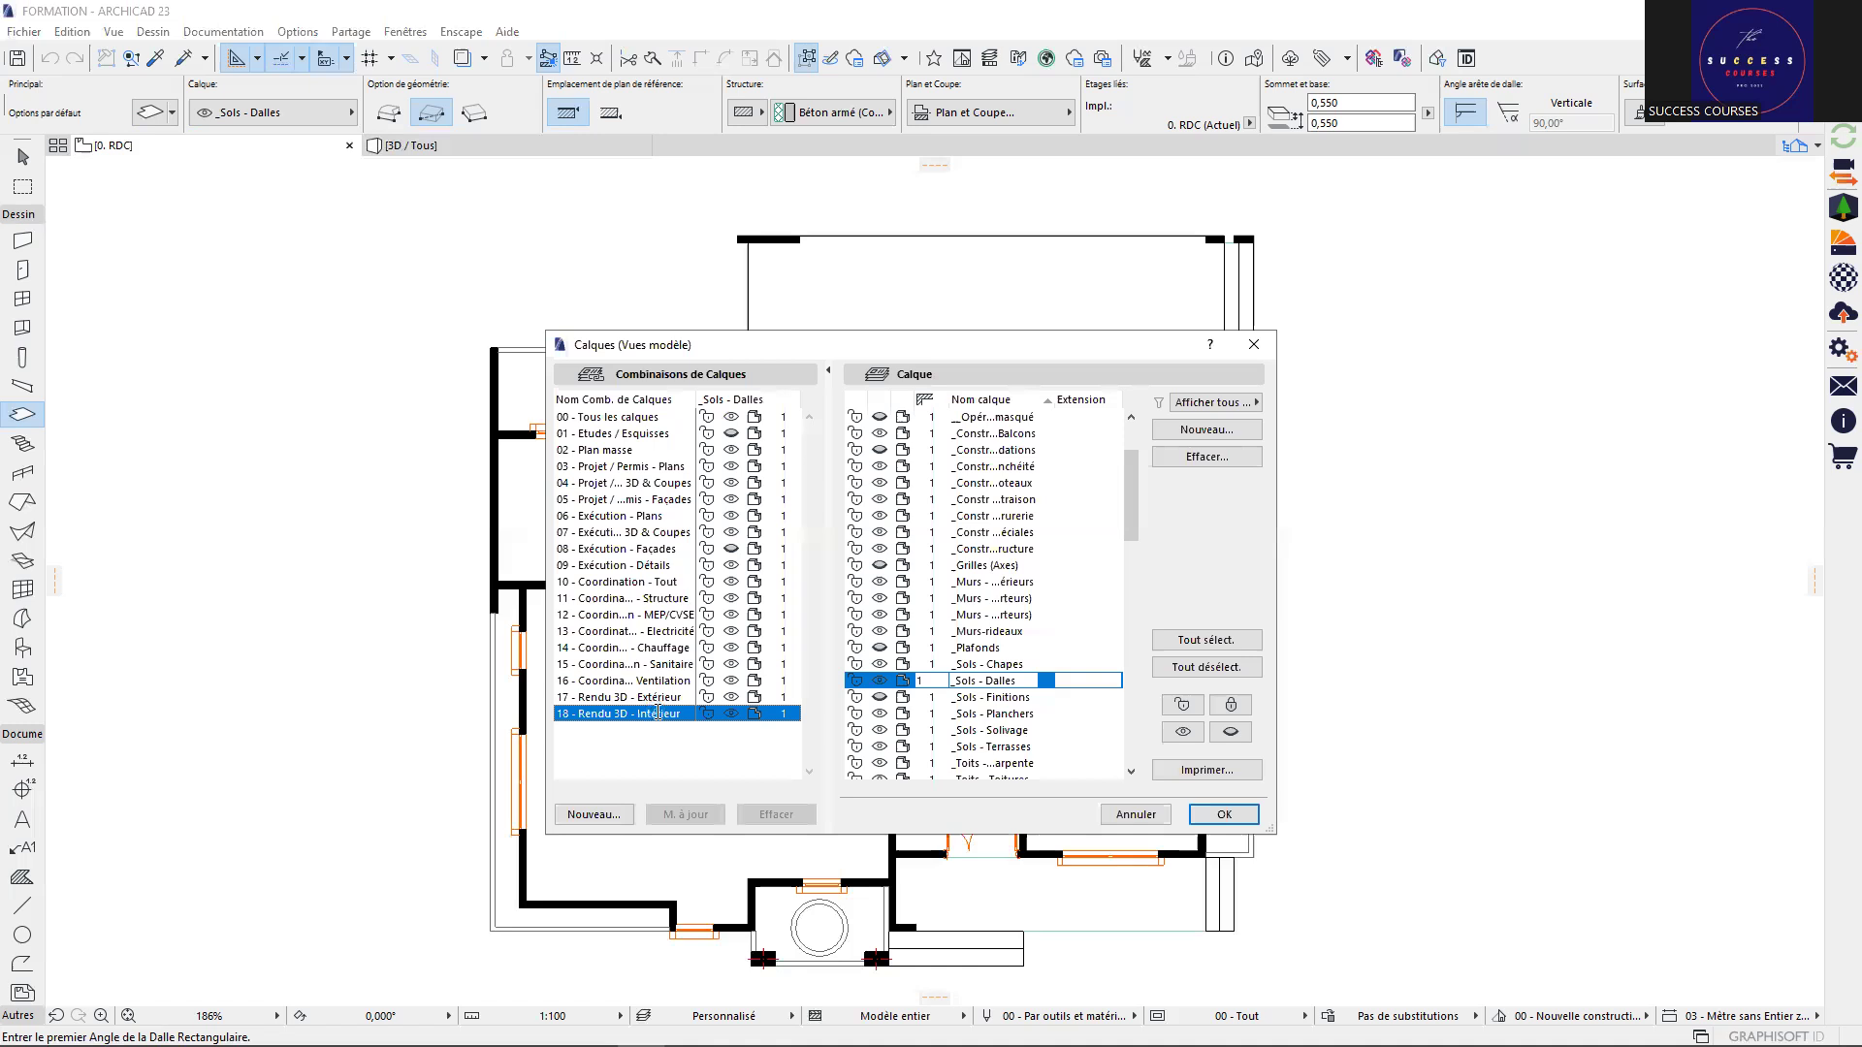
pyautogui.click(767, 816)
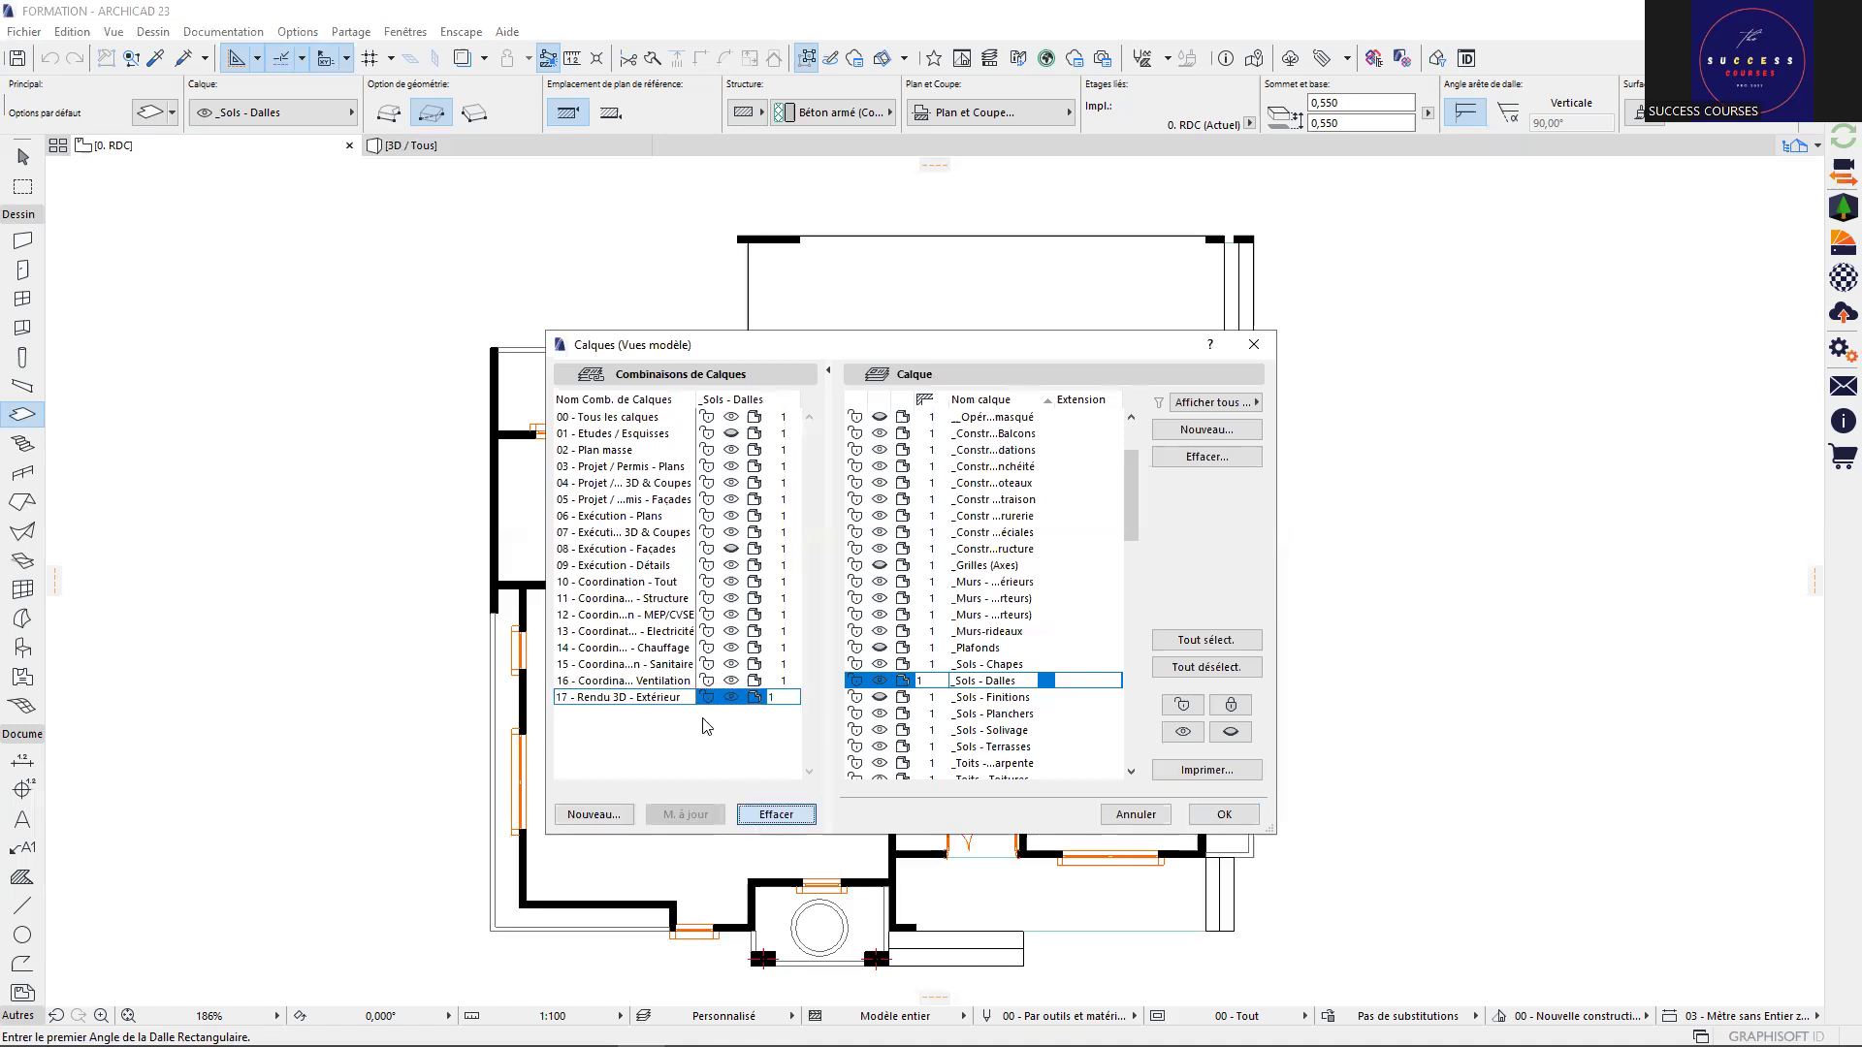
pyautogui.click(774, 816)
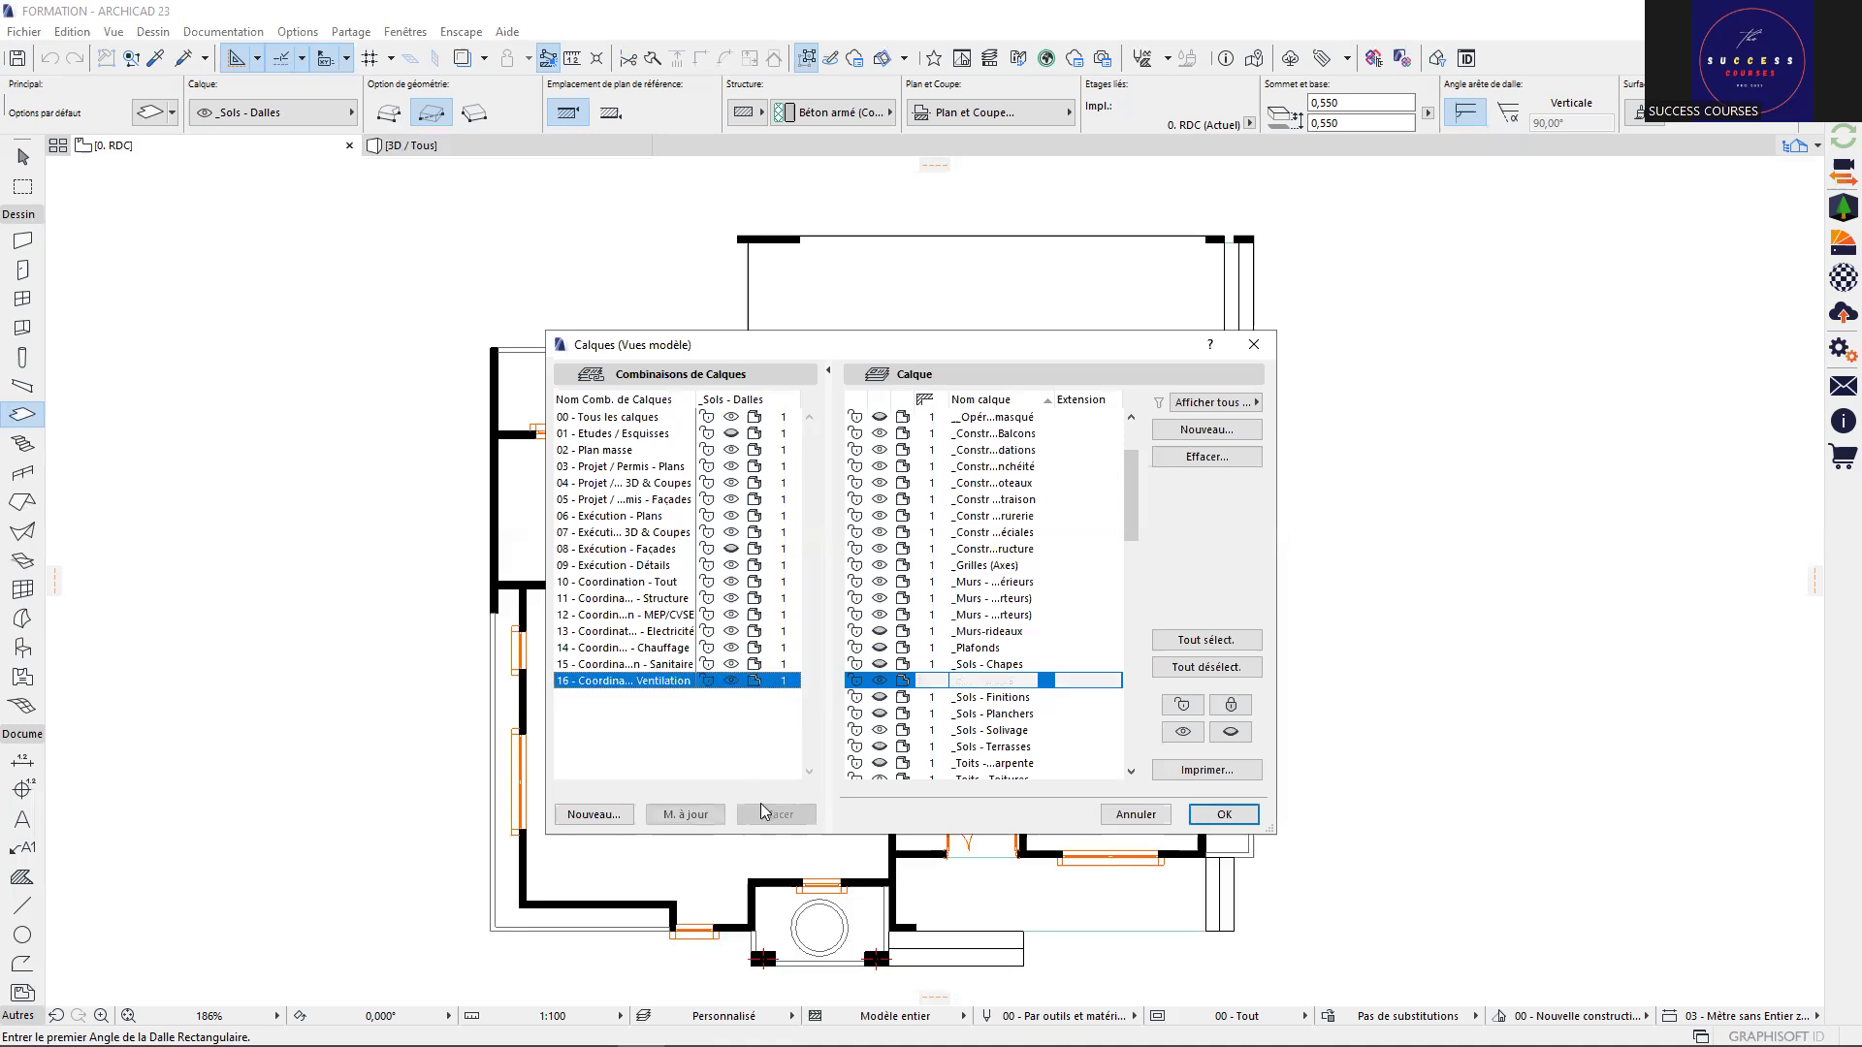
pyautogui.click(776, 815)
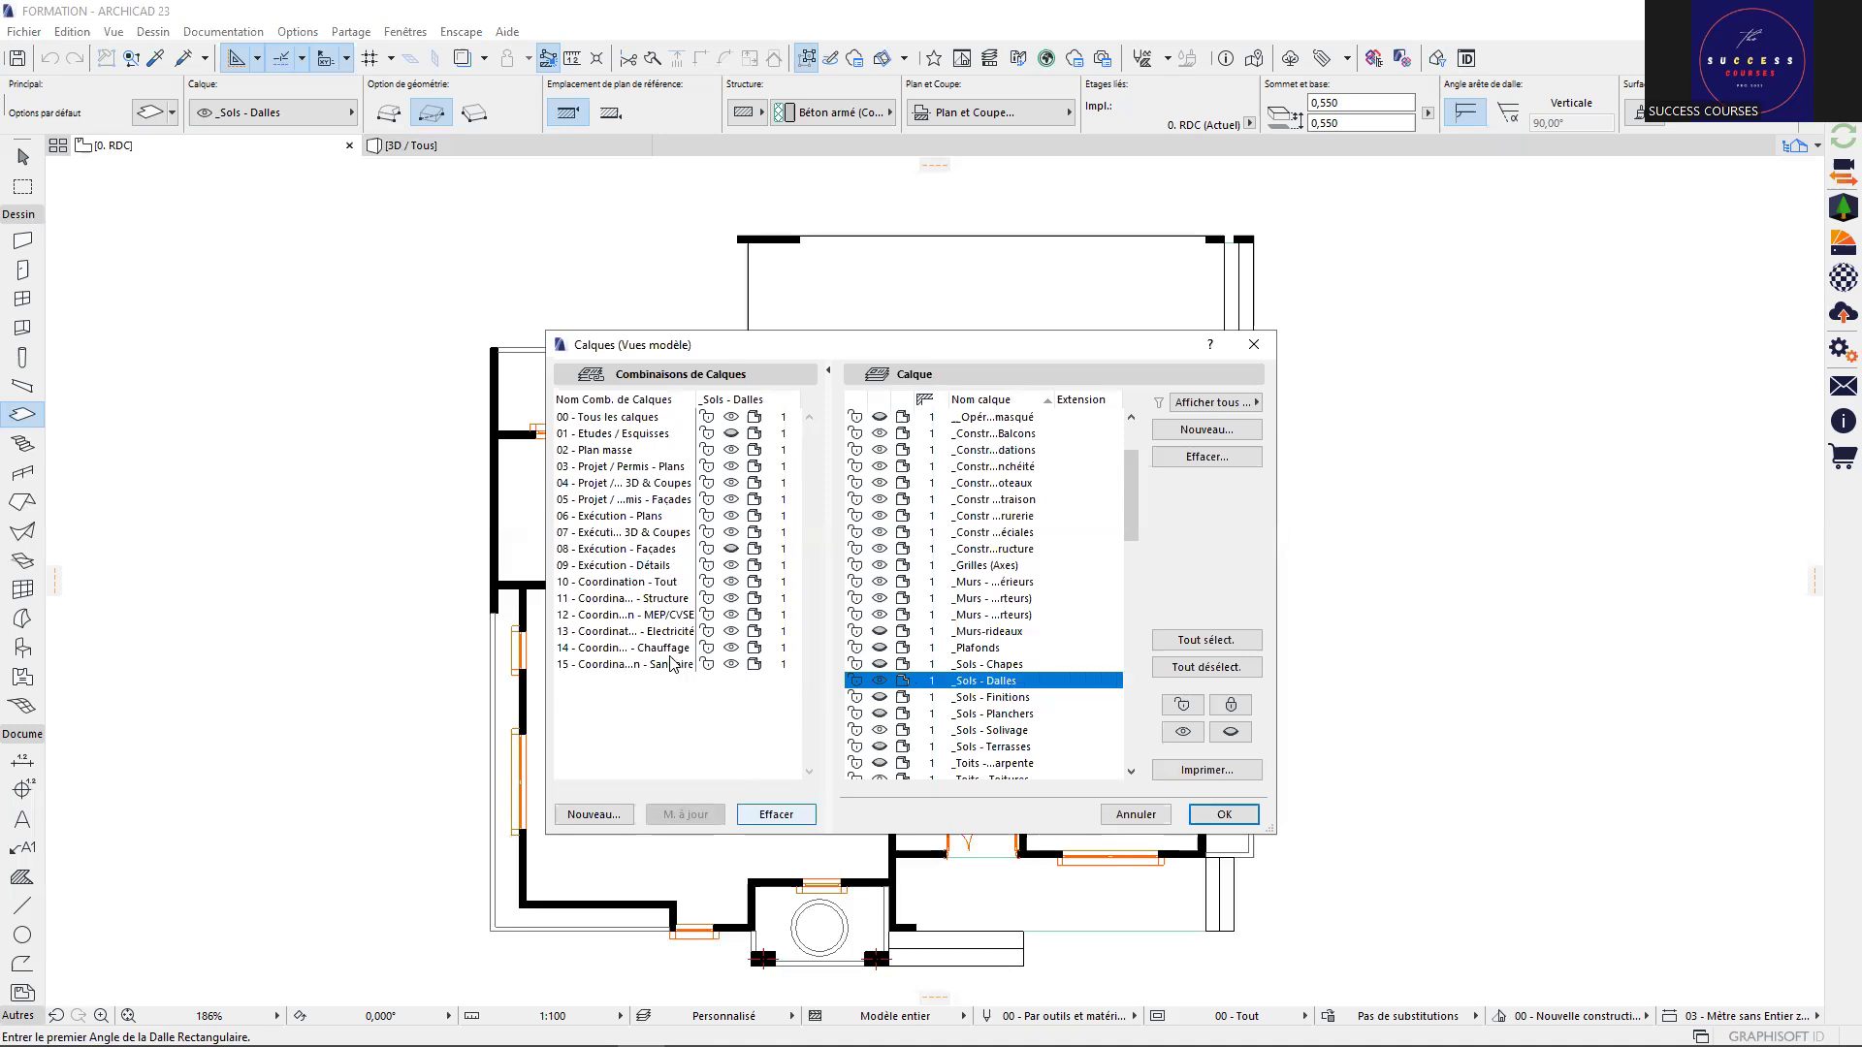
pyautogui.click(776, 815)
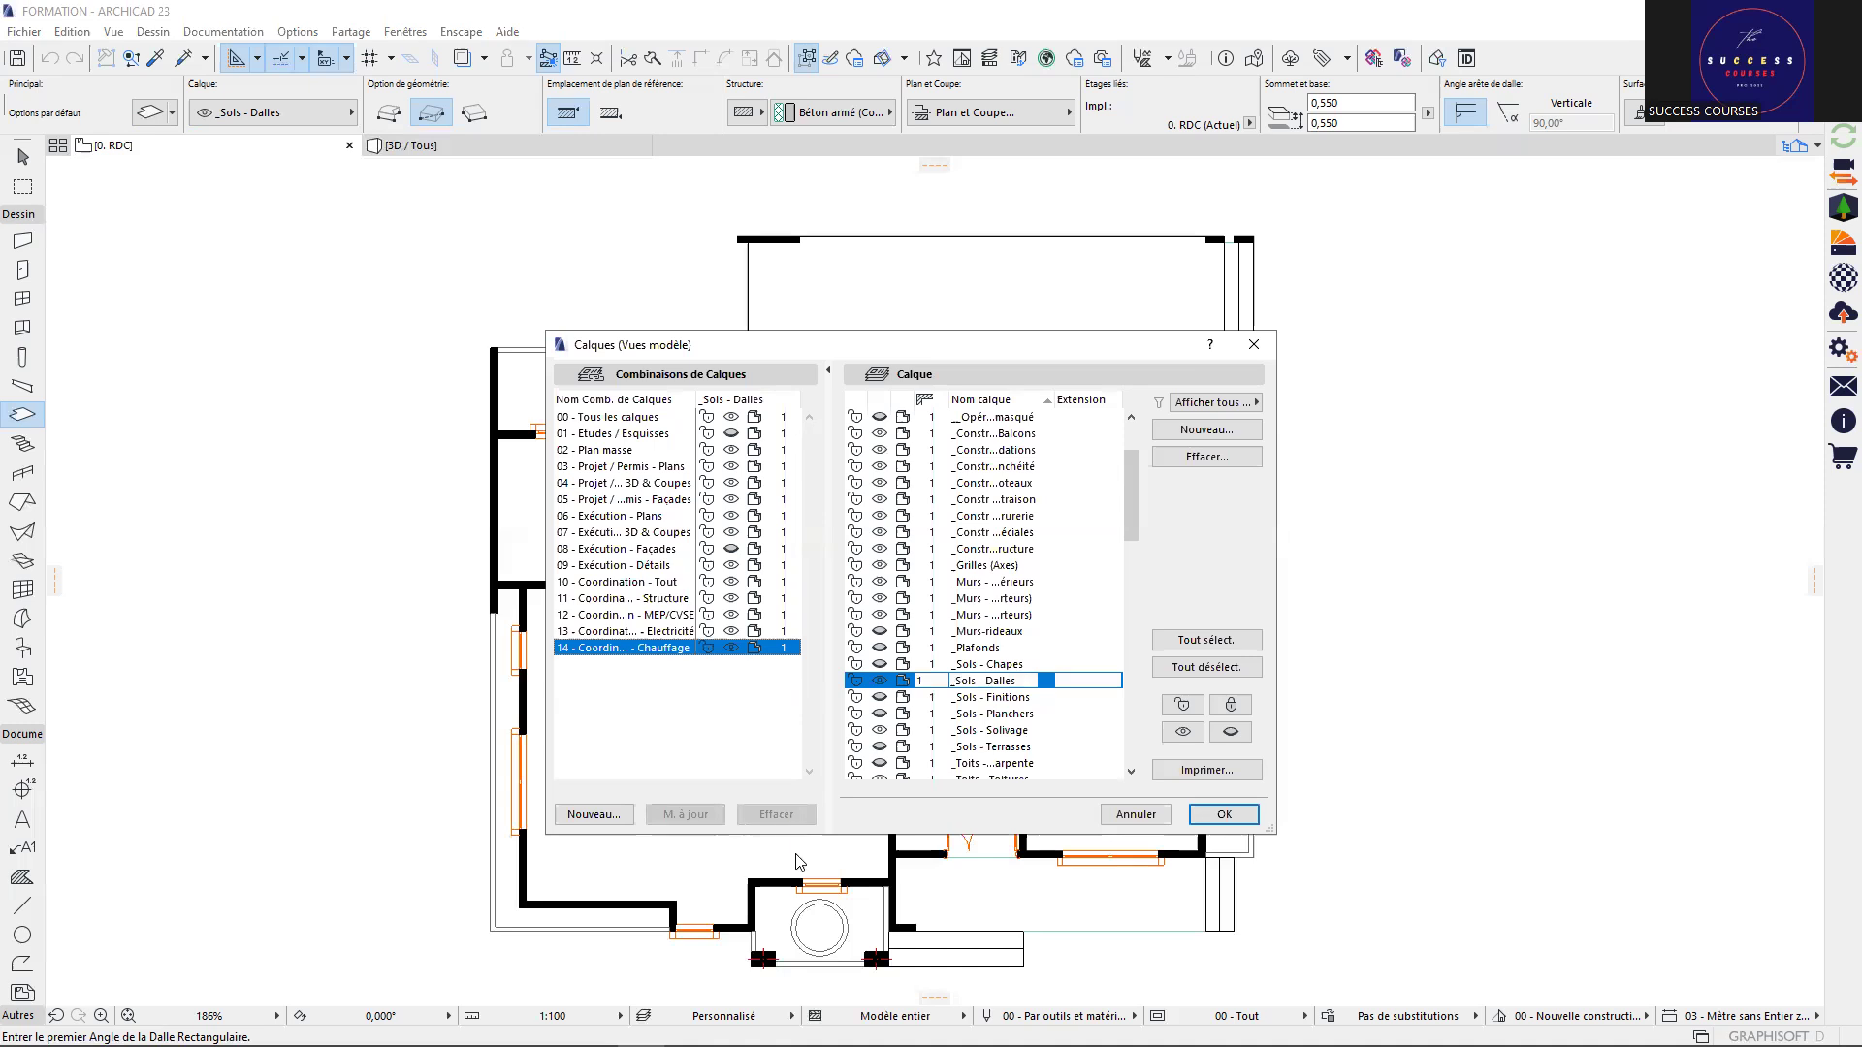
pyautogui.click(776, 815)
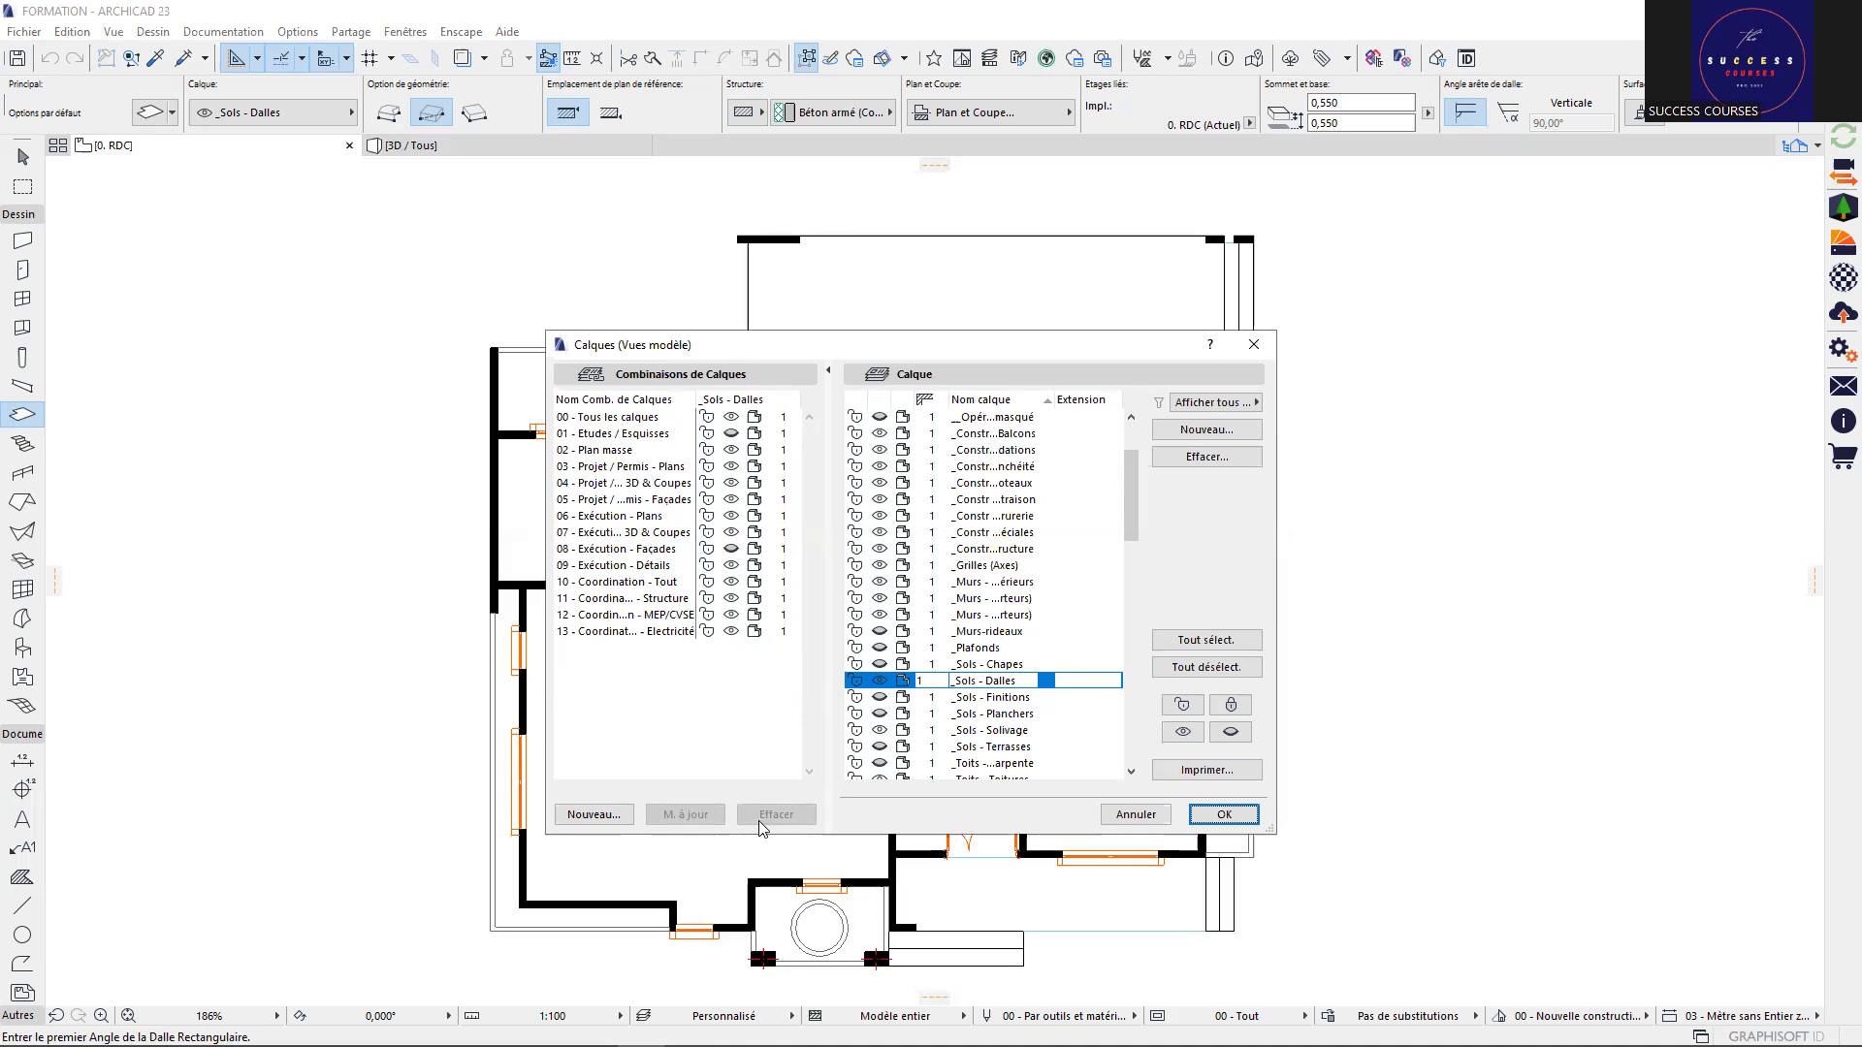
# Delete layer combinations 08 to 13, from 08 - Exécution - Façades up to the Electricité coordination
pyautogui.click(666, 632)
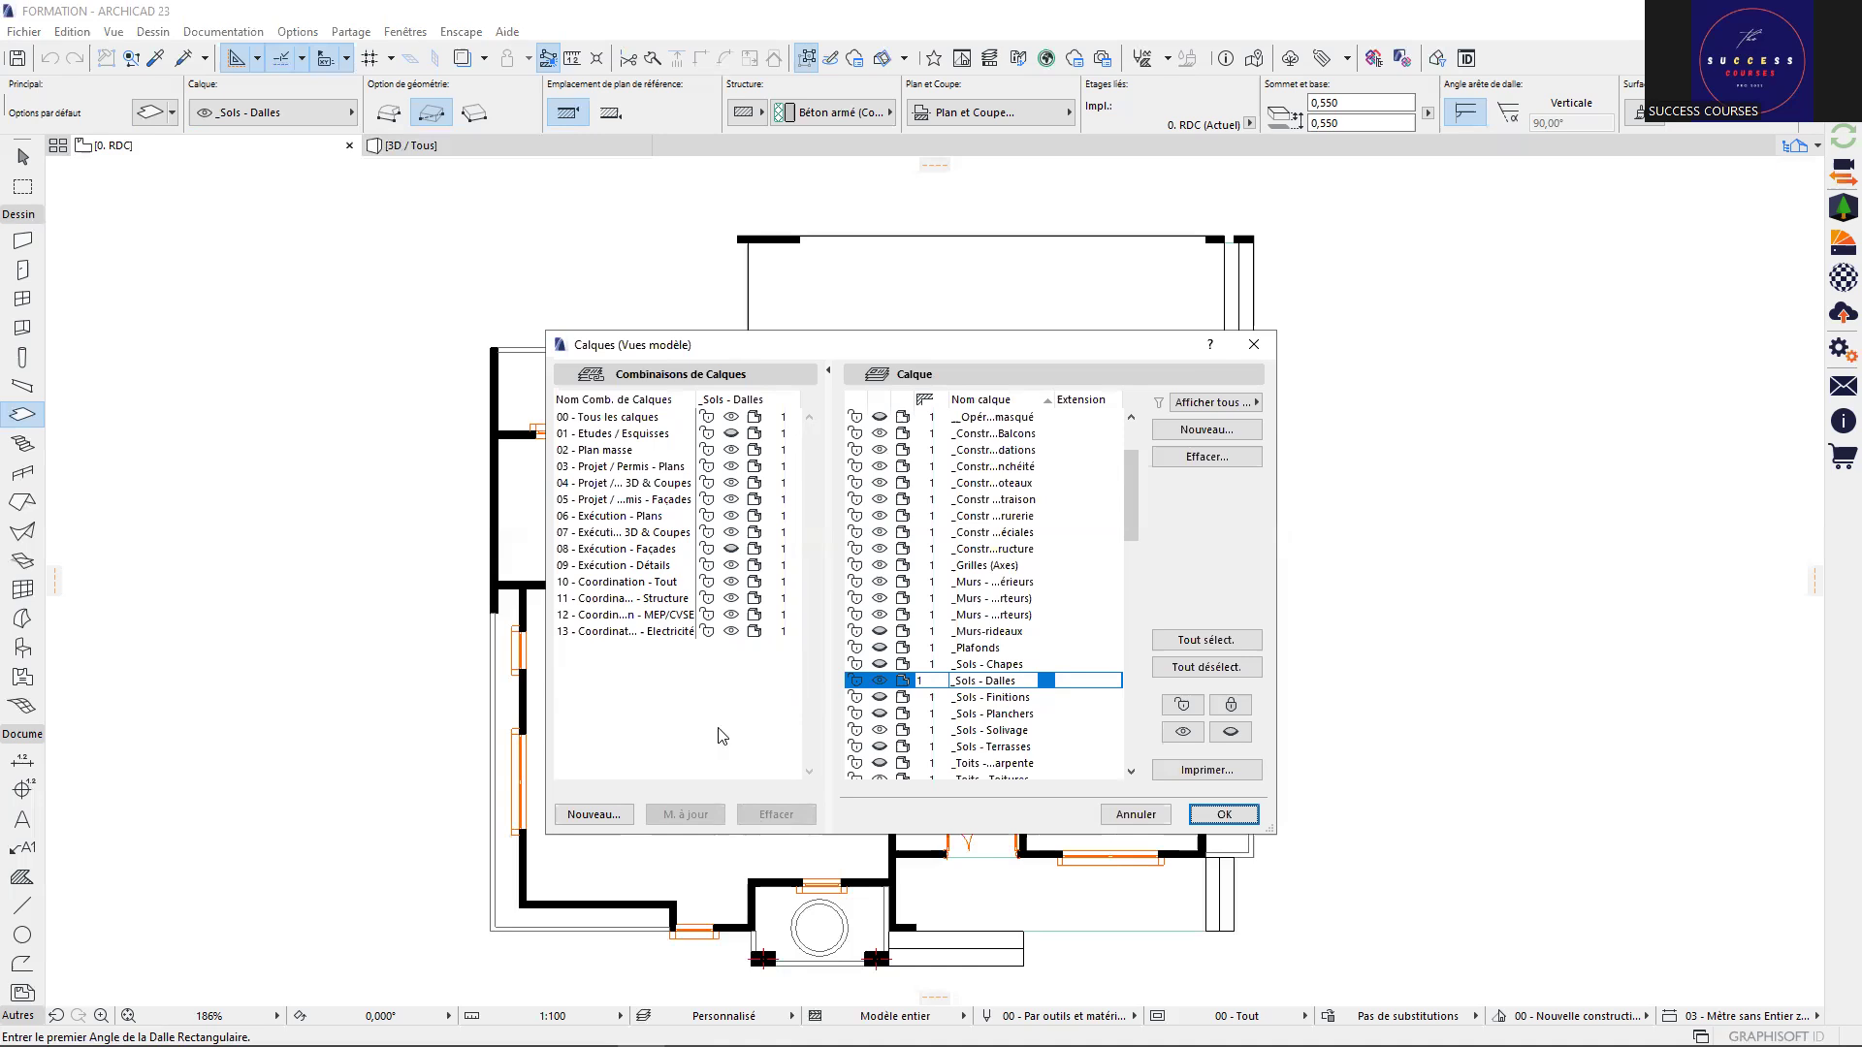
pyautogui.click(776, 816)
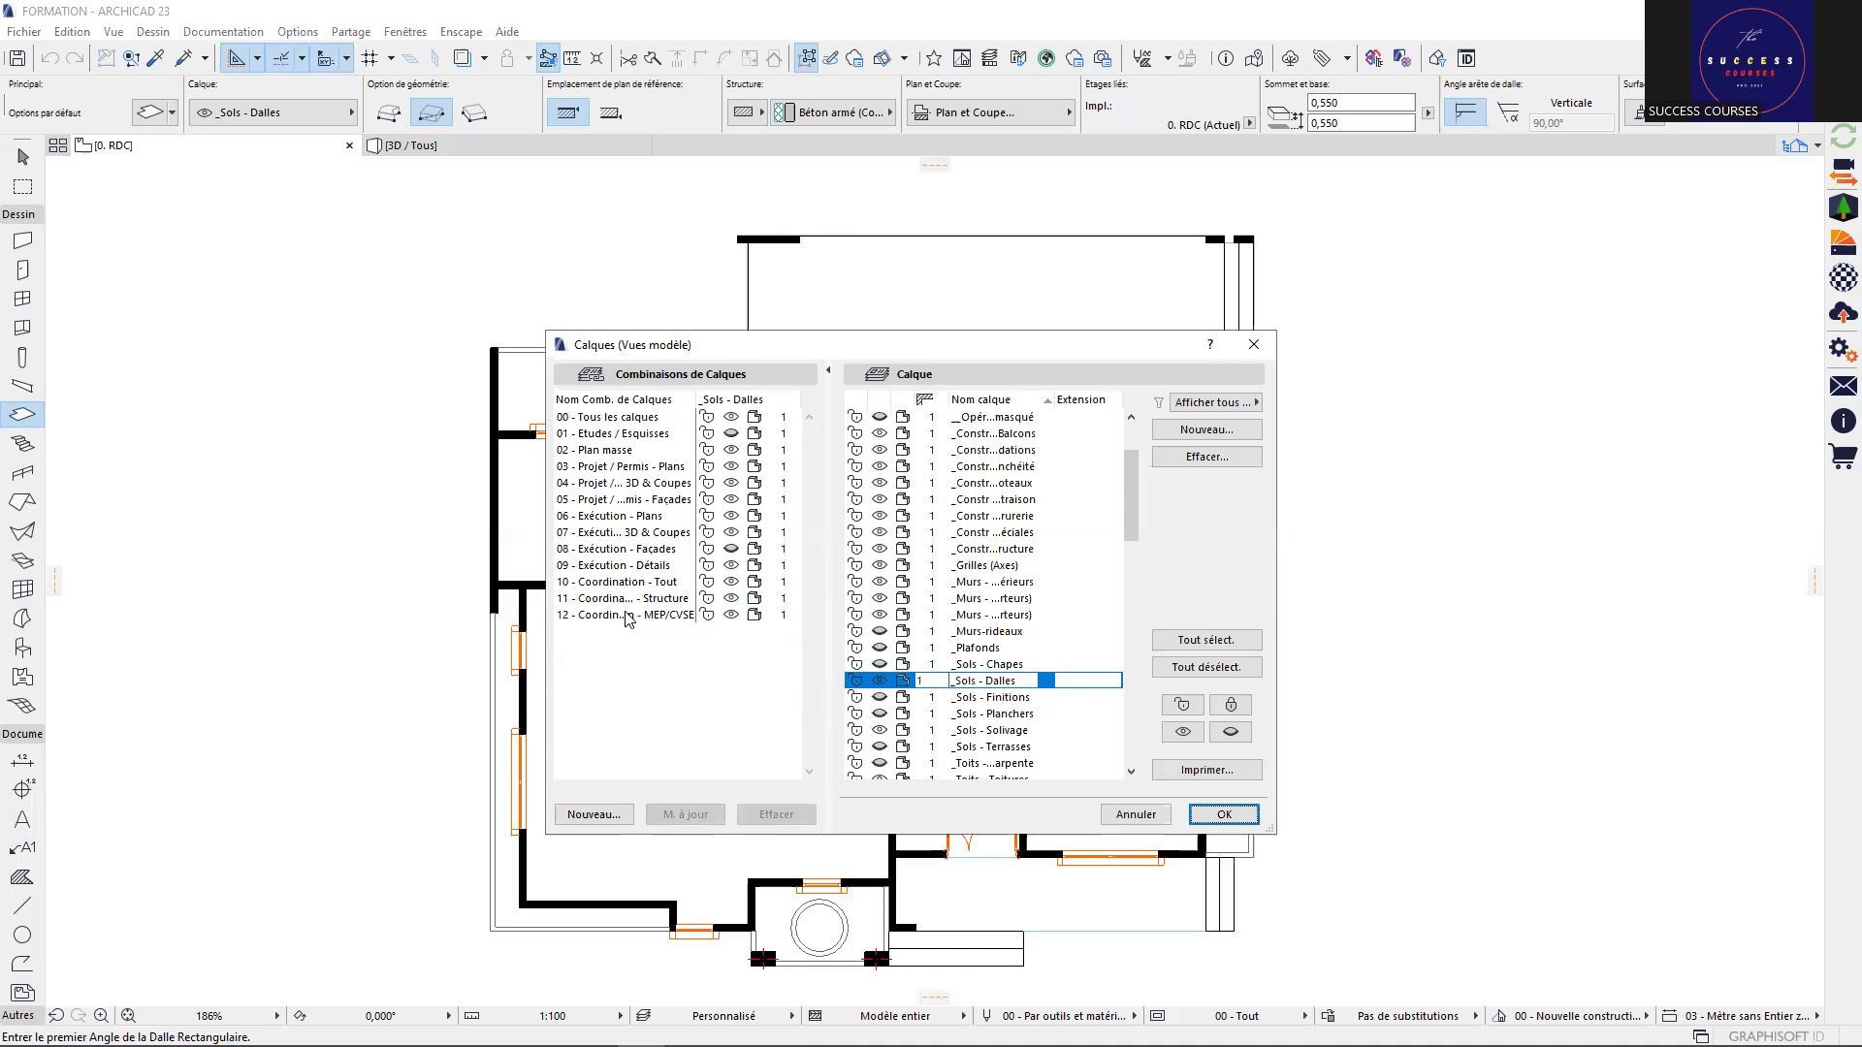
pyautogui.click(626, 615)
pyautogui.click(776, 815)
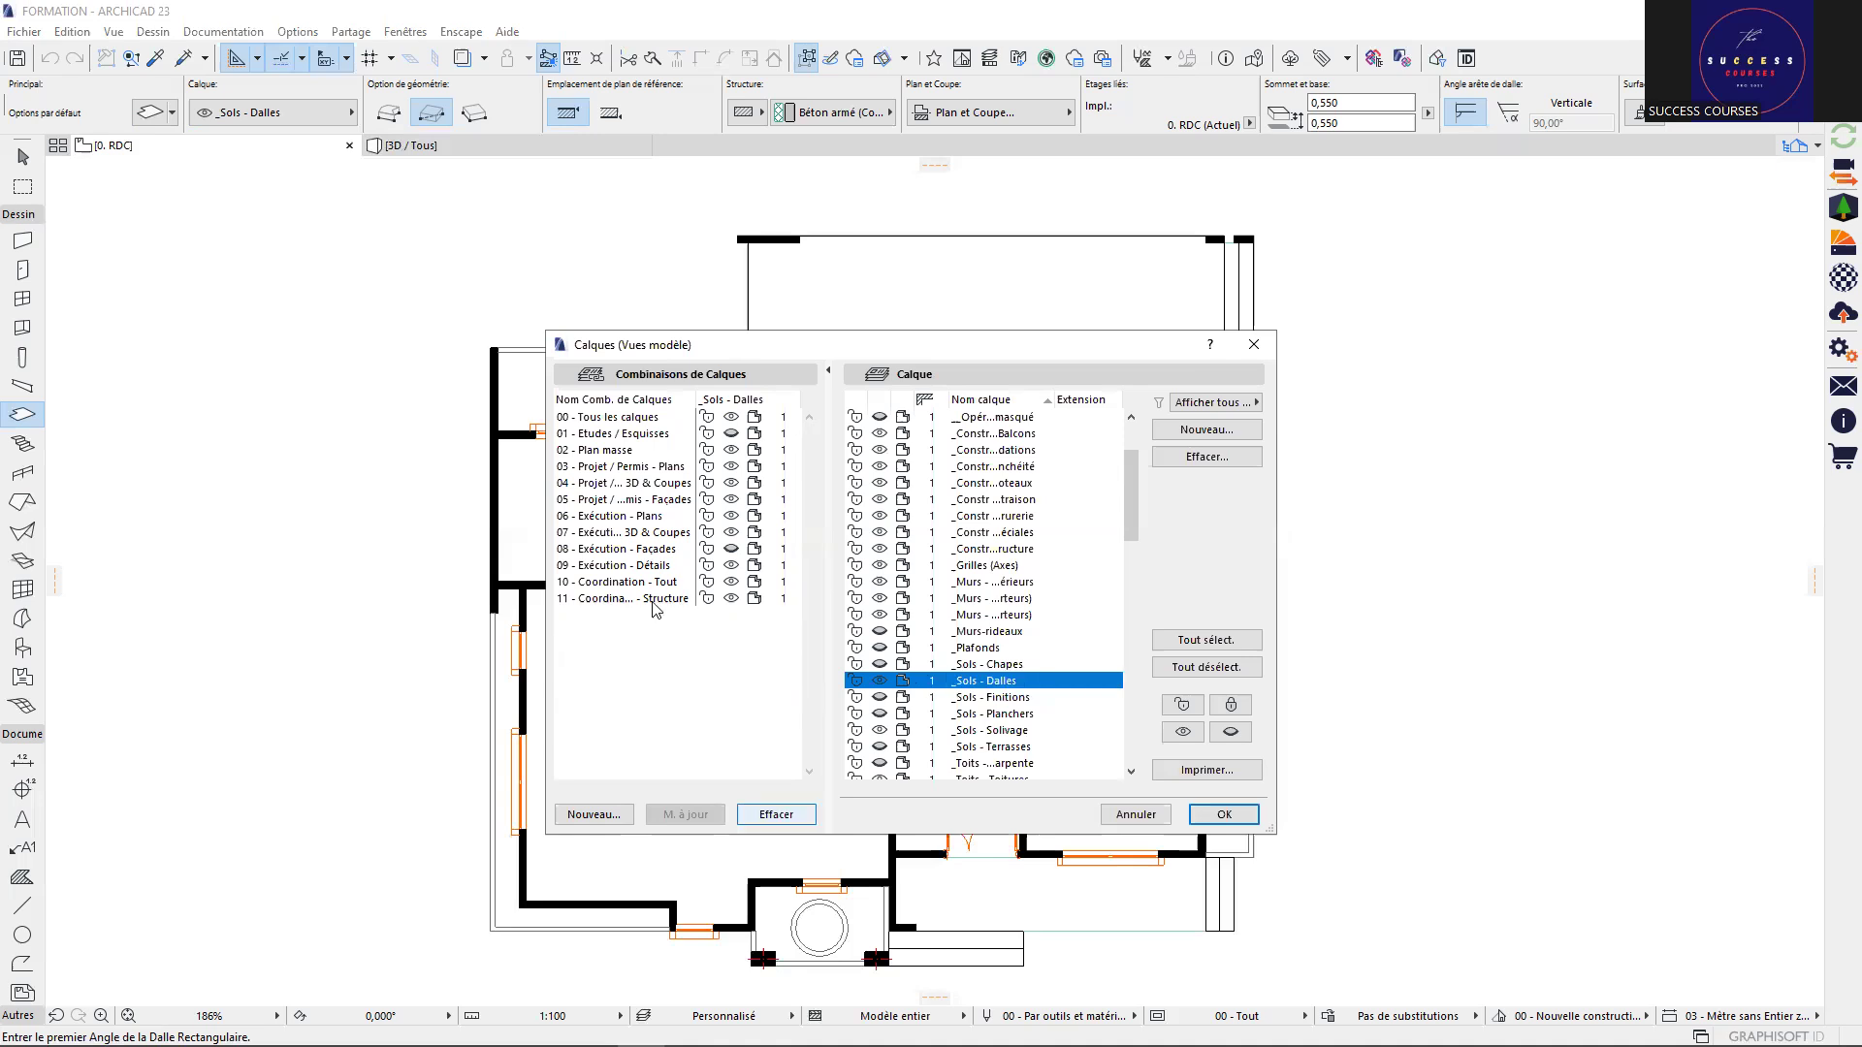
pyautogui.click(646, 599)
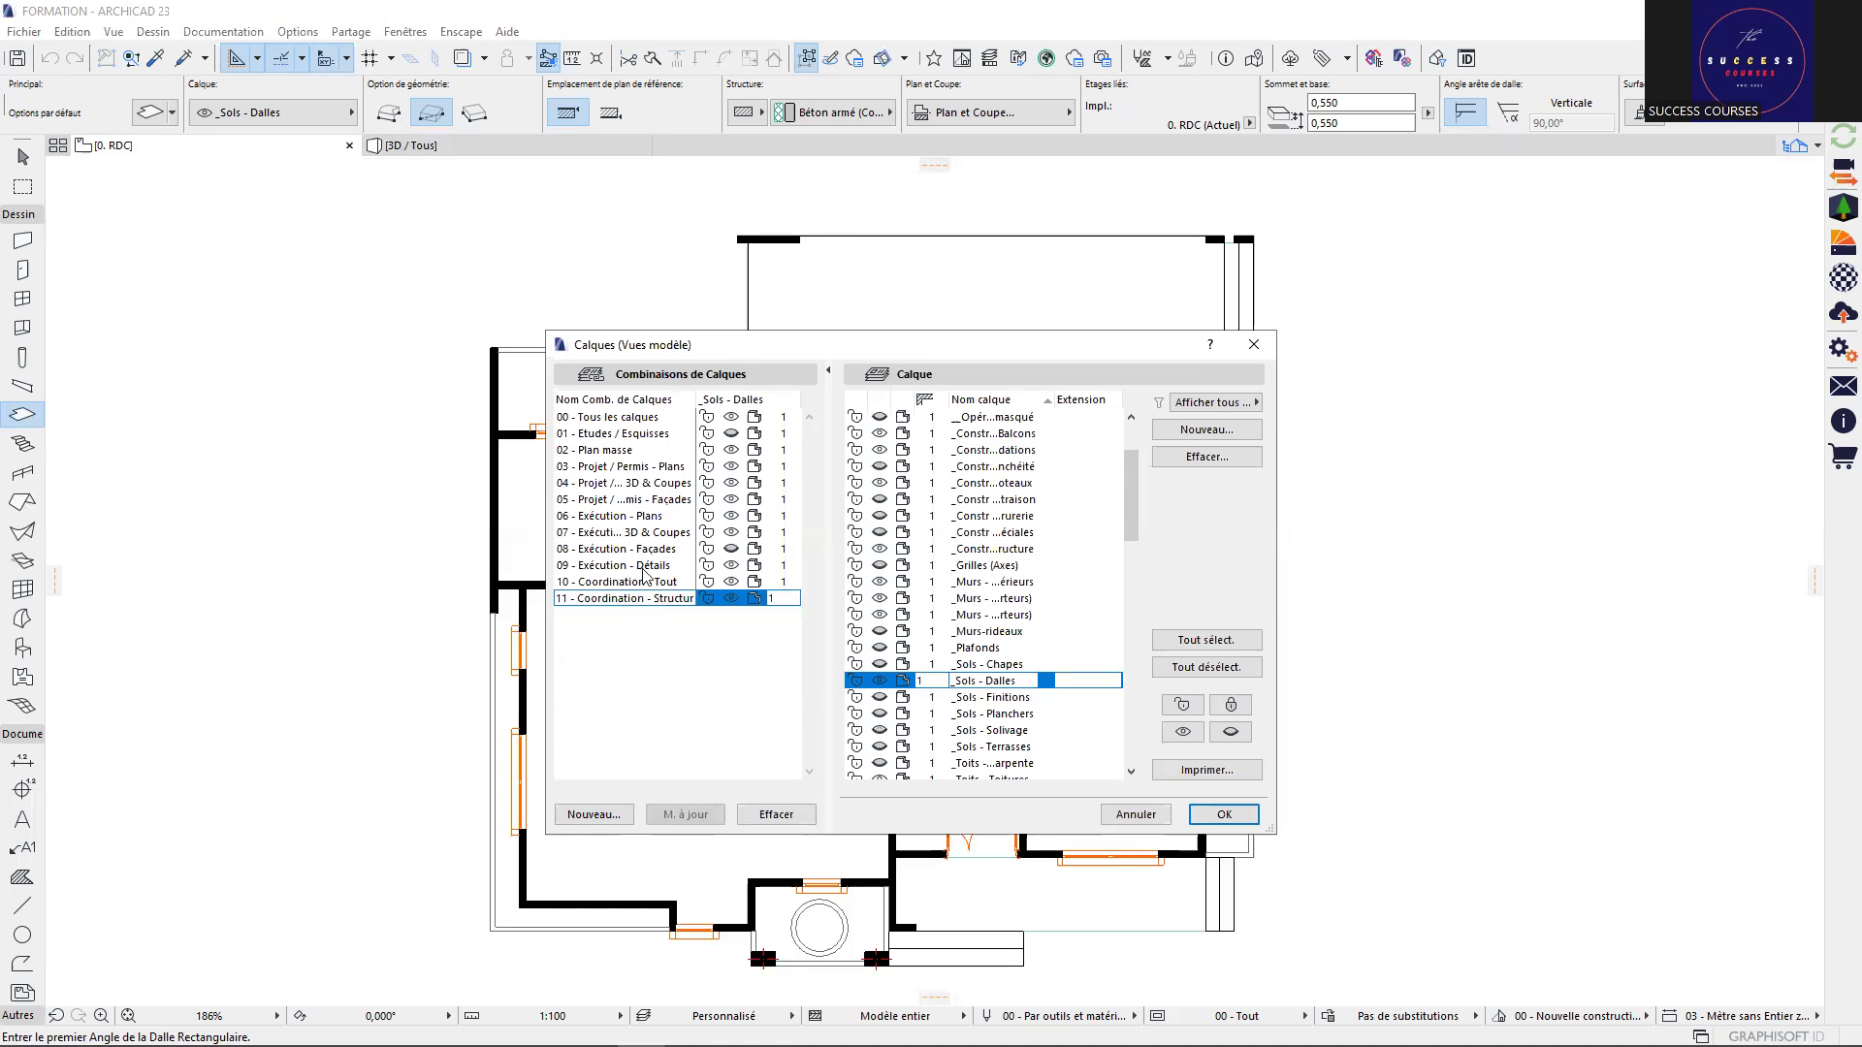
pyautogui.click(776, 815)
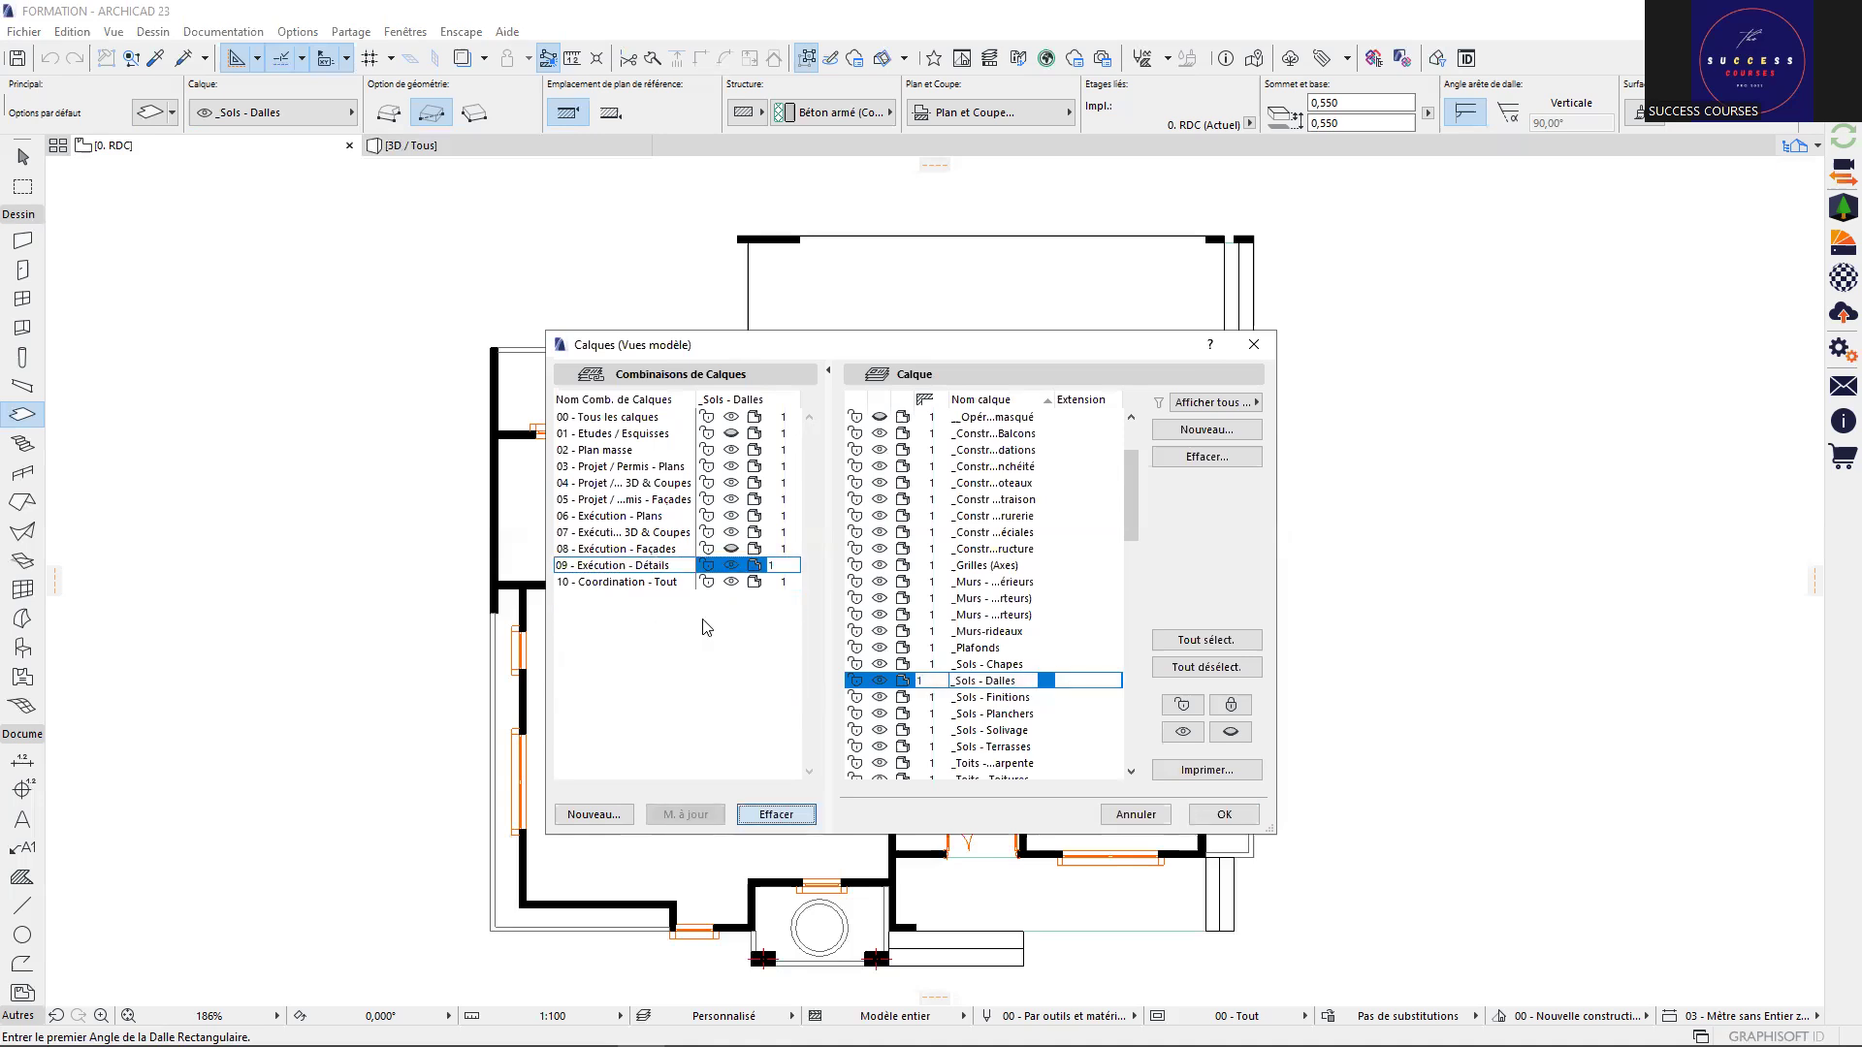
pyautogui.click(755, 819)
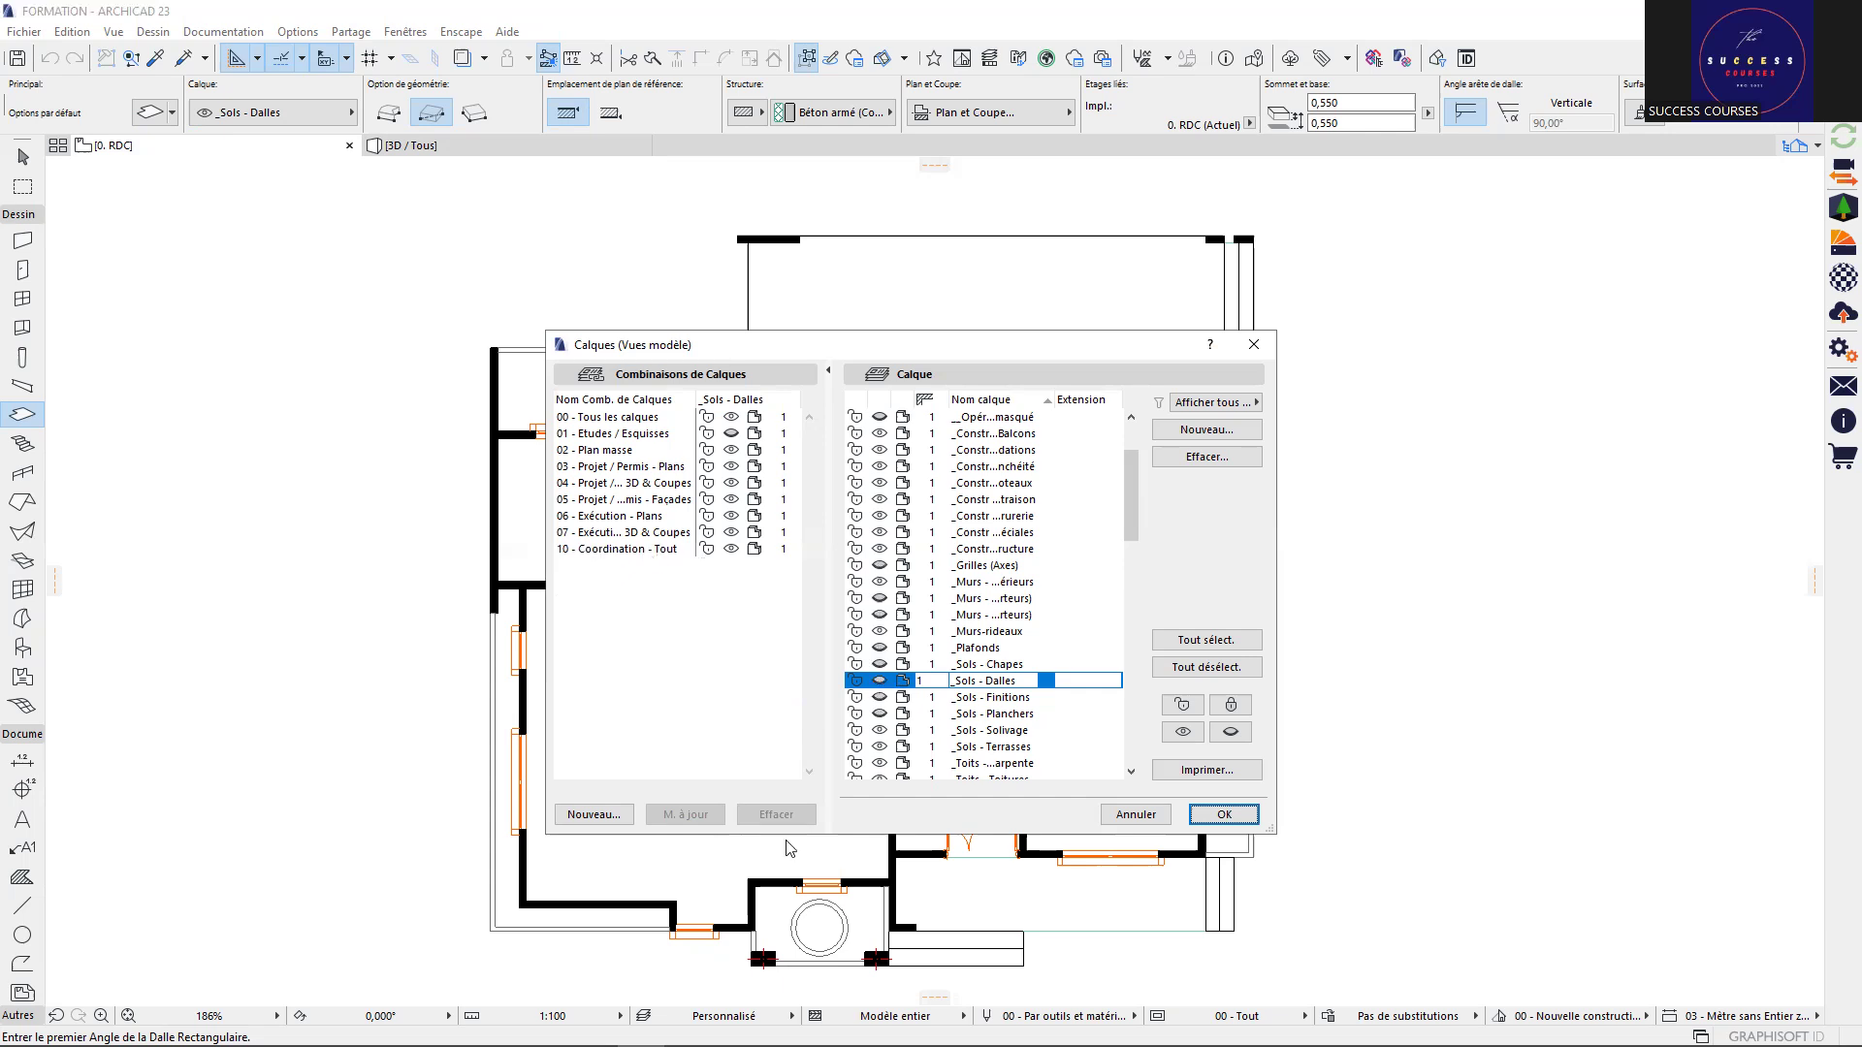
pyautogui.click(628, 549)
pyautogui.click(776, 814)
# Delete layer combinations 04 to 07, covering the Projet 3D & Coupes, Projet Façades, Exécution - Plans and Exécution - 3D & Coupes sets
pyautogui.click(638, 536)
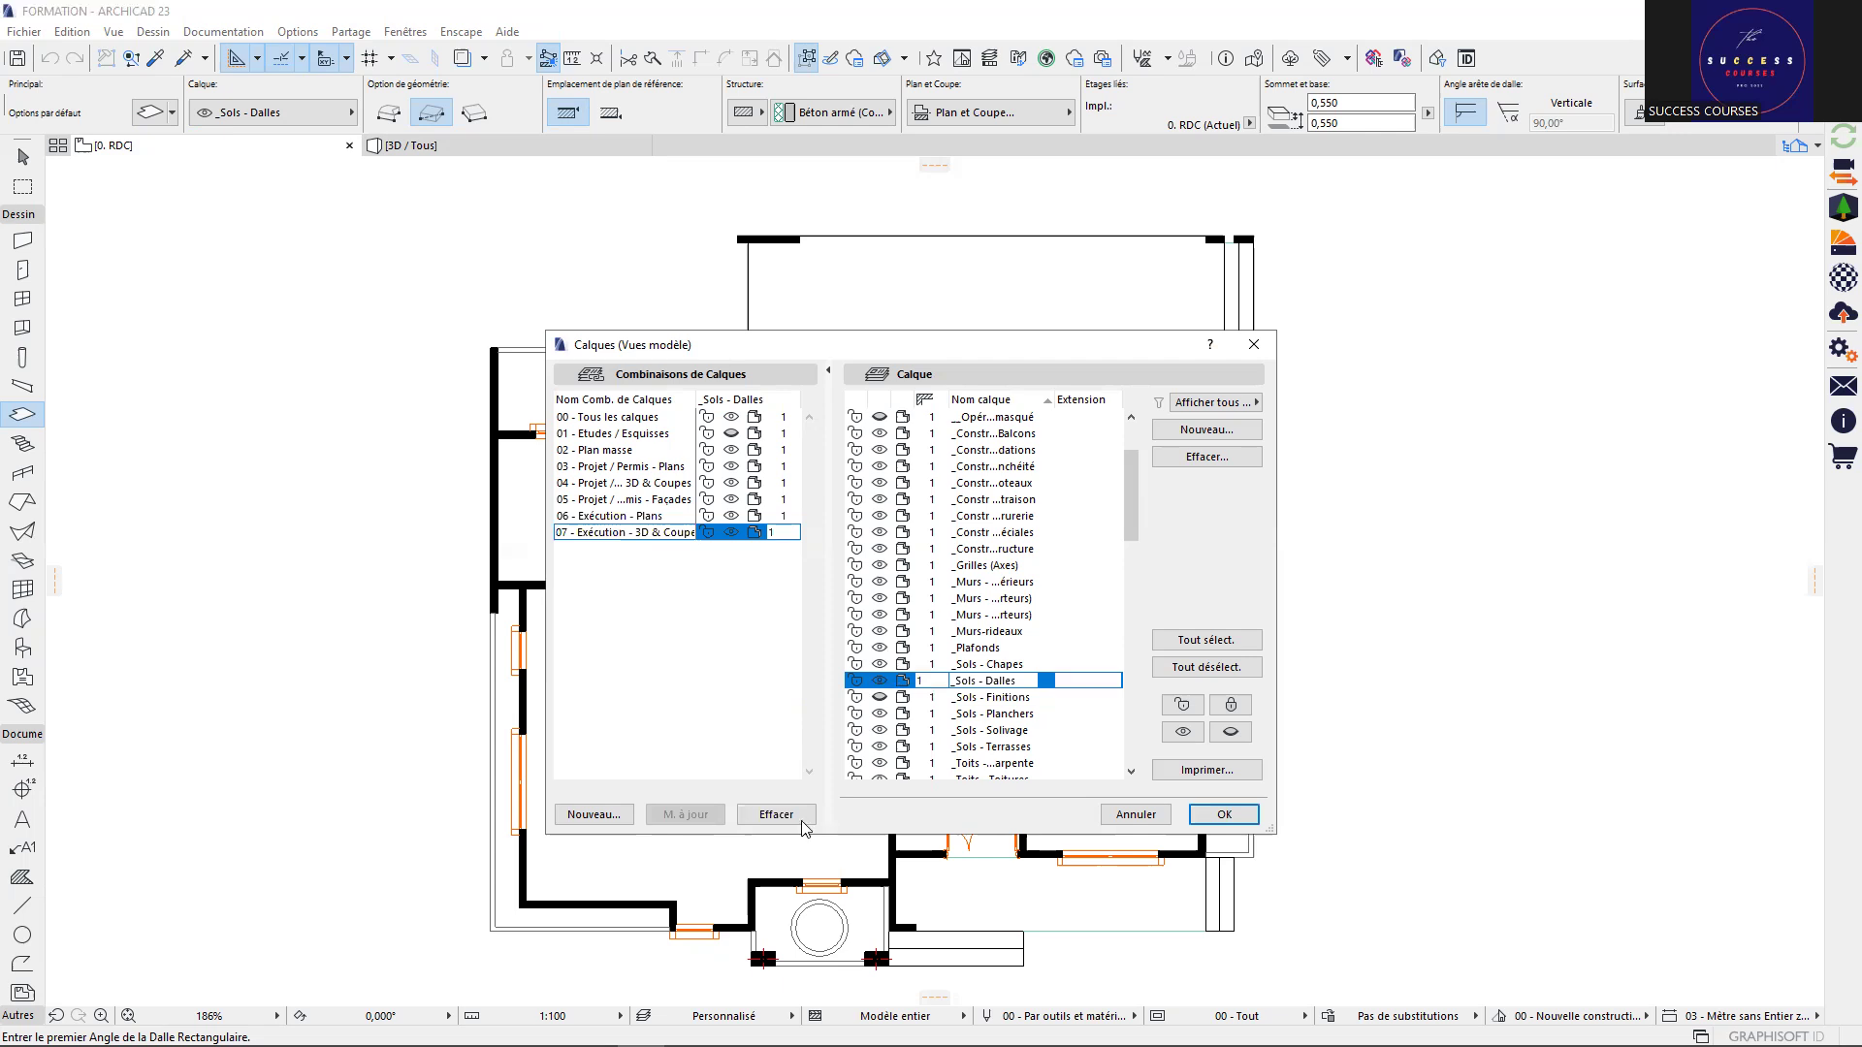
pyautogui.click(801, 820)
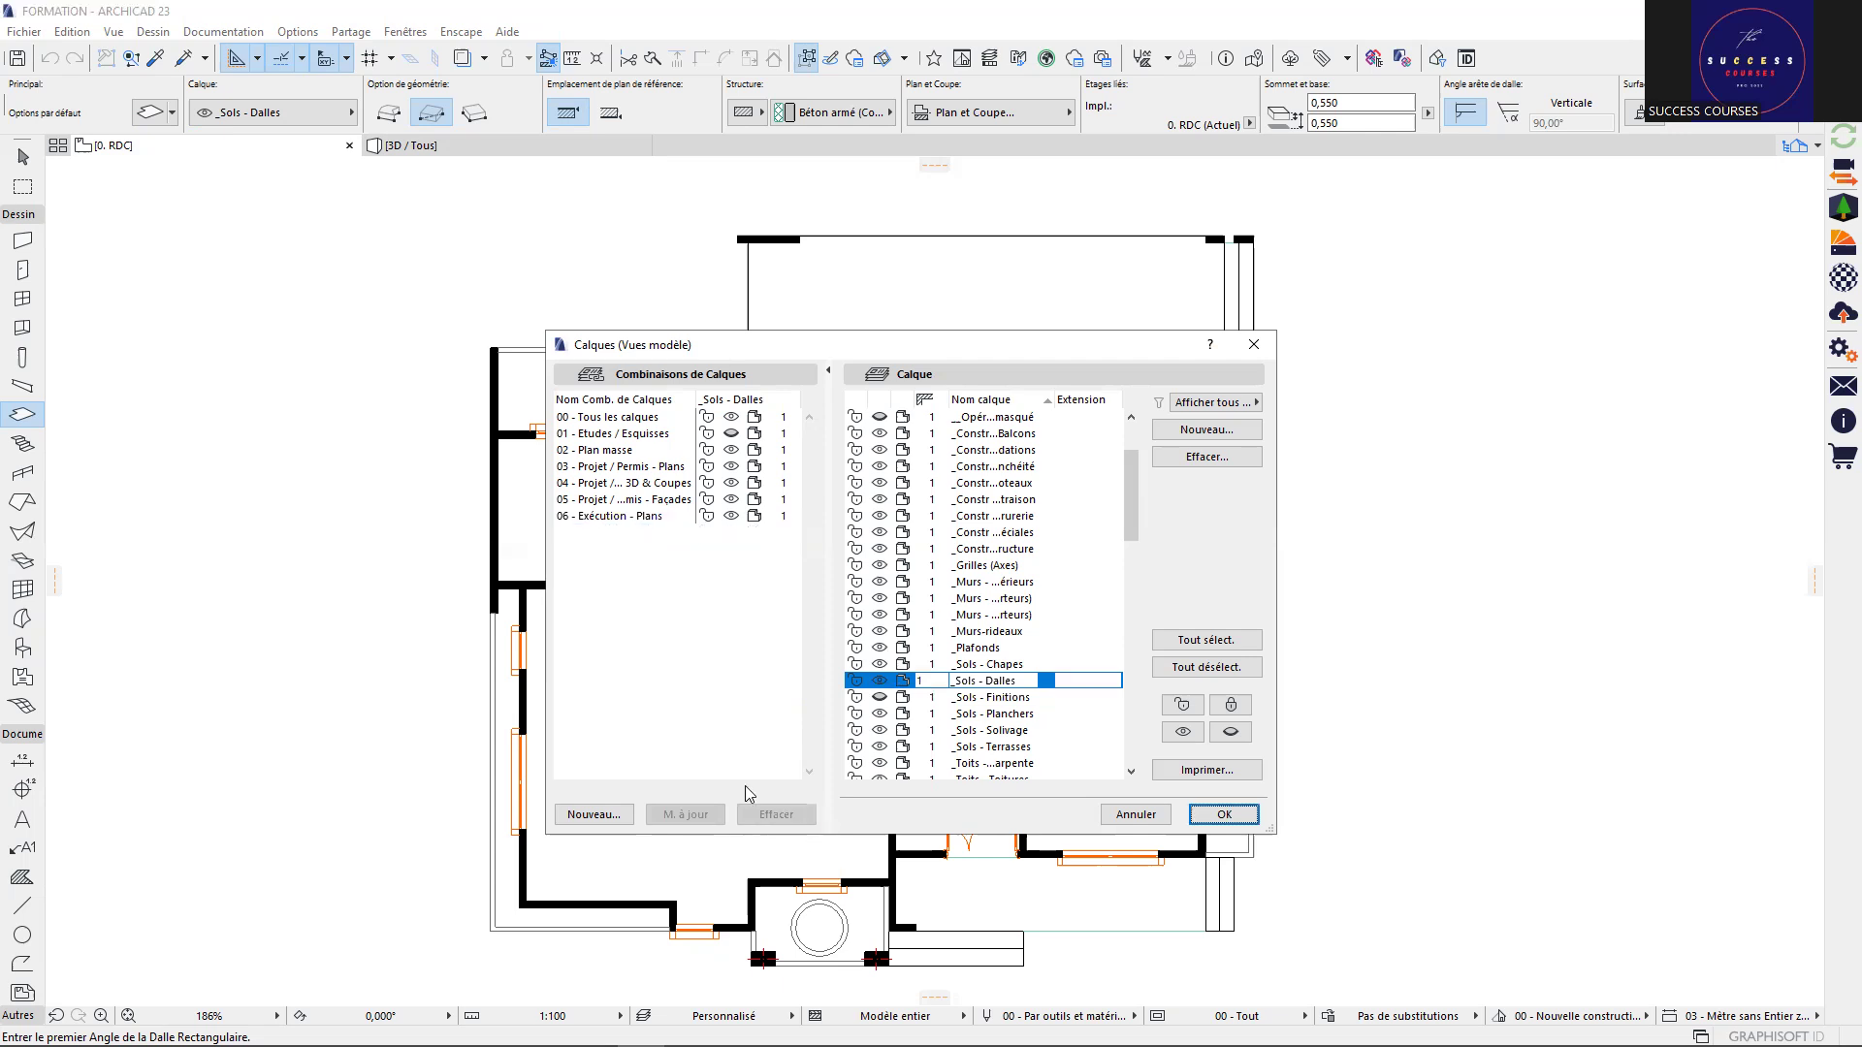
pyautogui.click(620, 516)
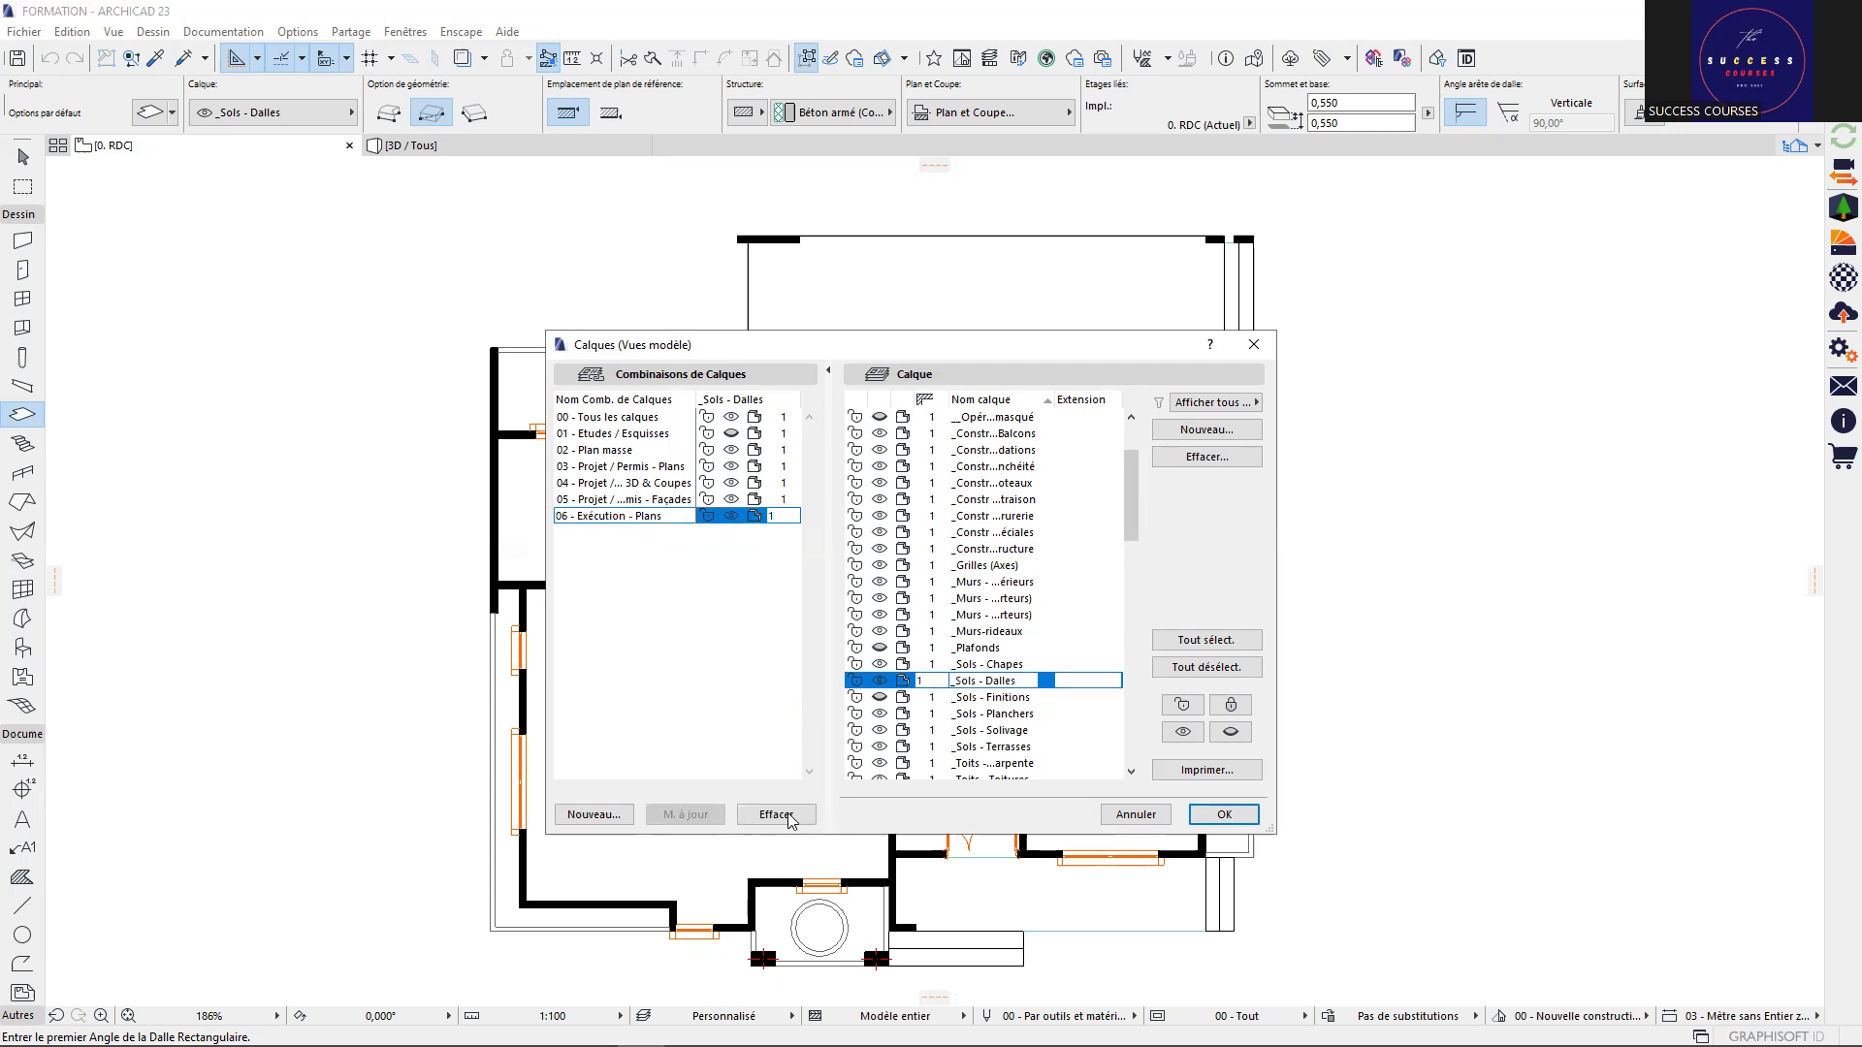
pyautogui.click(791, 820)
pyautogui.click(601, 483)
pyautogui.click(777, 821)
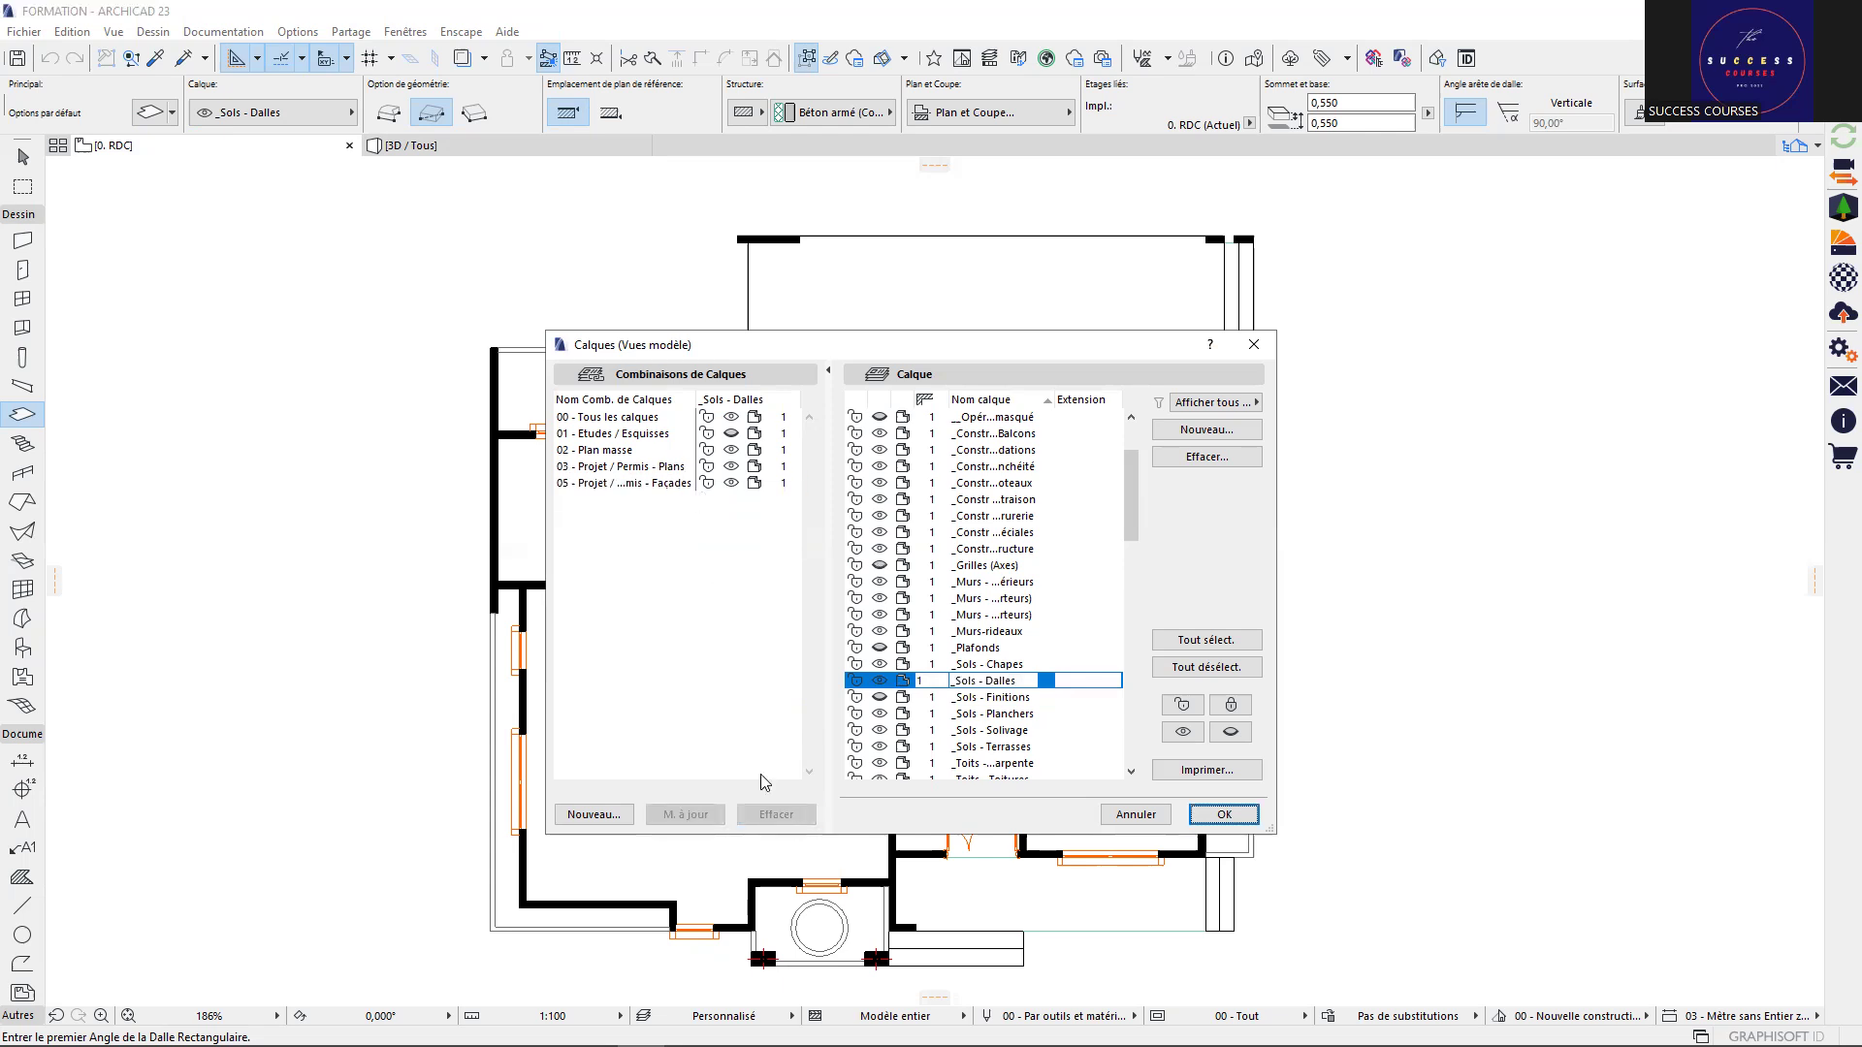
pyautogui.click(620, 483)
pyautogui.click(775, 814)
# Delete the remaining layer combinations: 03 - Projet / Permis - Plans, 02 - Plan masse, 01 - Etudes / Esquisses and 00 - Tous les calques
pyautogui.click(621, 467)
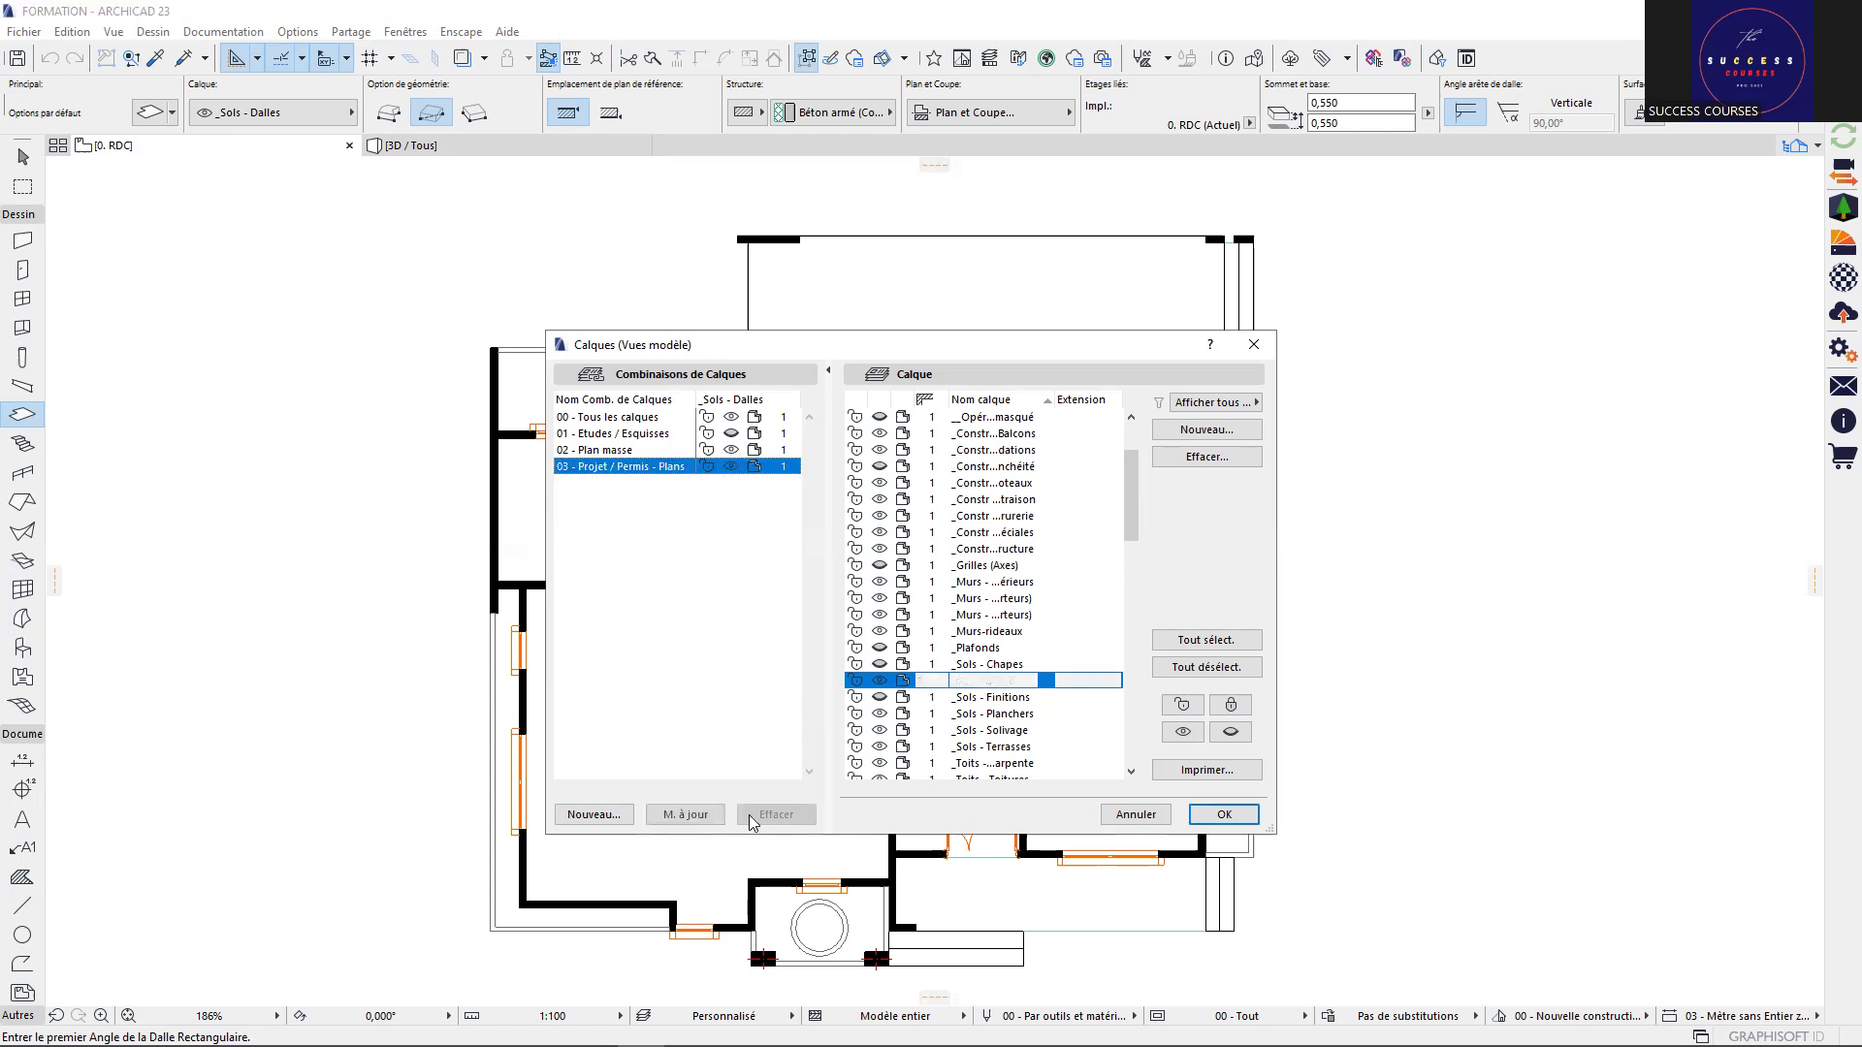
pyautogui.click(748, 815)
pyautogui.click(669, 453)
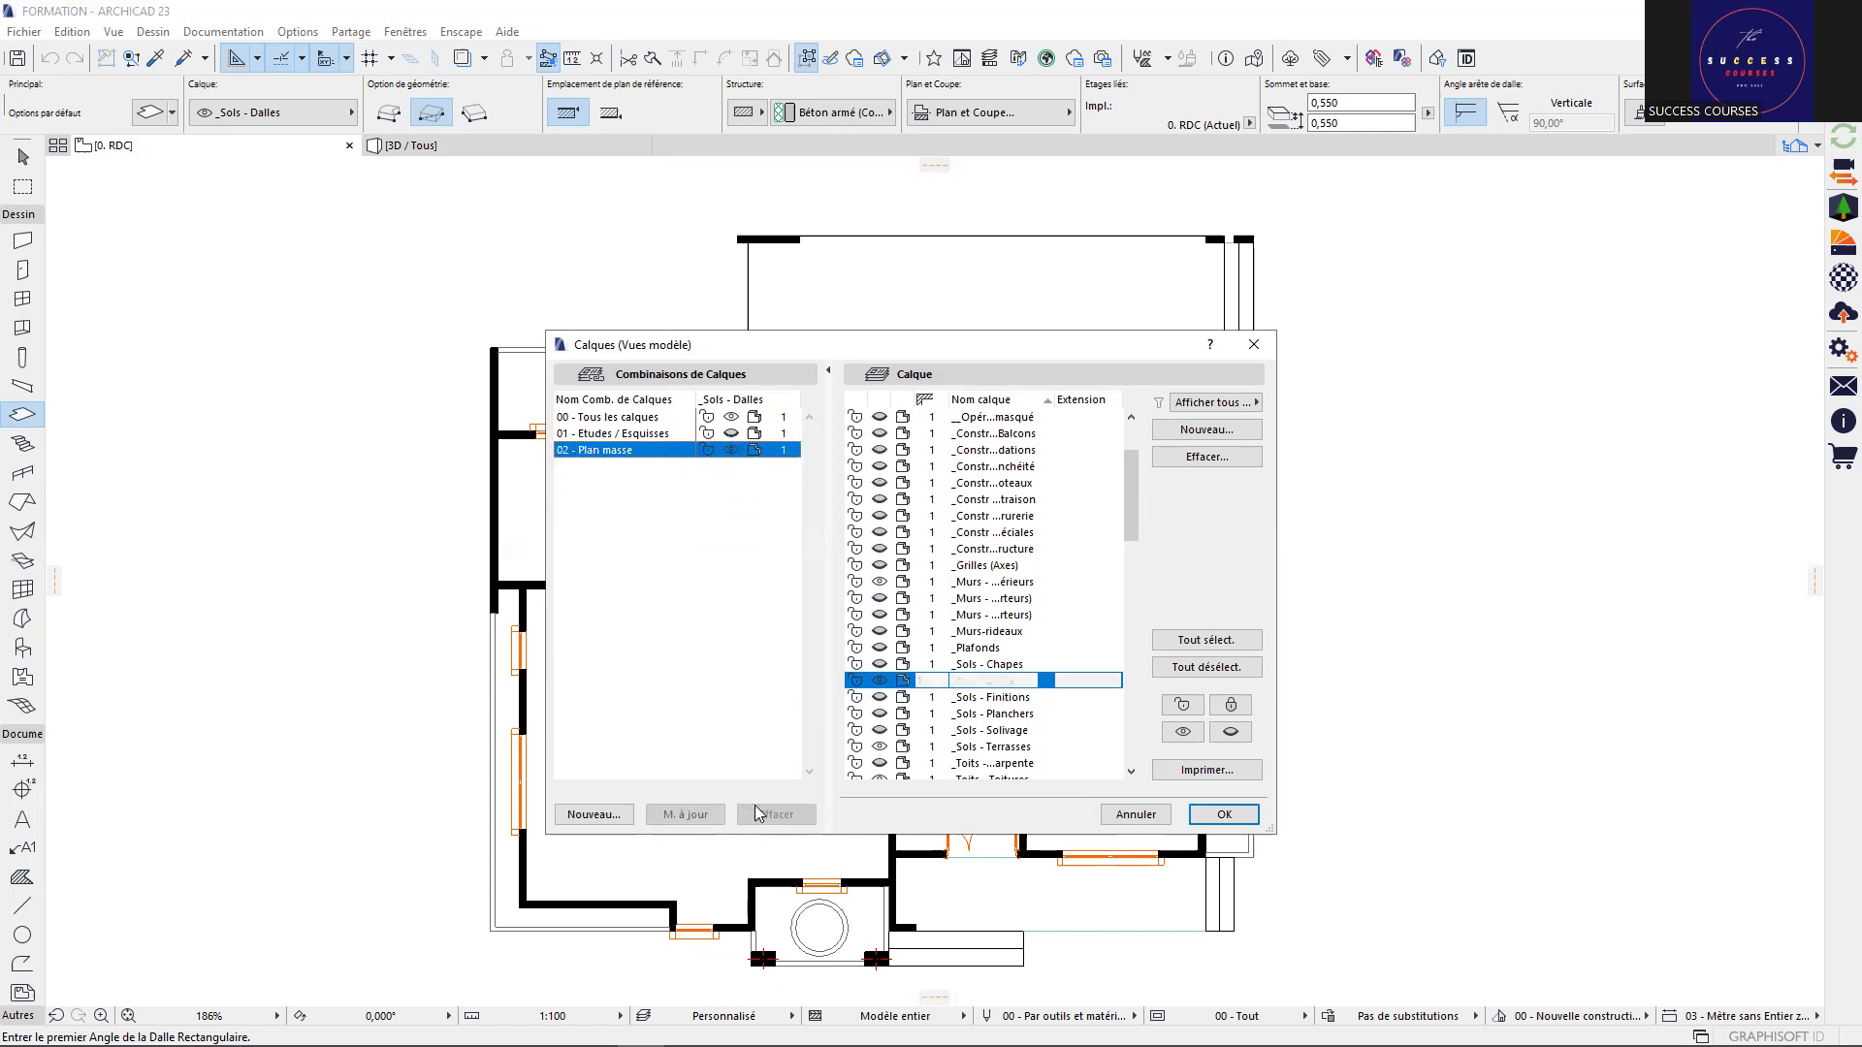
pyautogui.click(754, 809)
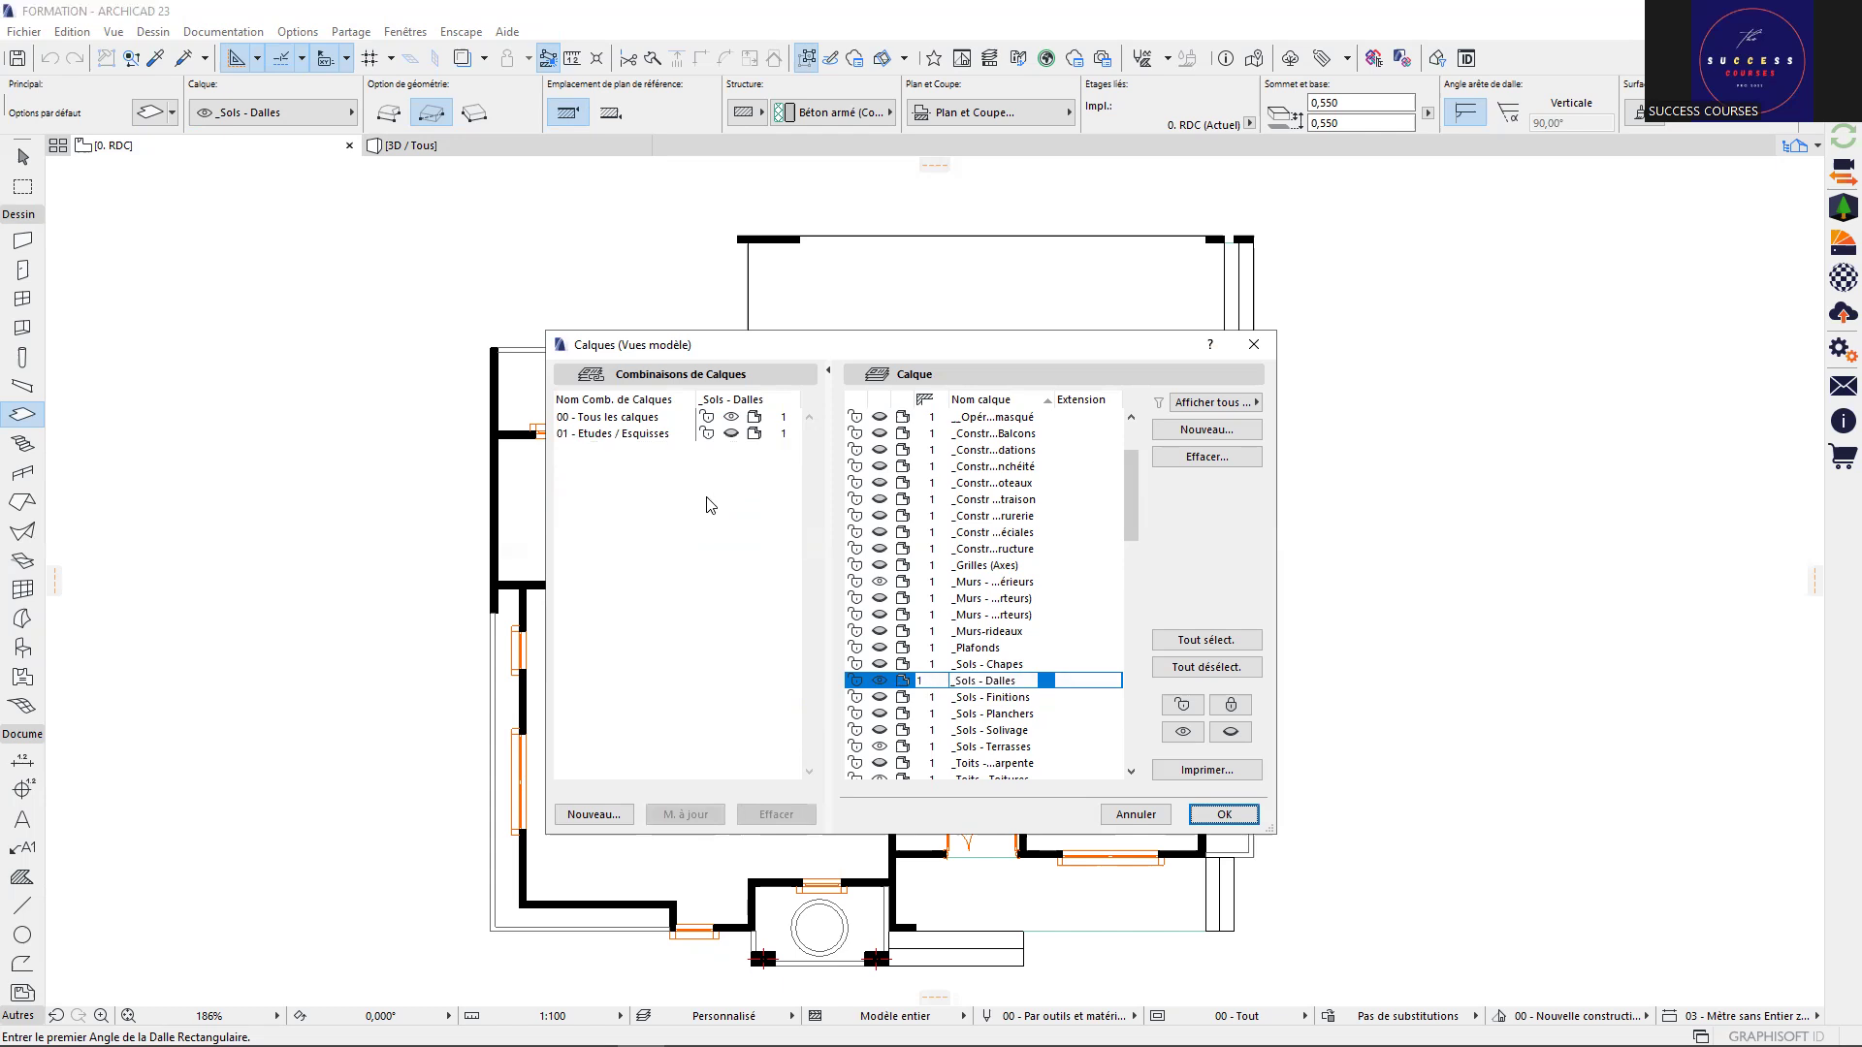
pyautogui.click(635, 436)
pyautogui.click(762, 814)
pyautogui.click(772, 817)
pyautogui.click(652, 519)
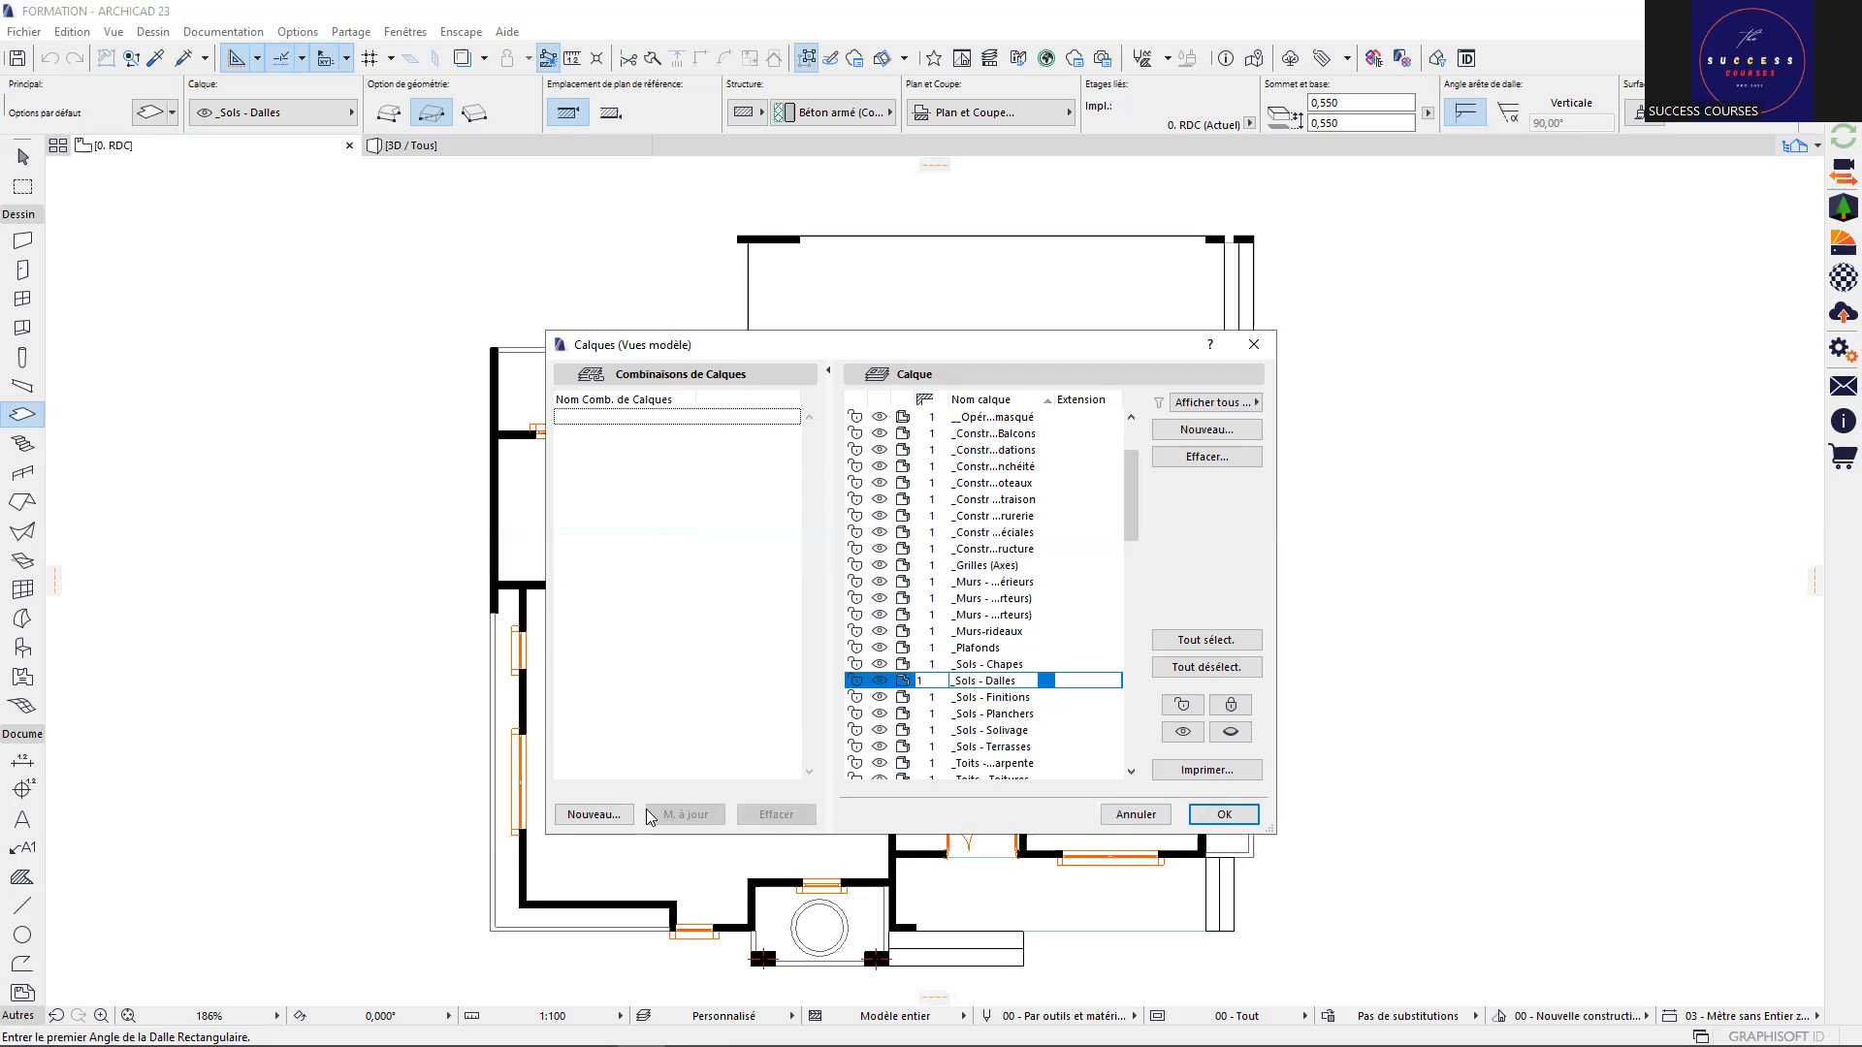
pyautogui.scroll(2, 1086, 655)
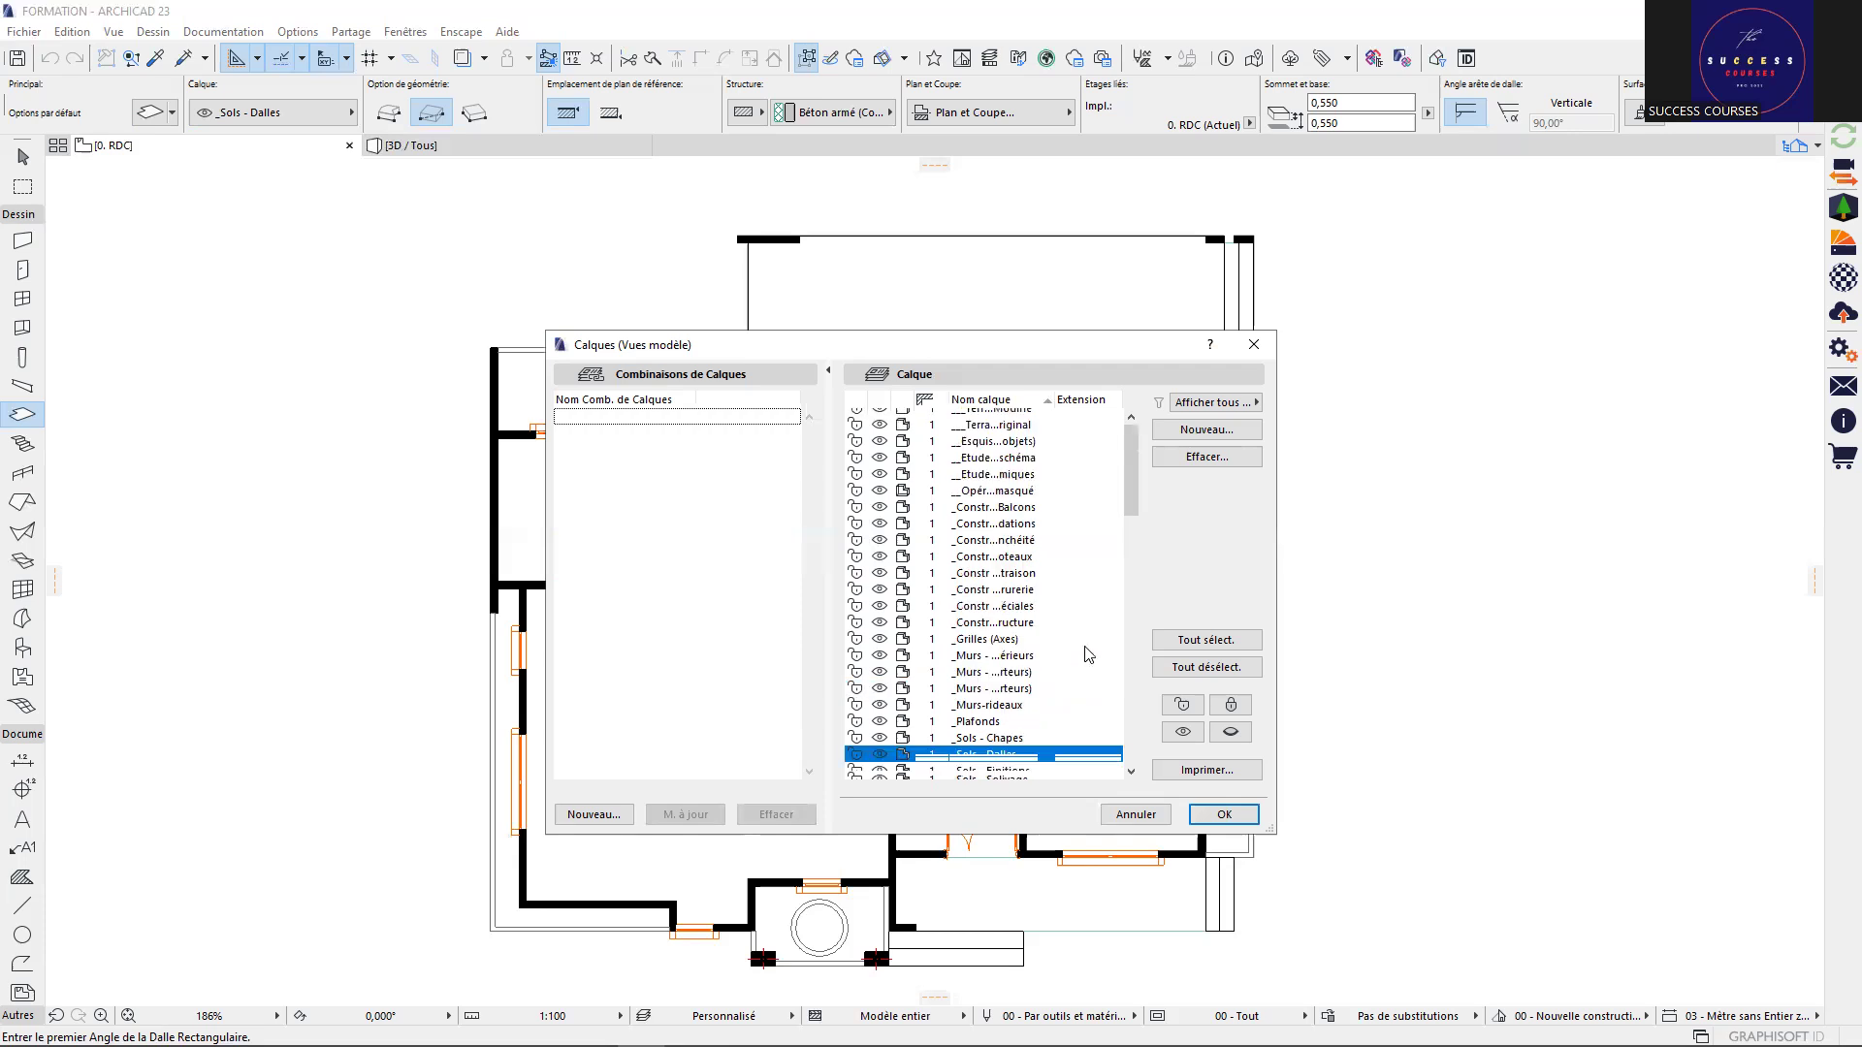
pyautogui.scroll(1, 1086, 654)
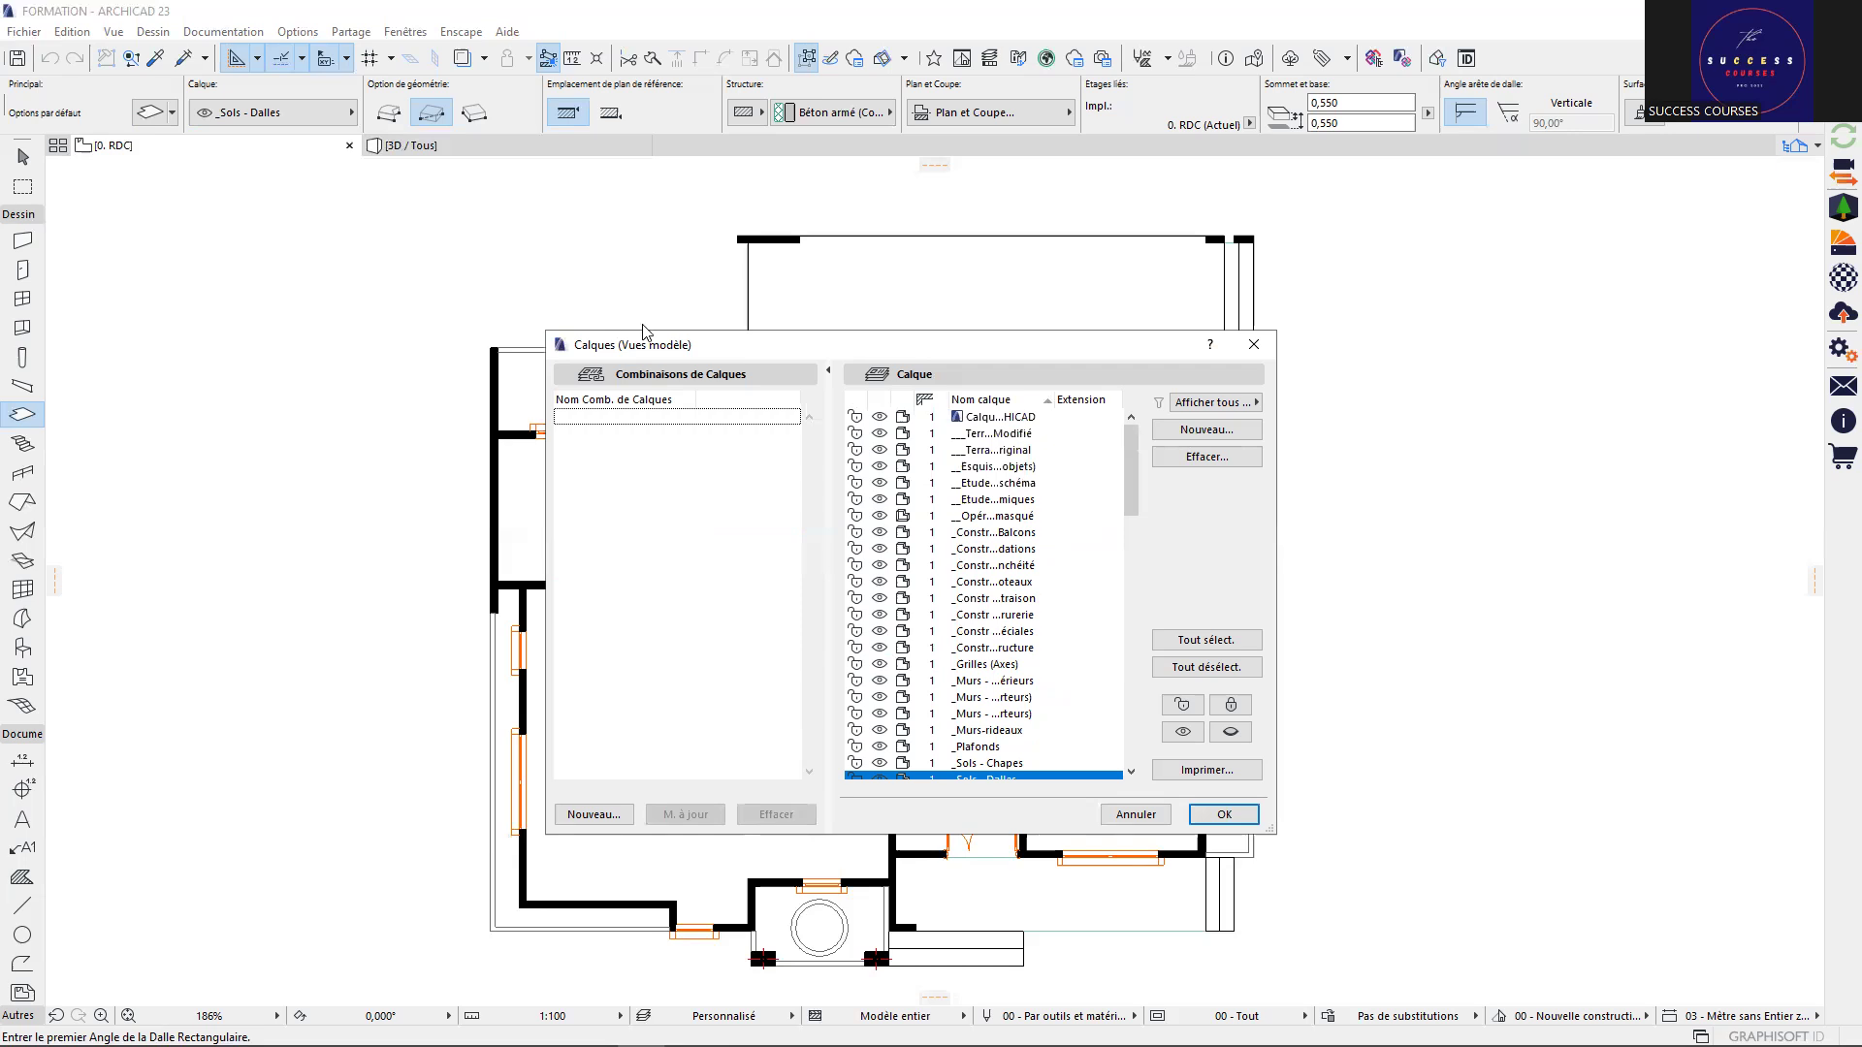
pyautogui.click(590, 821)
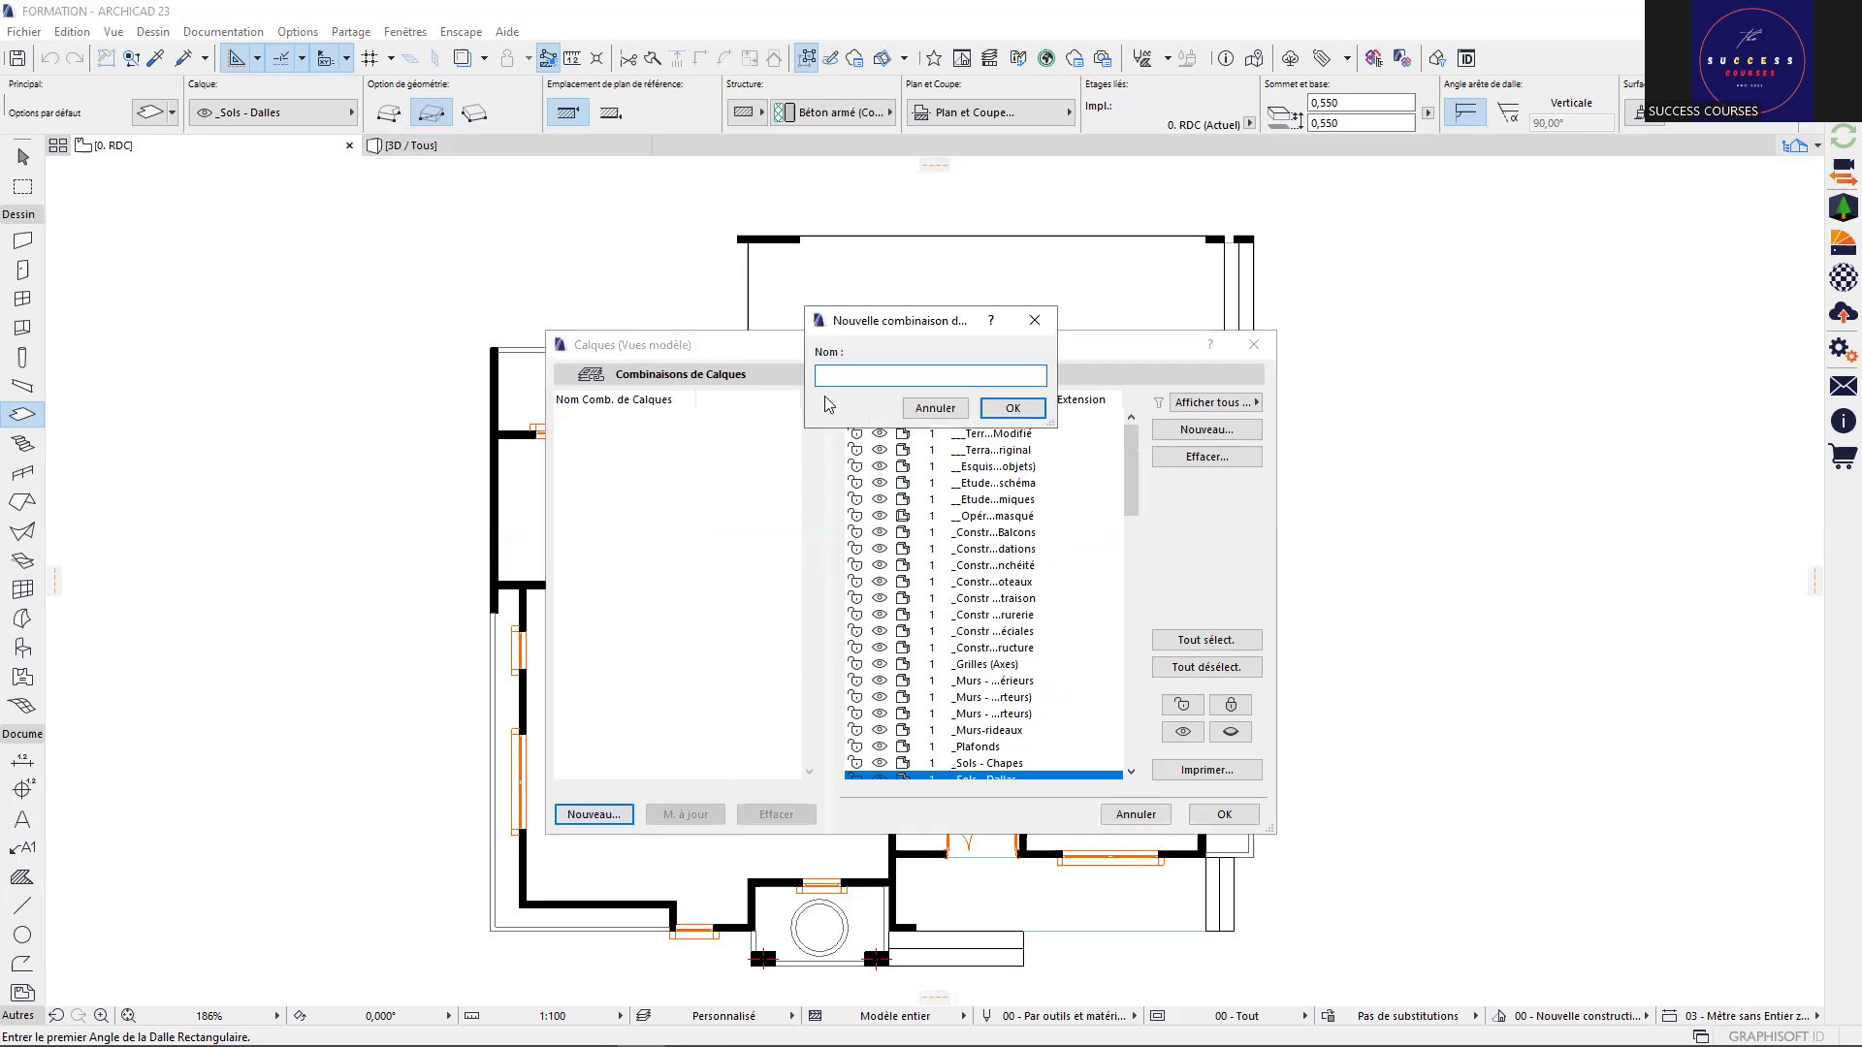
pyautogui.click(1034, 321)
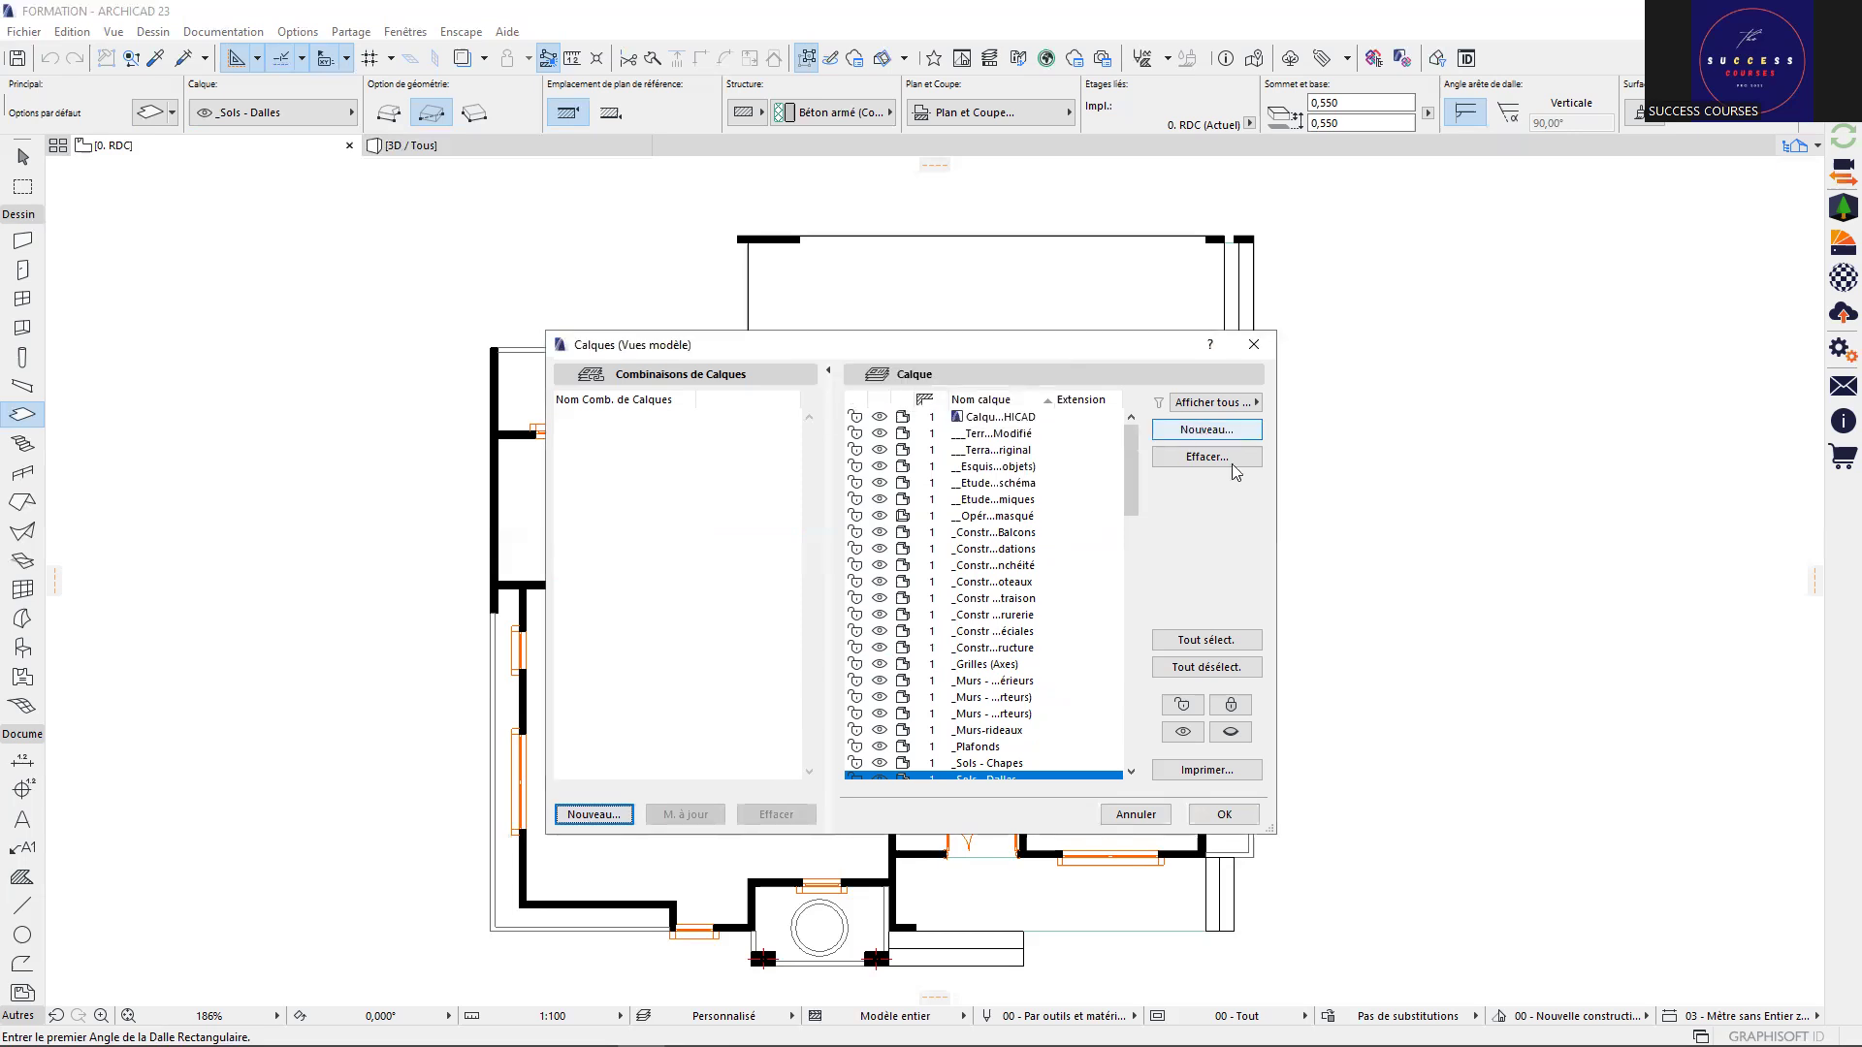
# Select all the layers in the list, clear the selection again, and apply the layer settings
pyautogui.click(1018, 450)
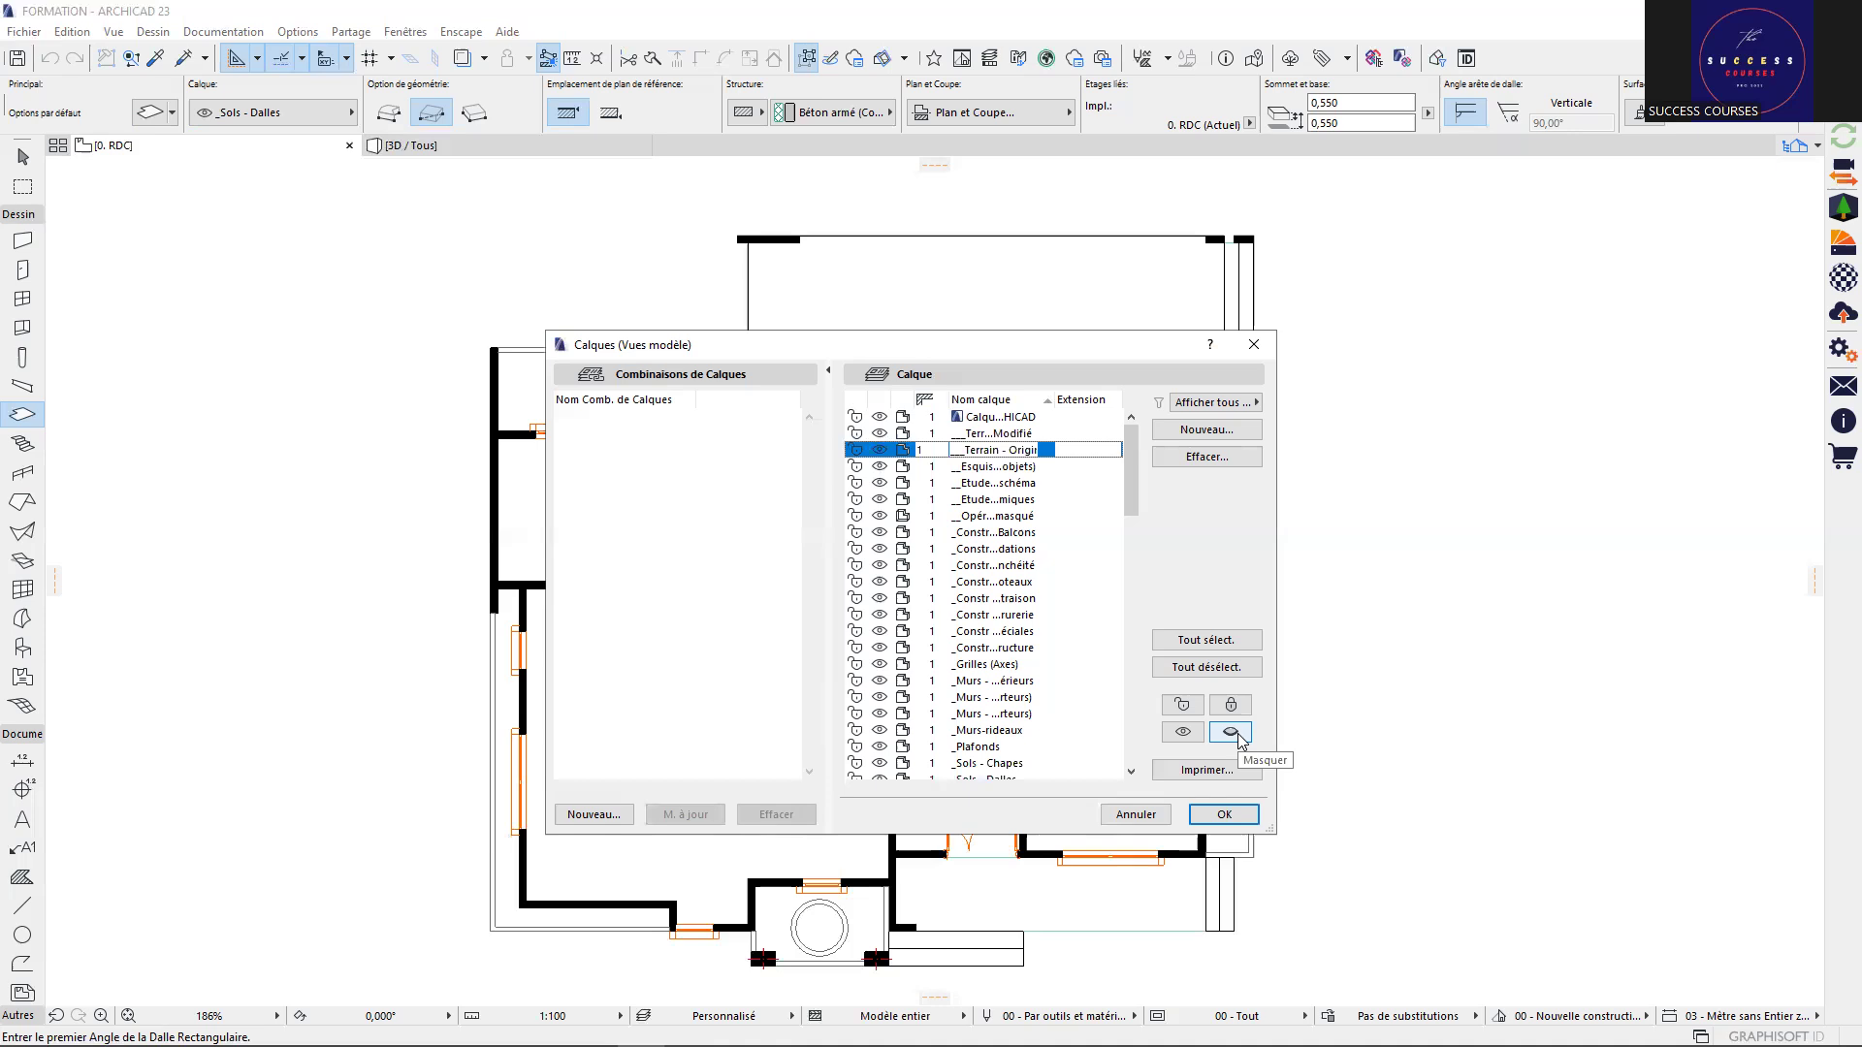
pyautogui.click(1212, 643)
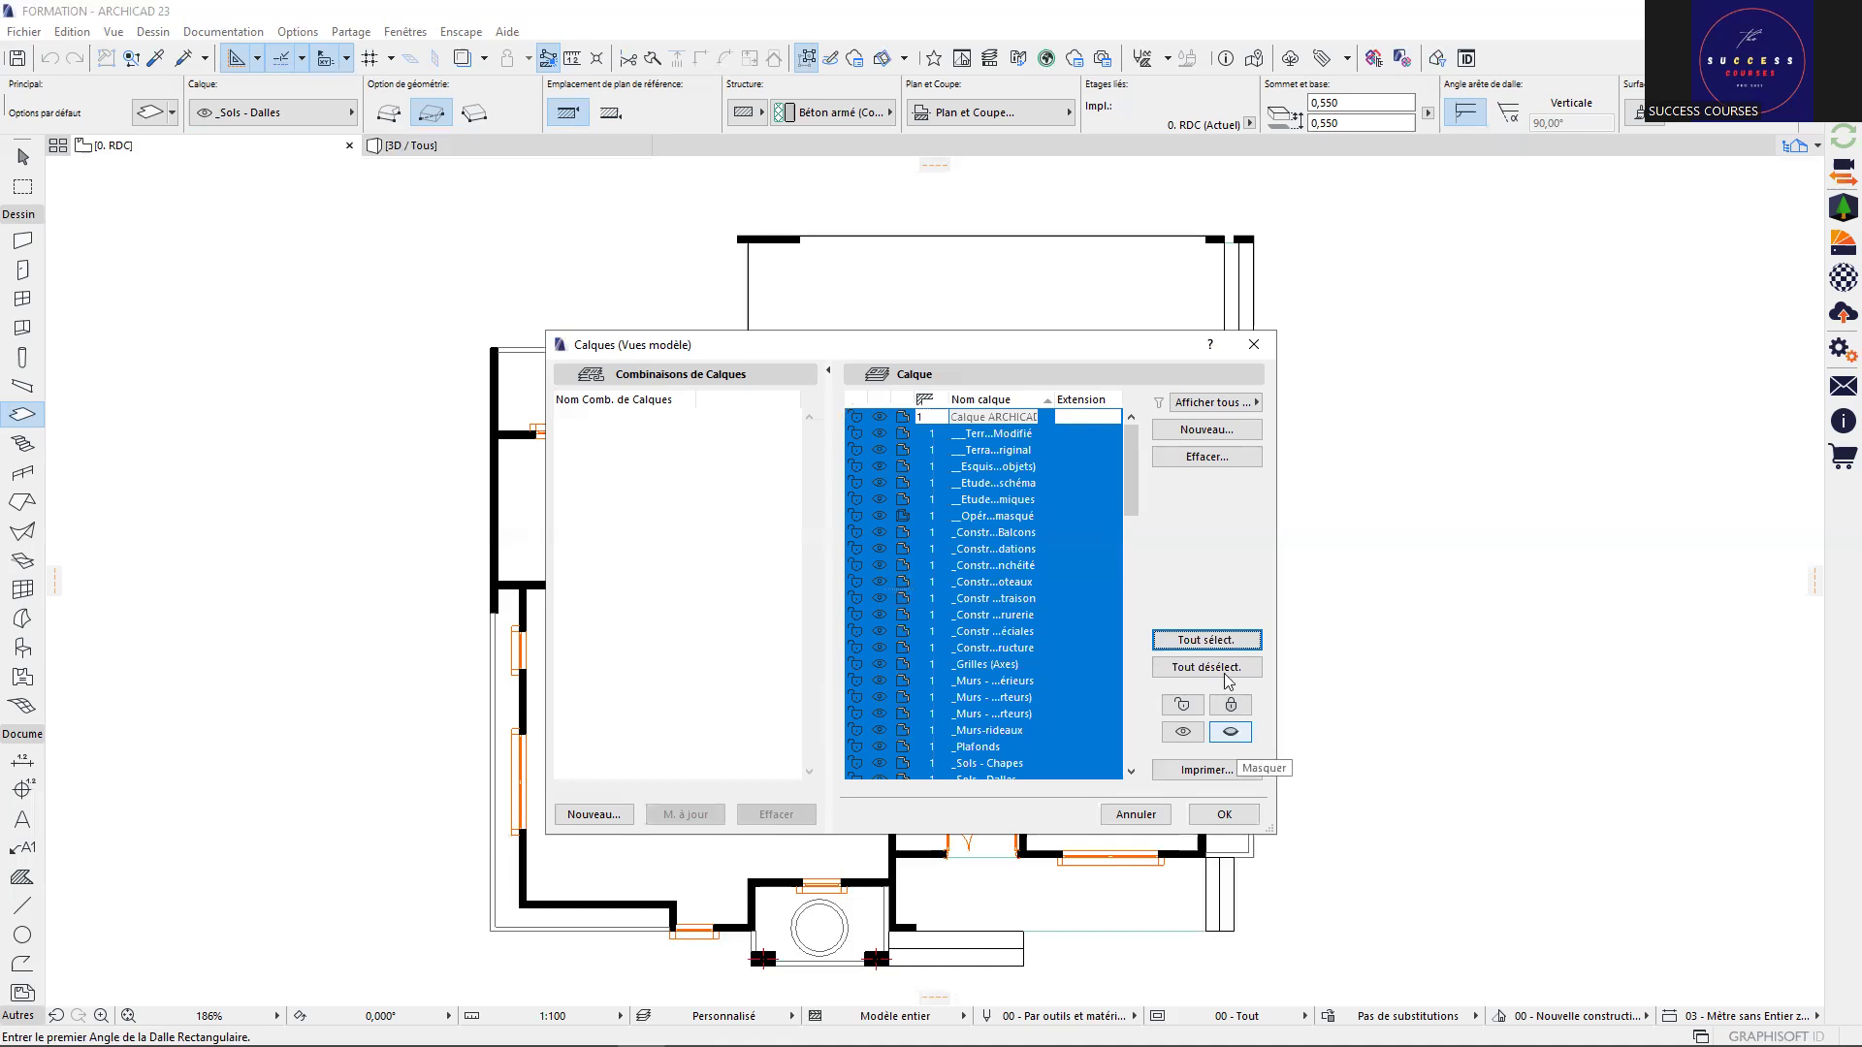
pyautogui.click(1224, 669)
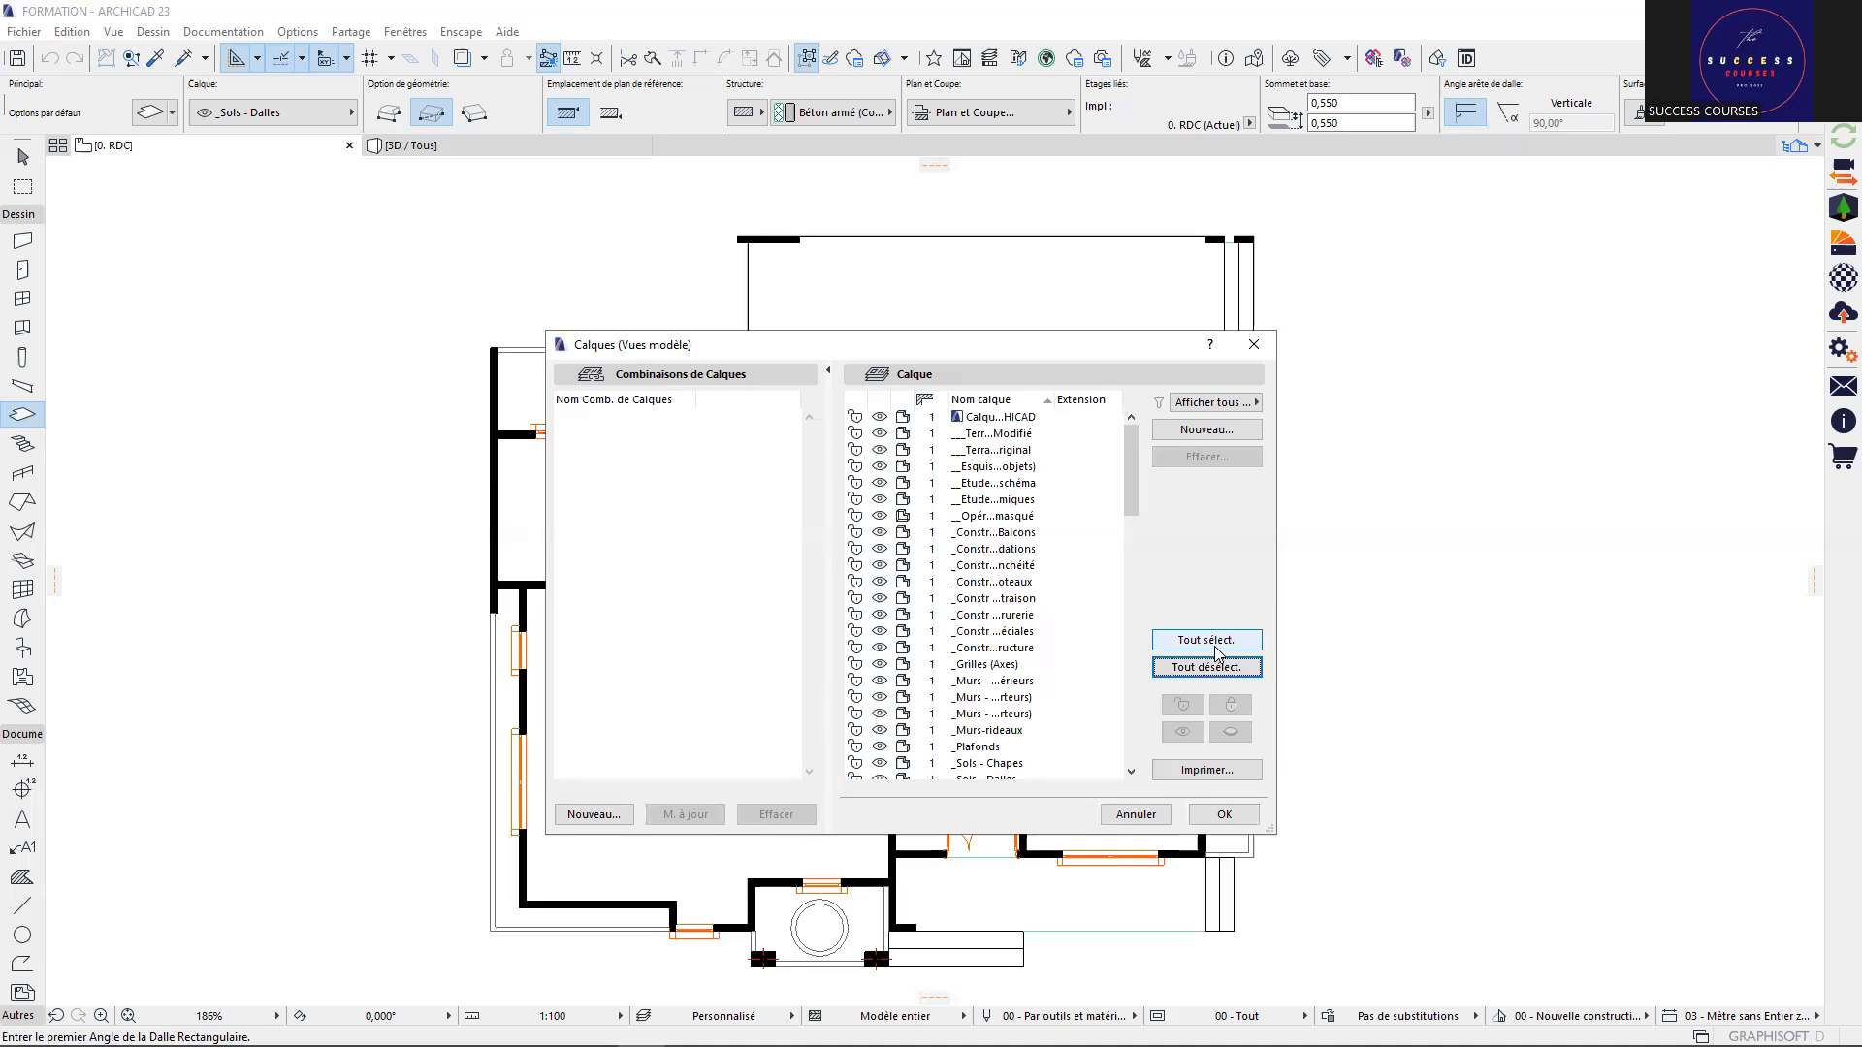
pyautogui.click(1218, 649)
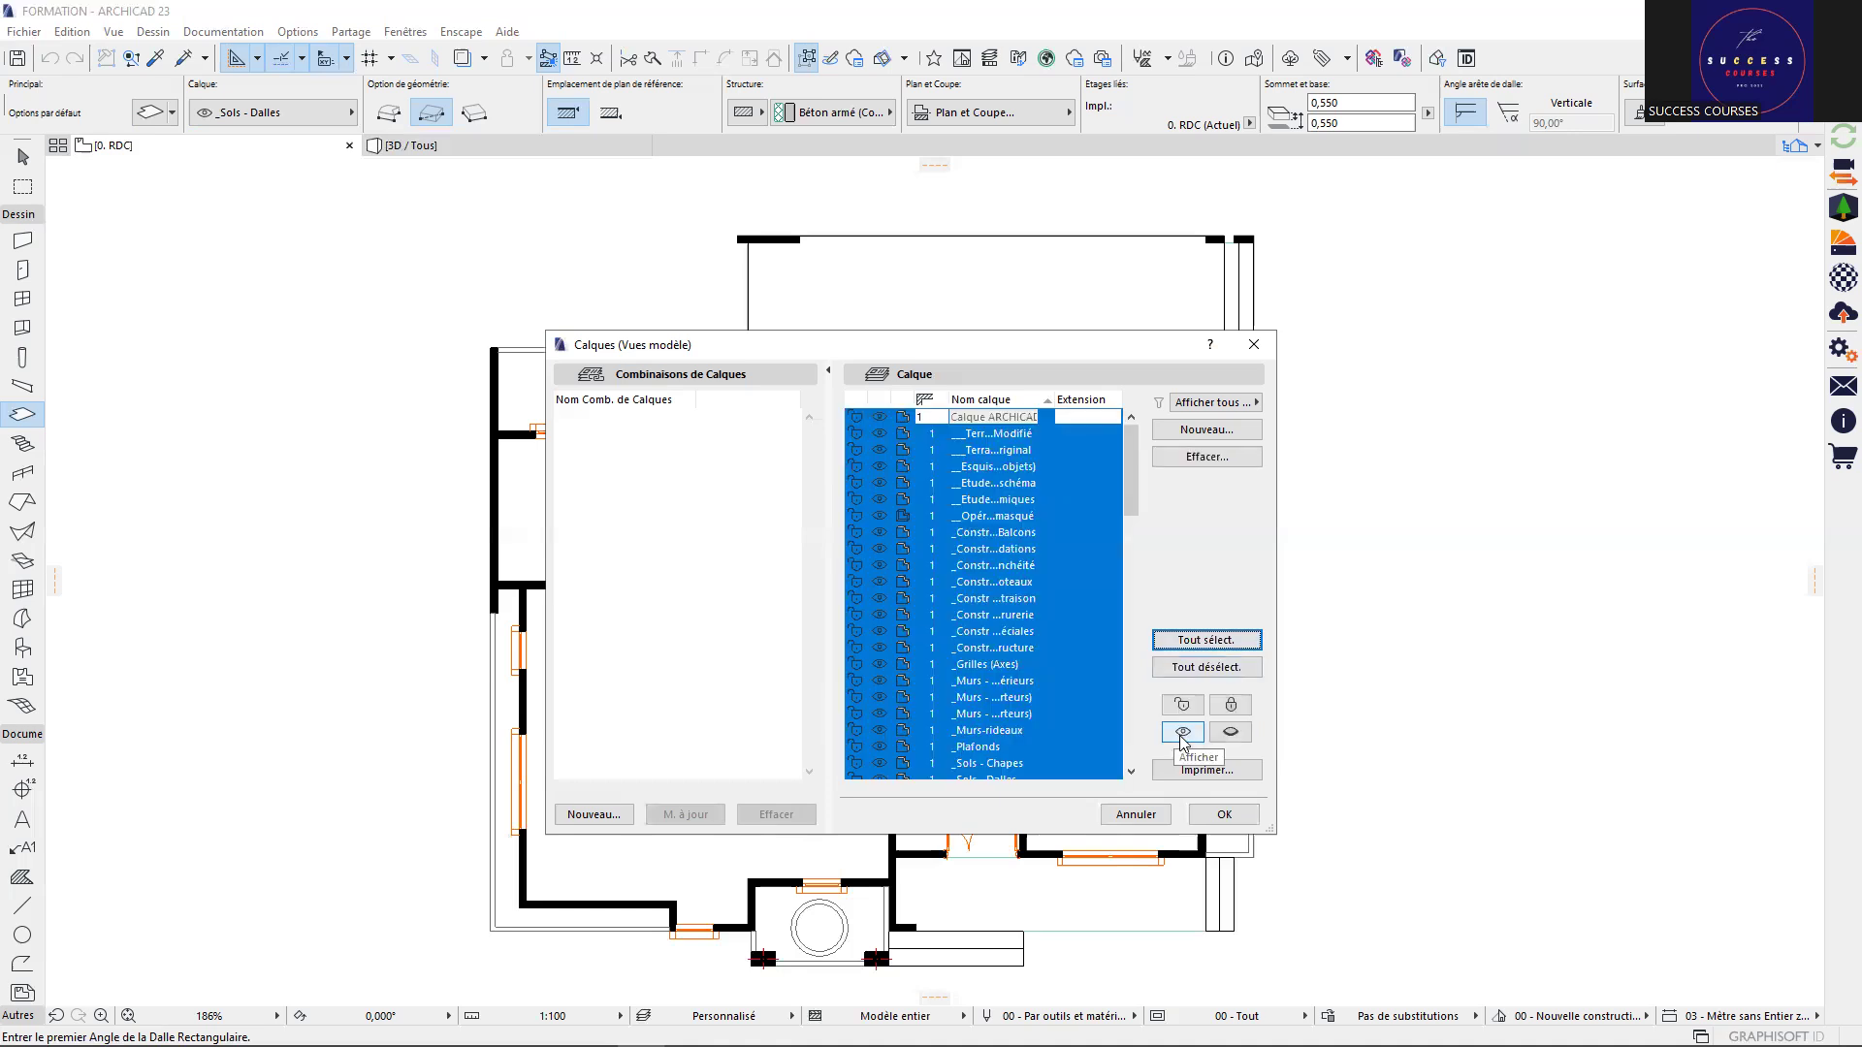
pyautogui.click(1204, 668)
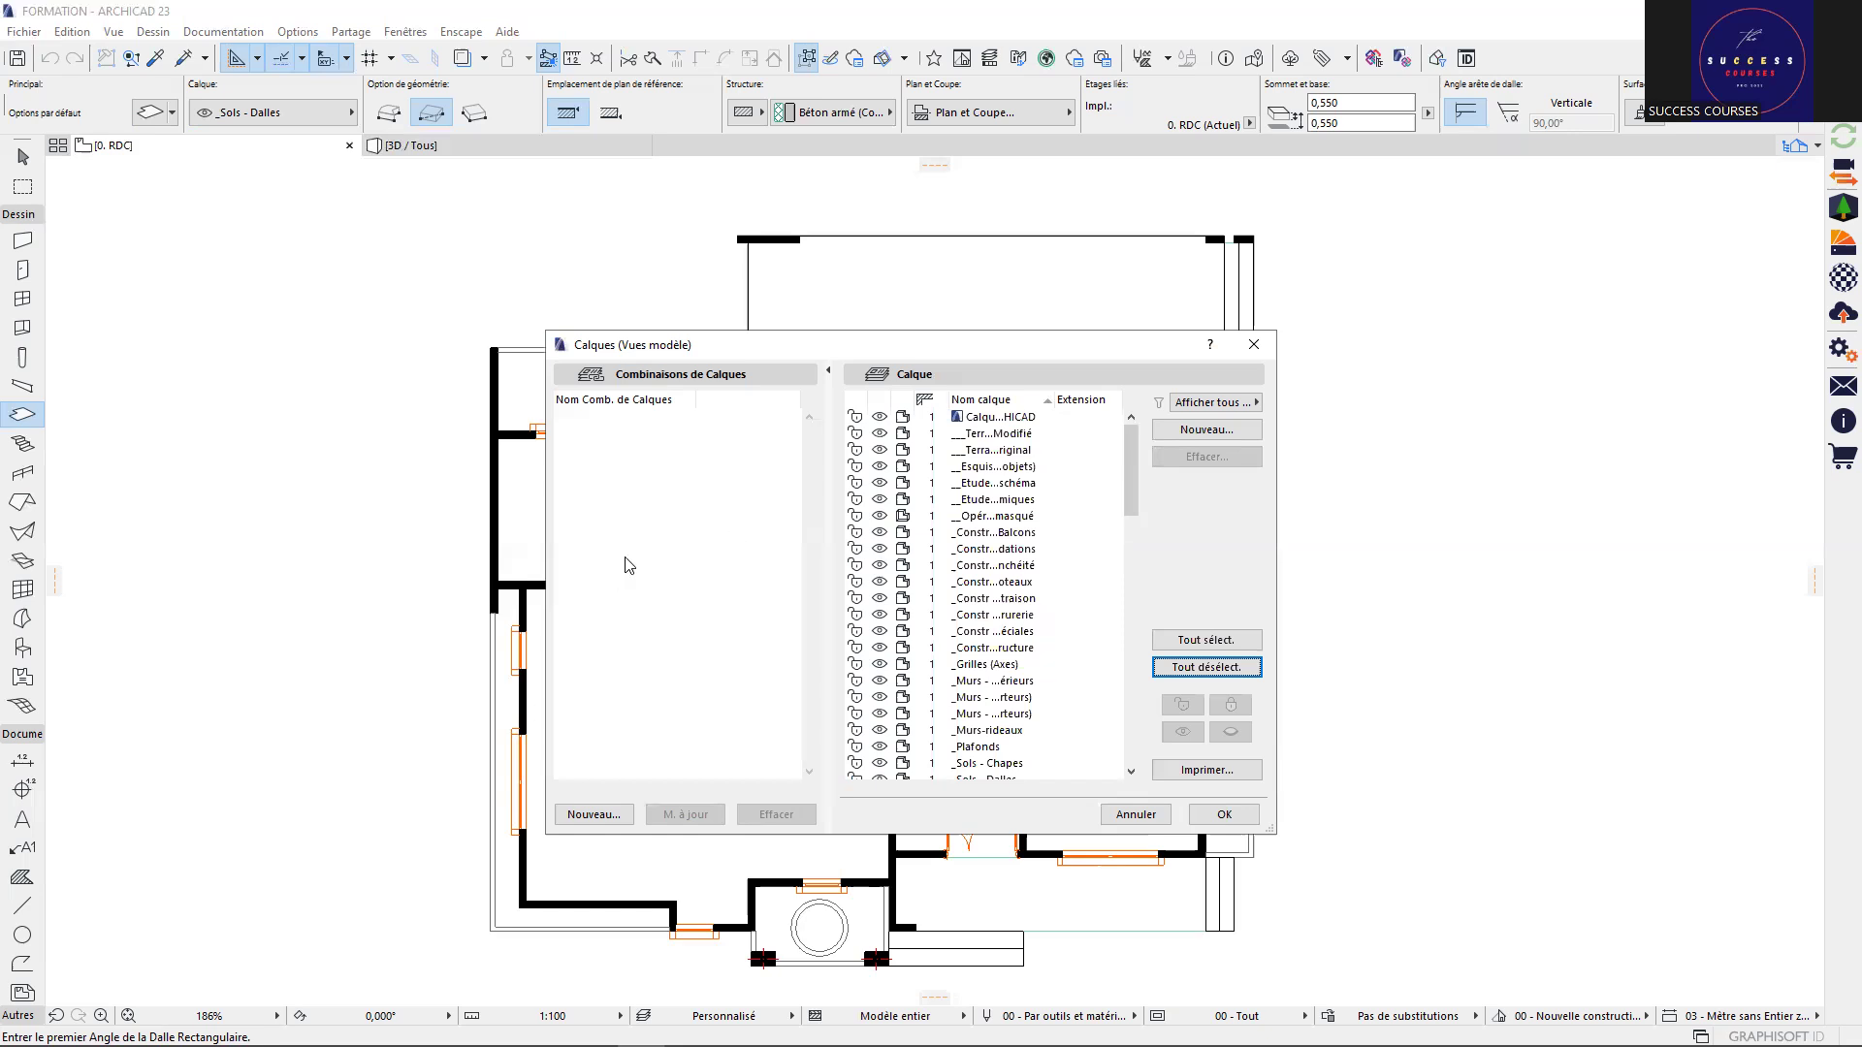
pyautogui.click(1250, 819)
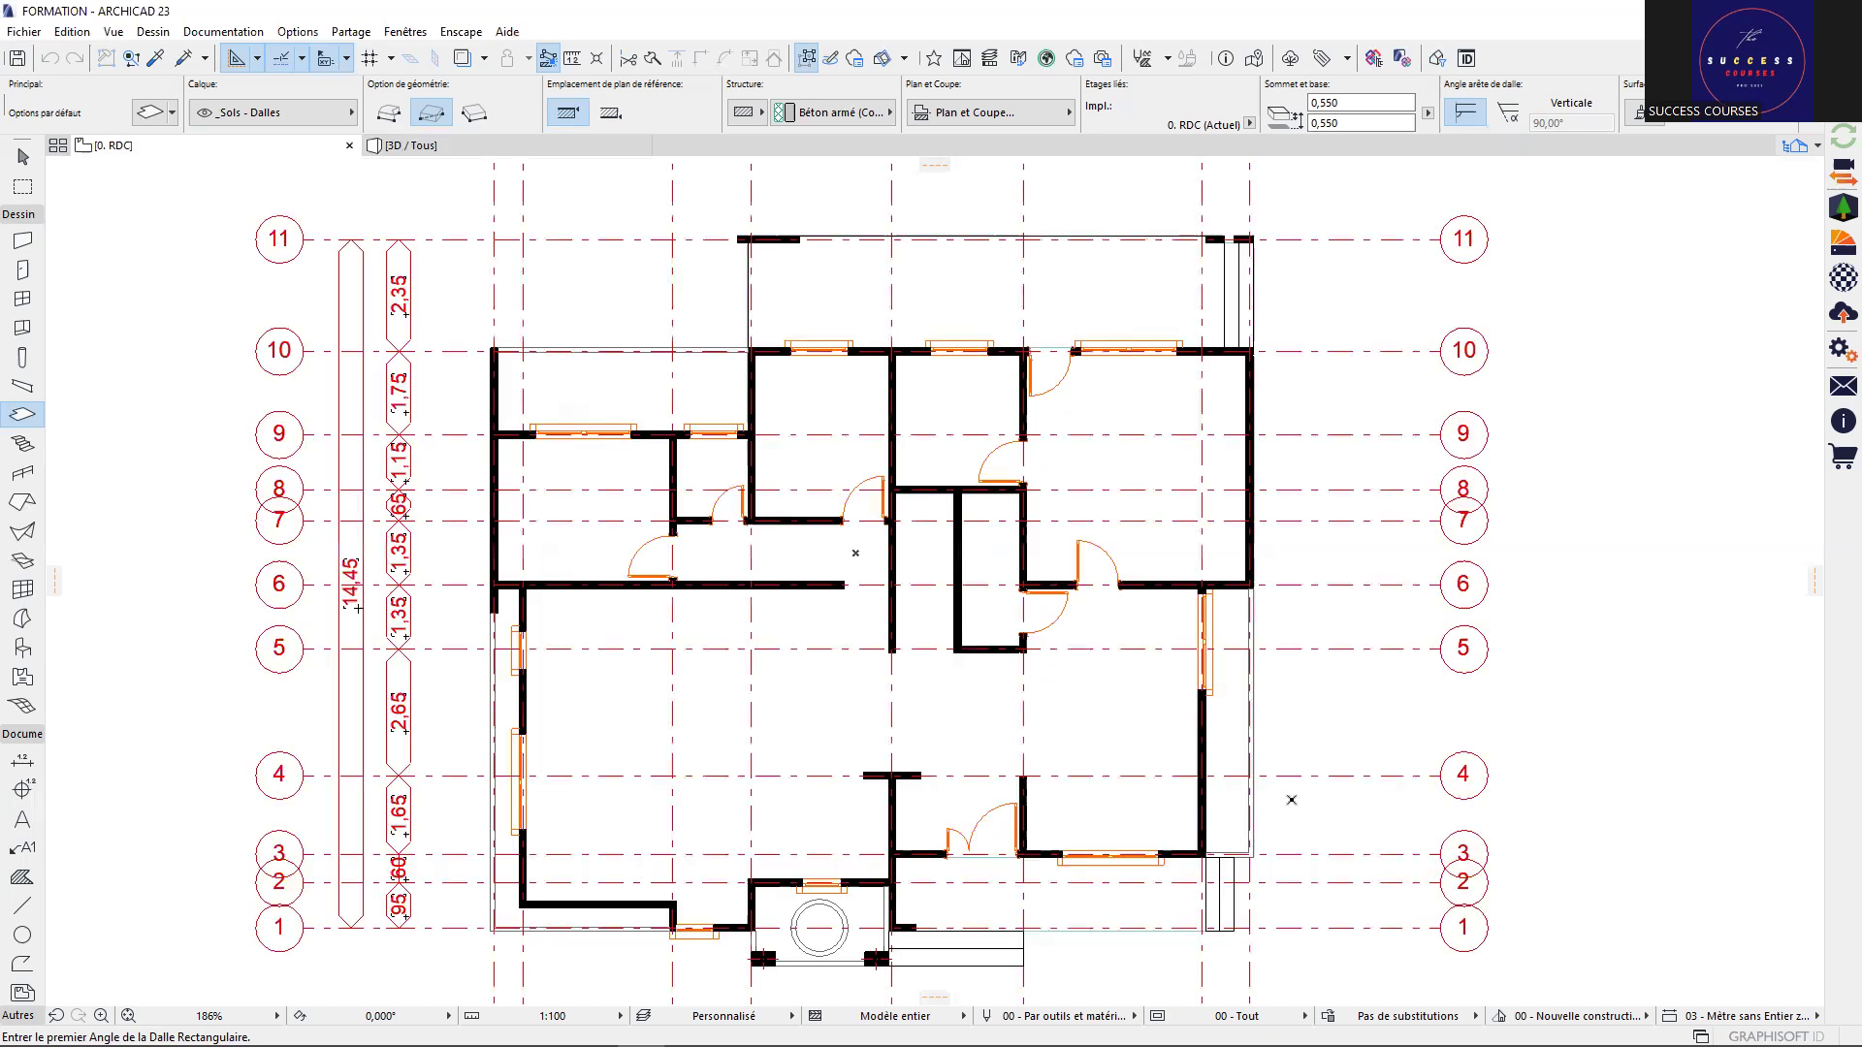
# Select grid axis 5 on the floor plan to identify the layer it belongs to
pyautogui.press('space')
pyautogui.click(1341, 652)
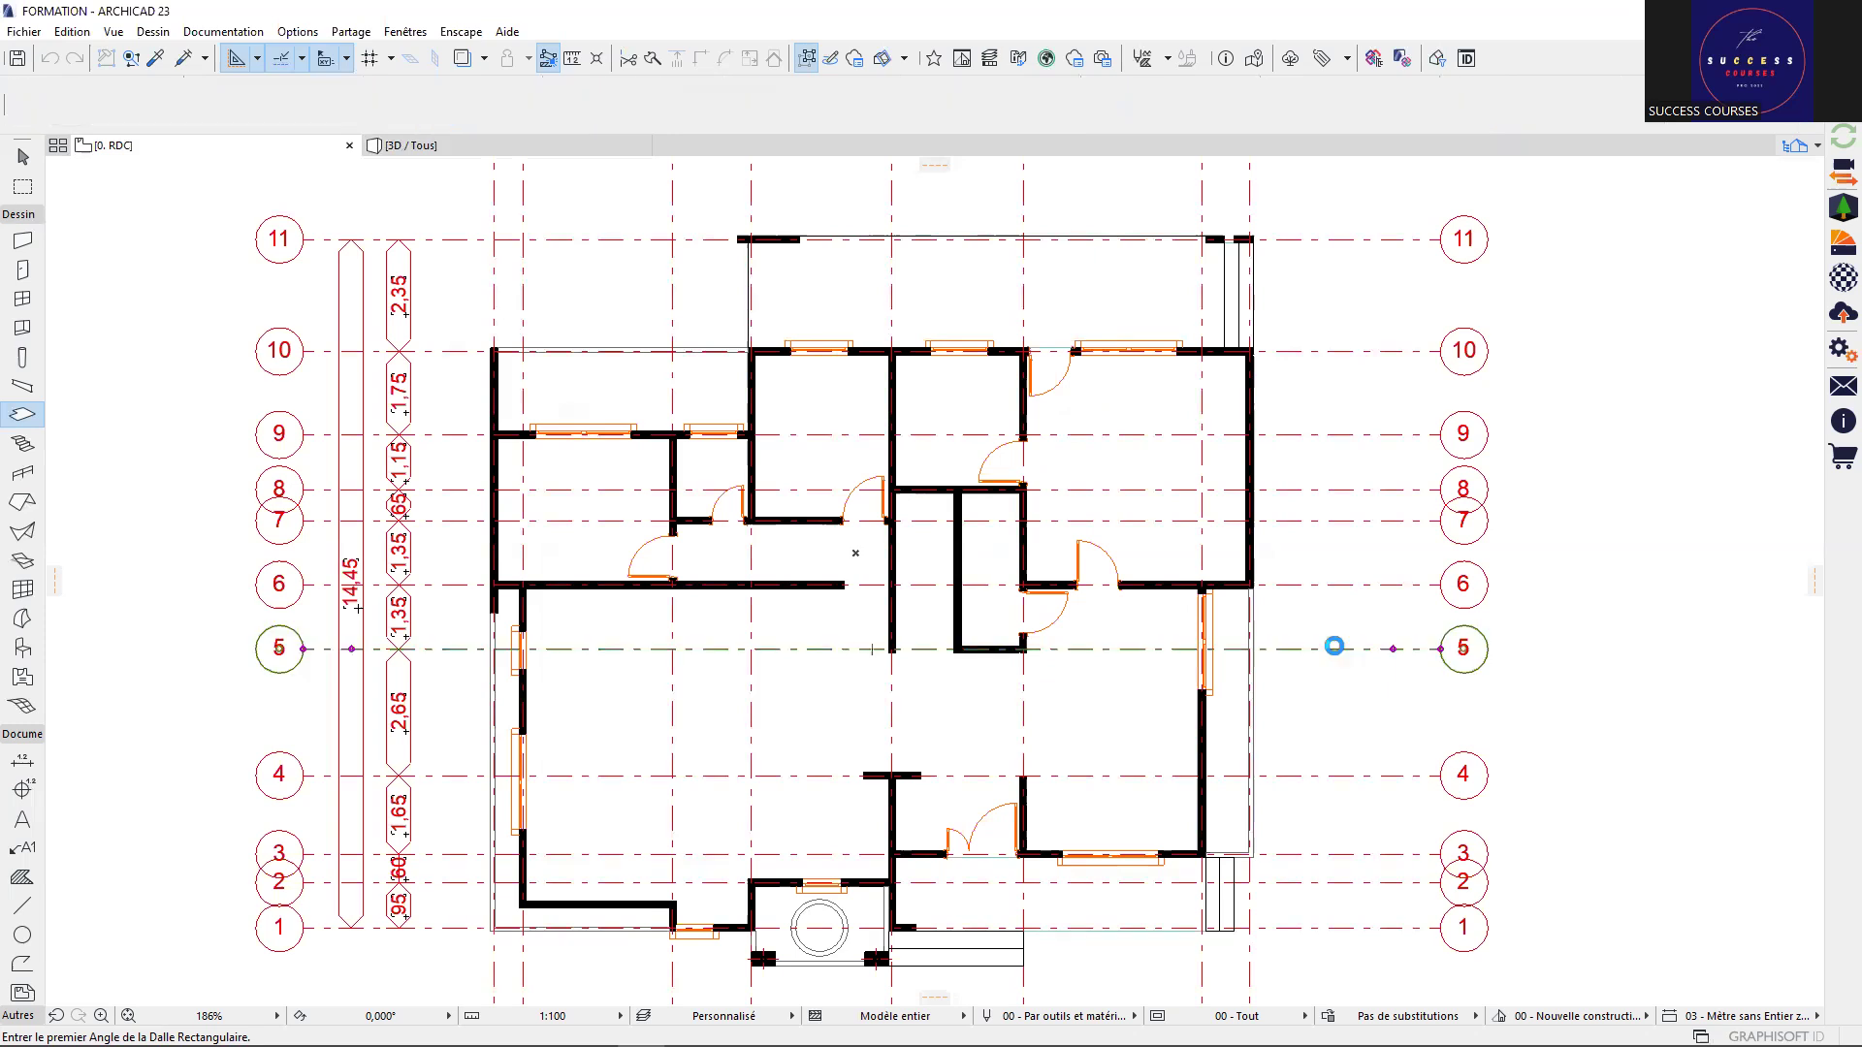
pyautogui.click(1335, 647)
pyautogui.rightClick(1338, 652)
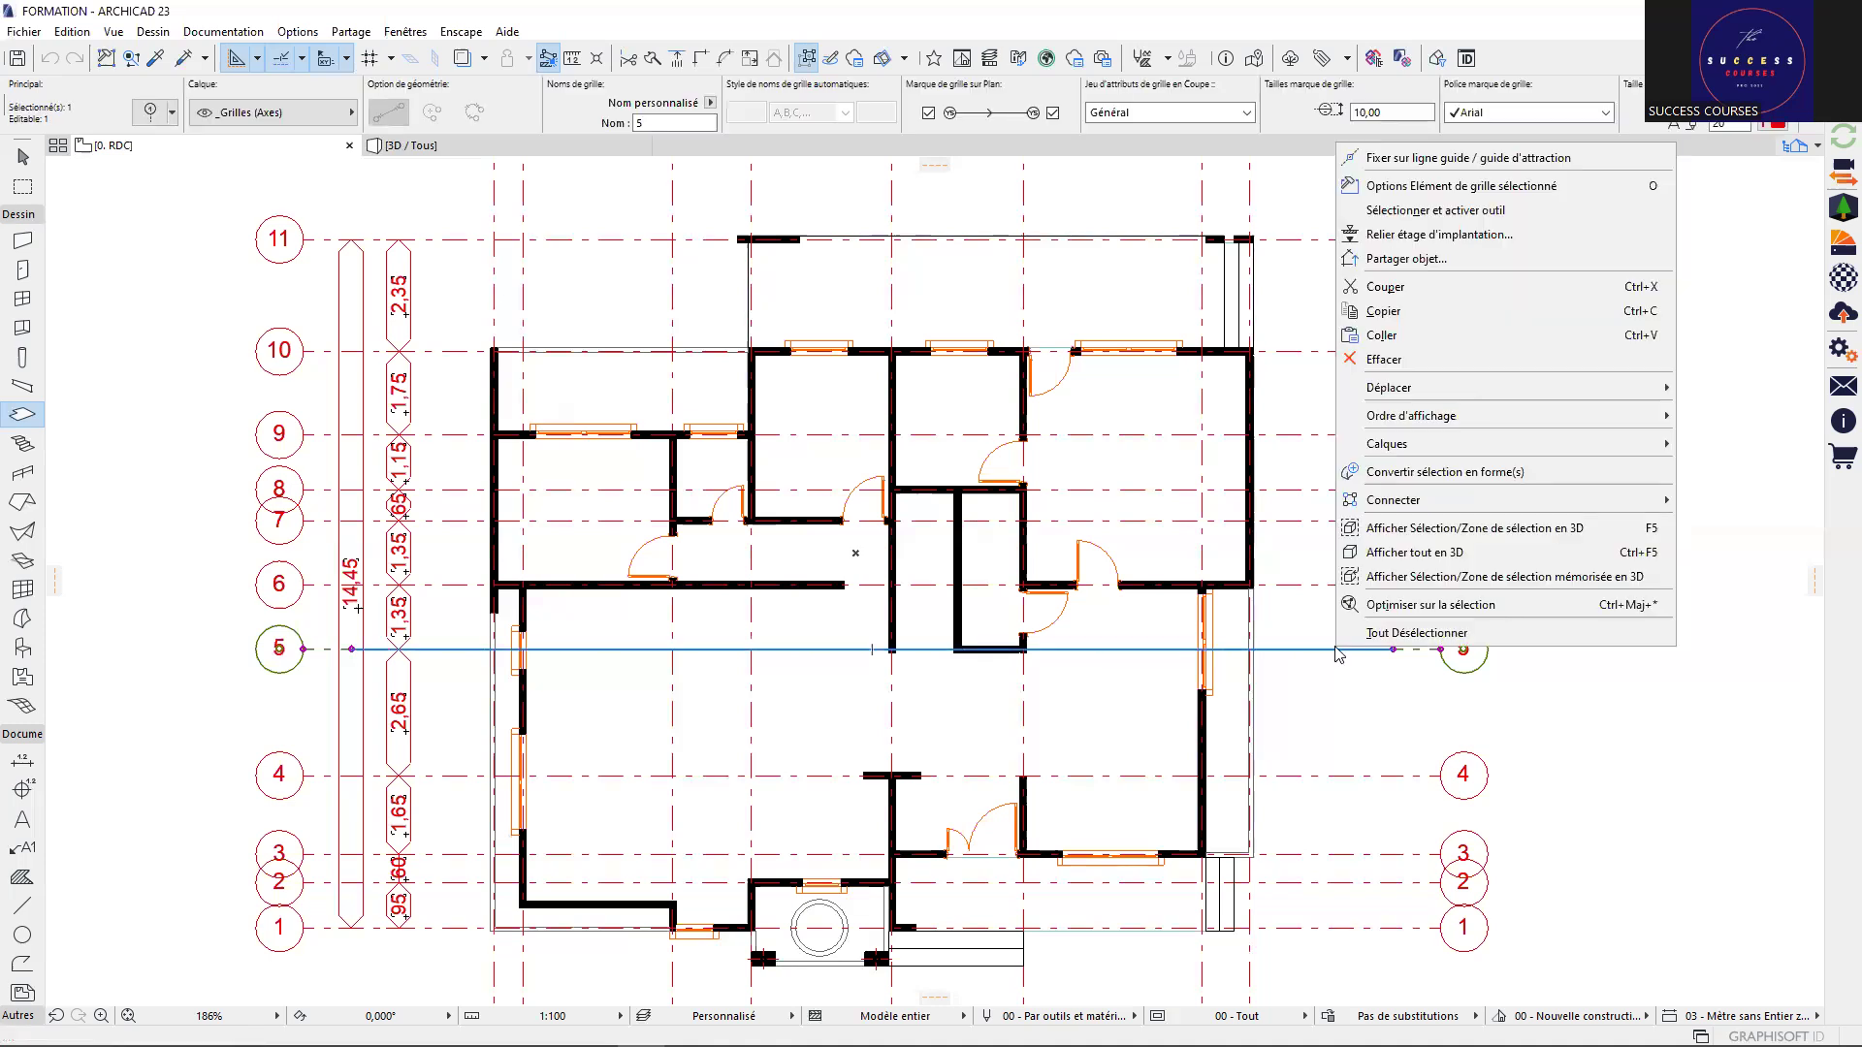
pyautogui.click(1300, 715)
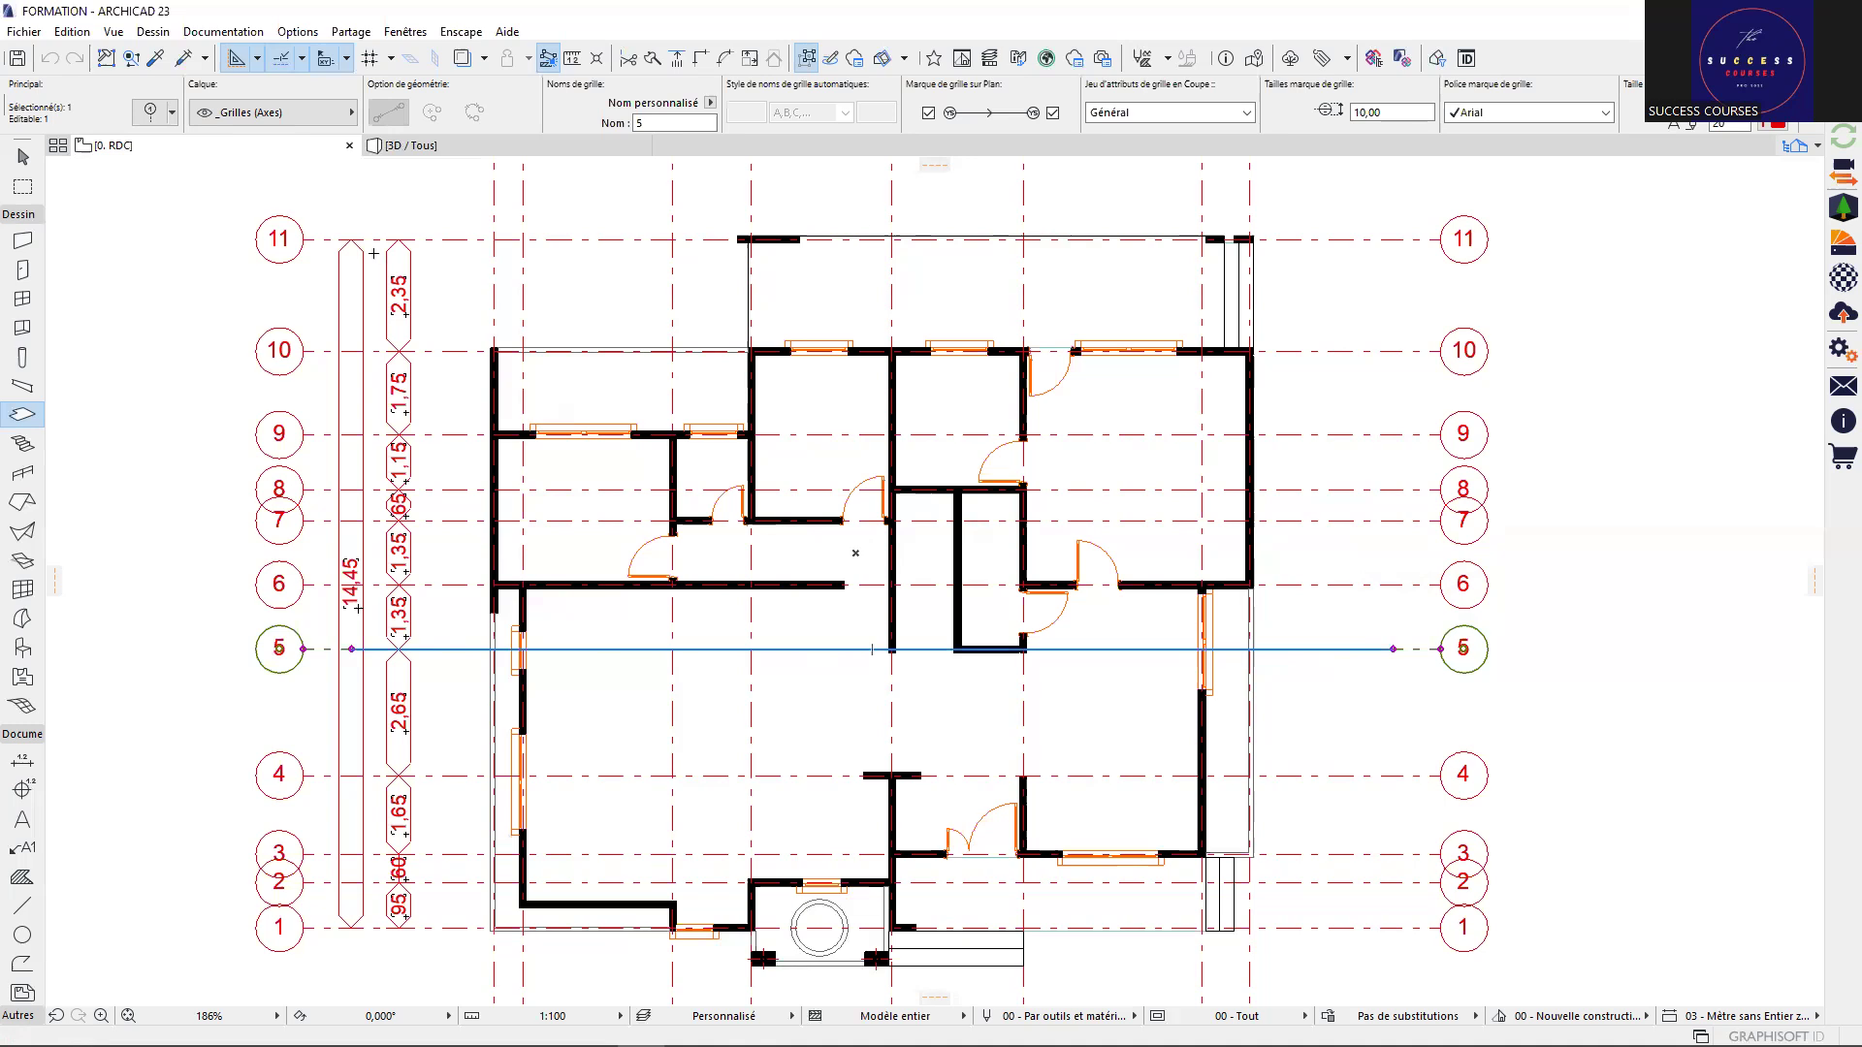
# Hide the _Grilles (Axes) layer in the layer settings and apply the change
pyautogui.hotkey('ctrl', 'l')
pyautogui.scroll(-2, 965, 592)
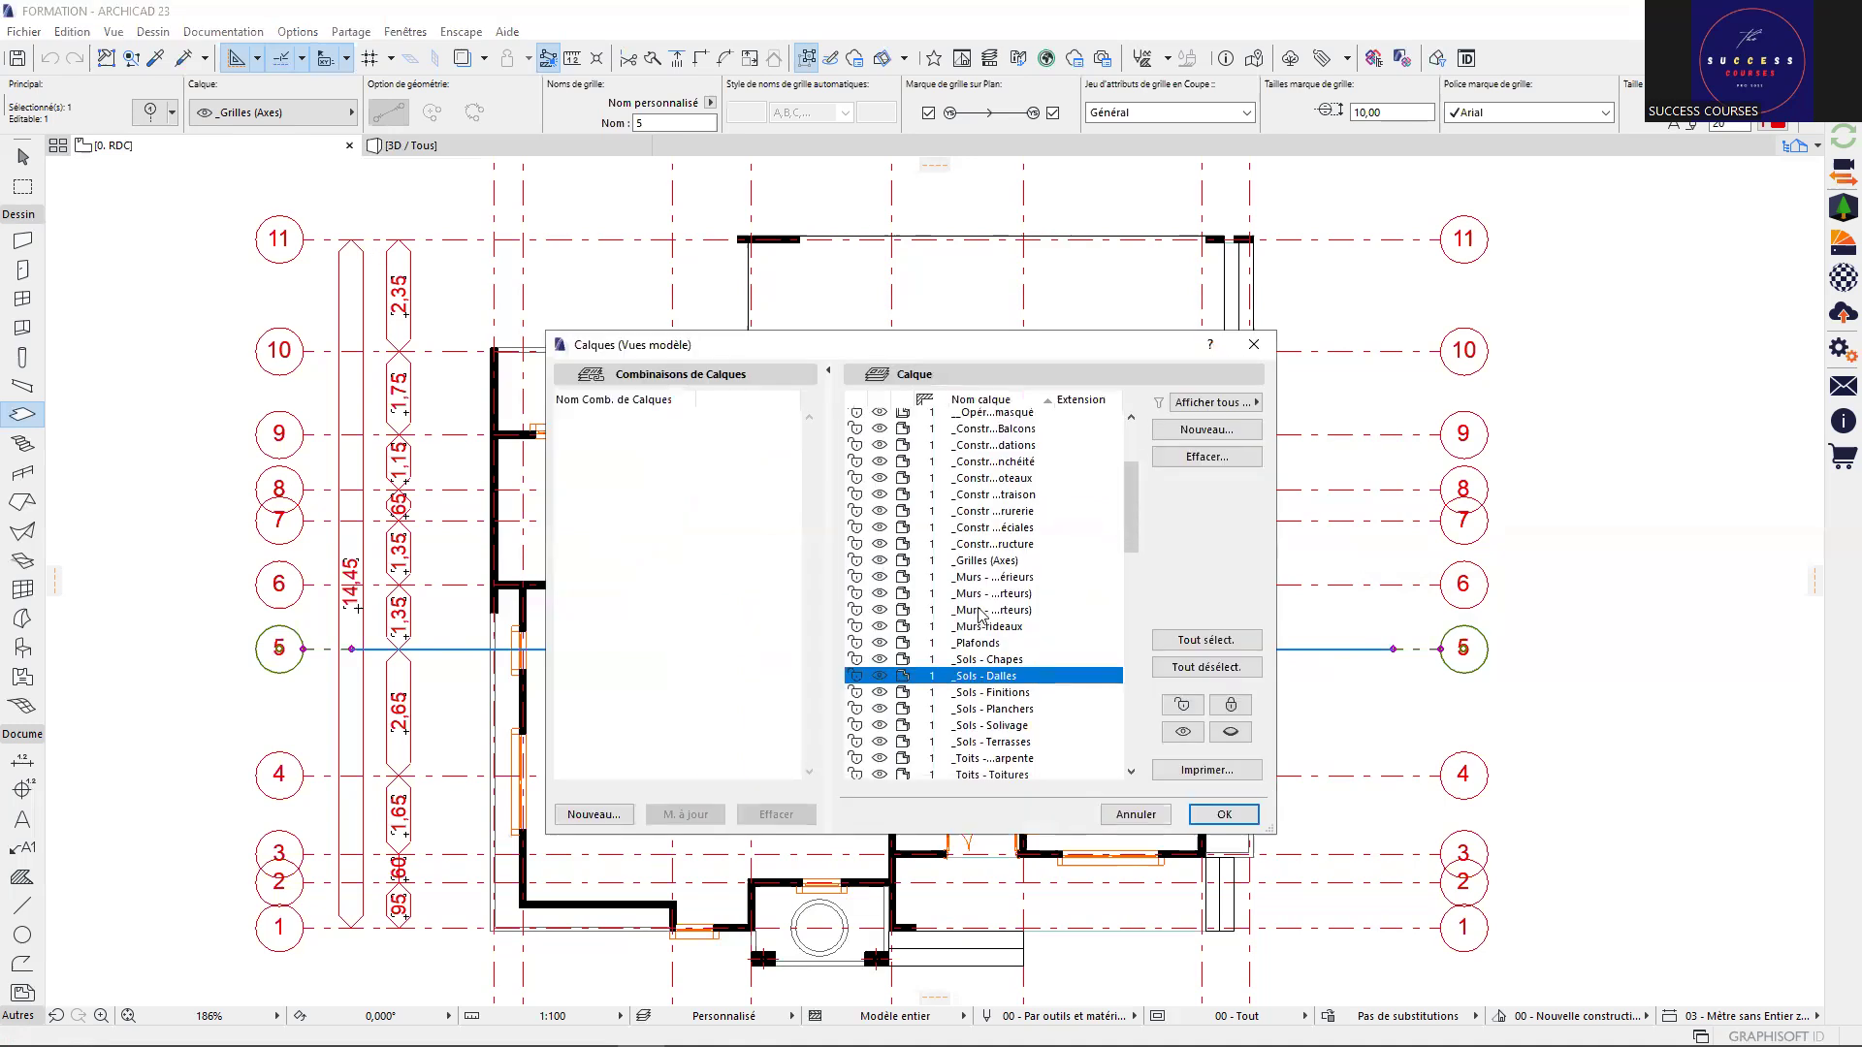
pyautogui.scroll(-3, 981, 614)
pyautogui.scroll(-3, 974, 592)
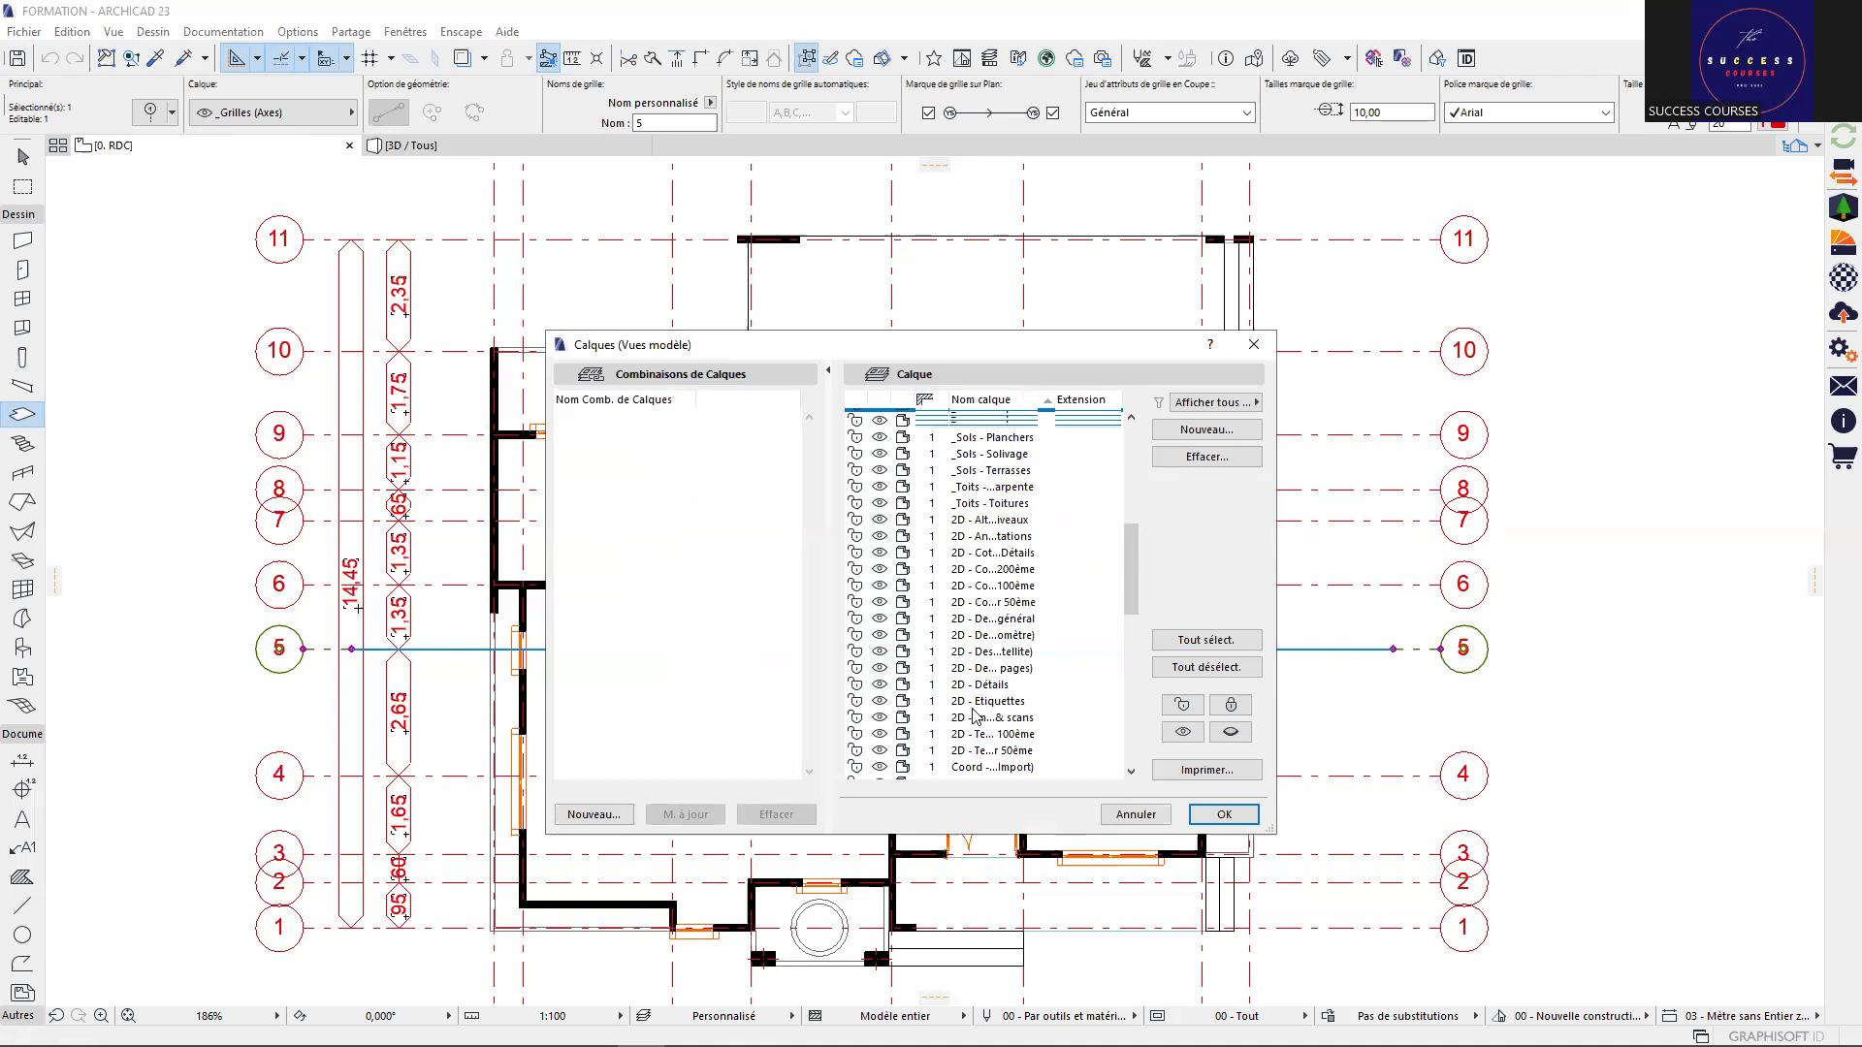
pyautogui.scroll(-1, 975, 715)
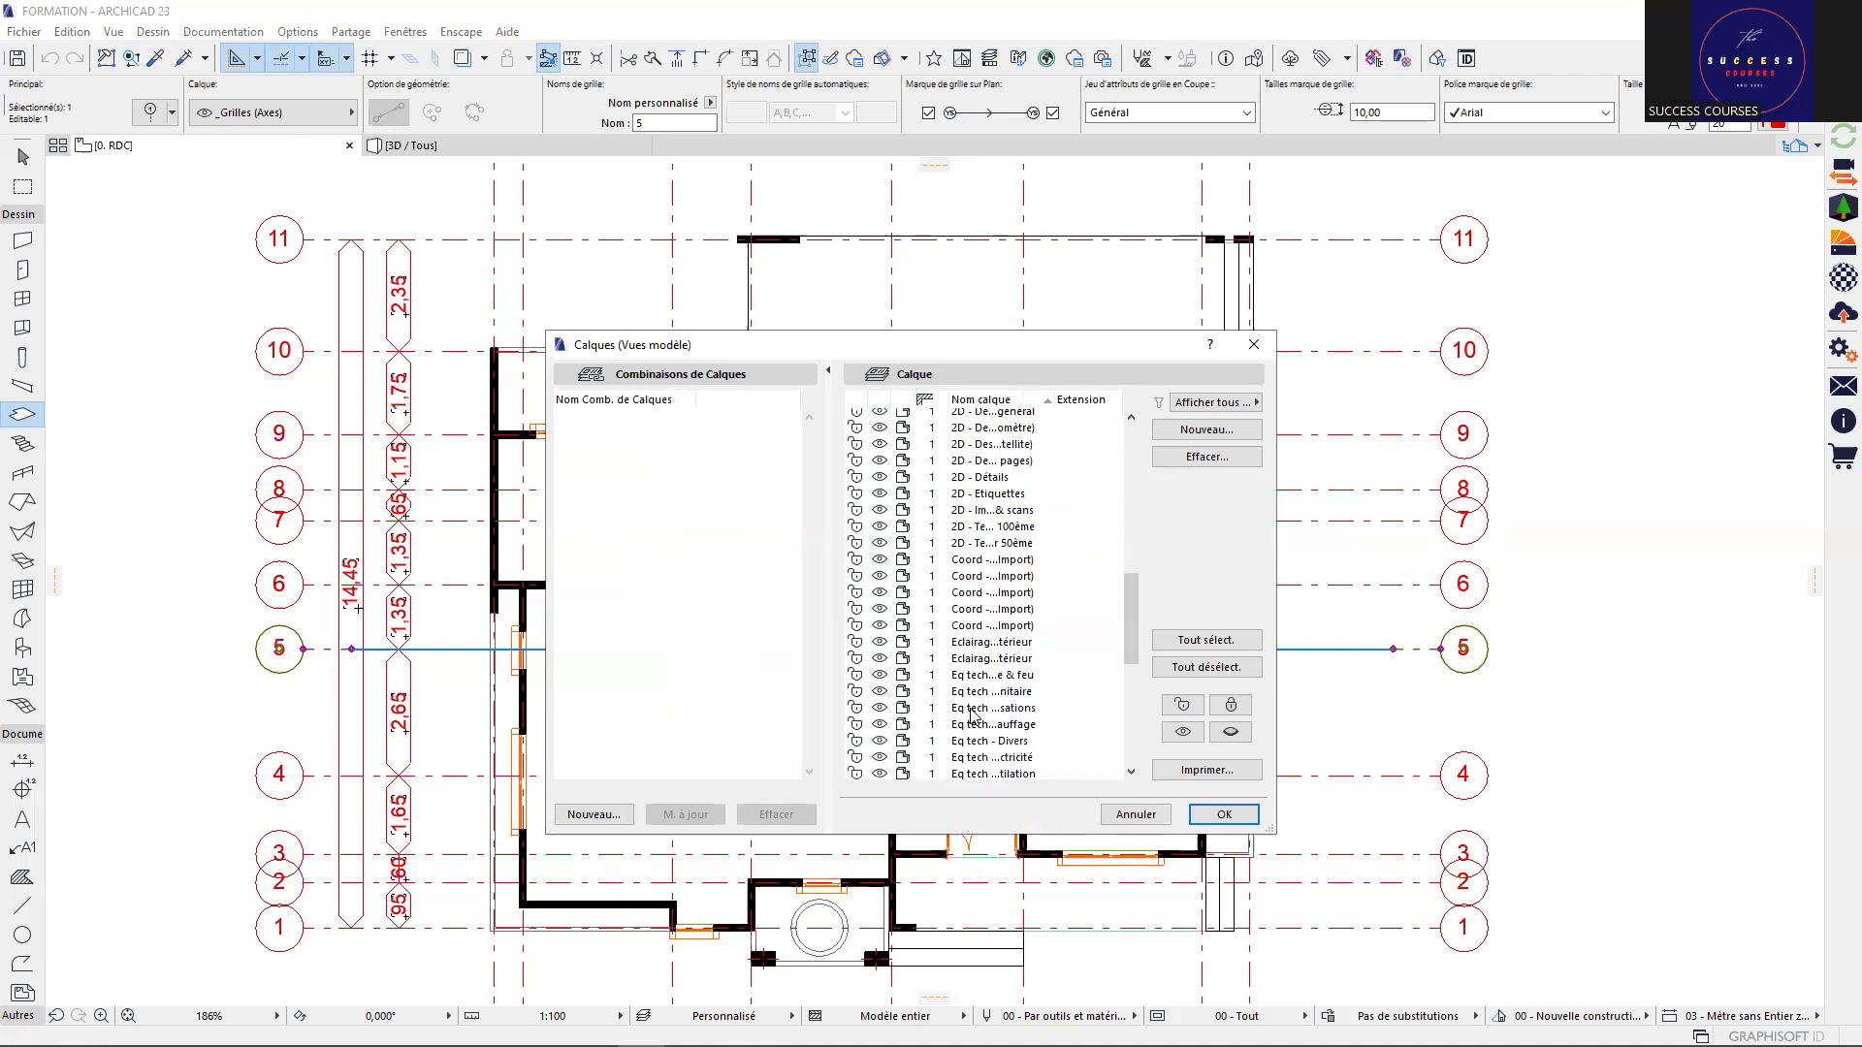
pyautogui.scroll(4, 972, 716)
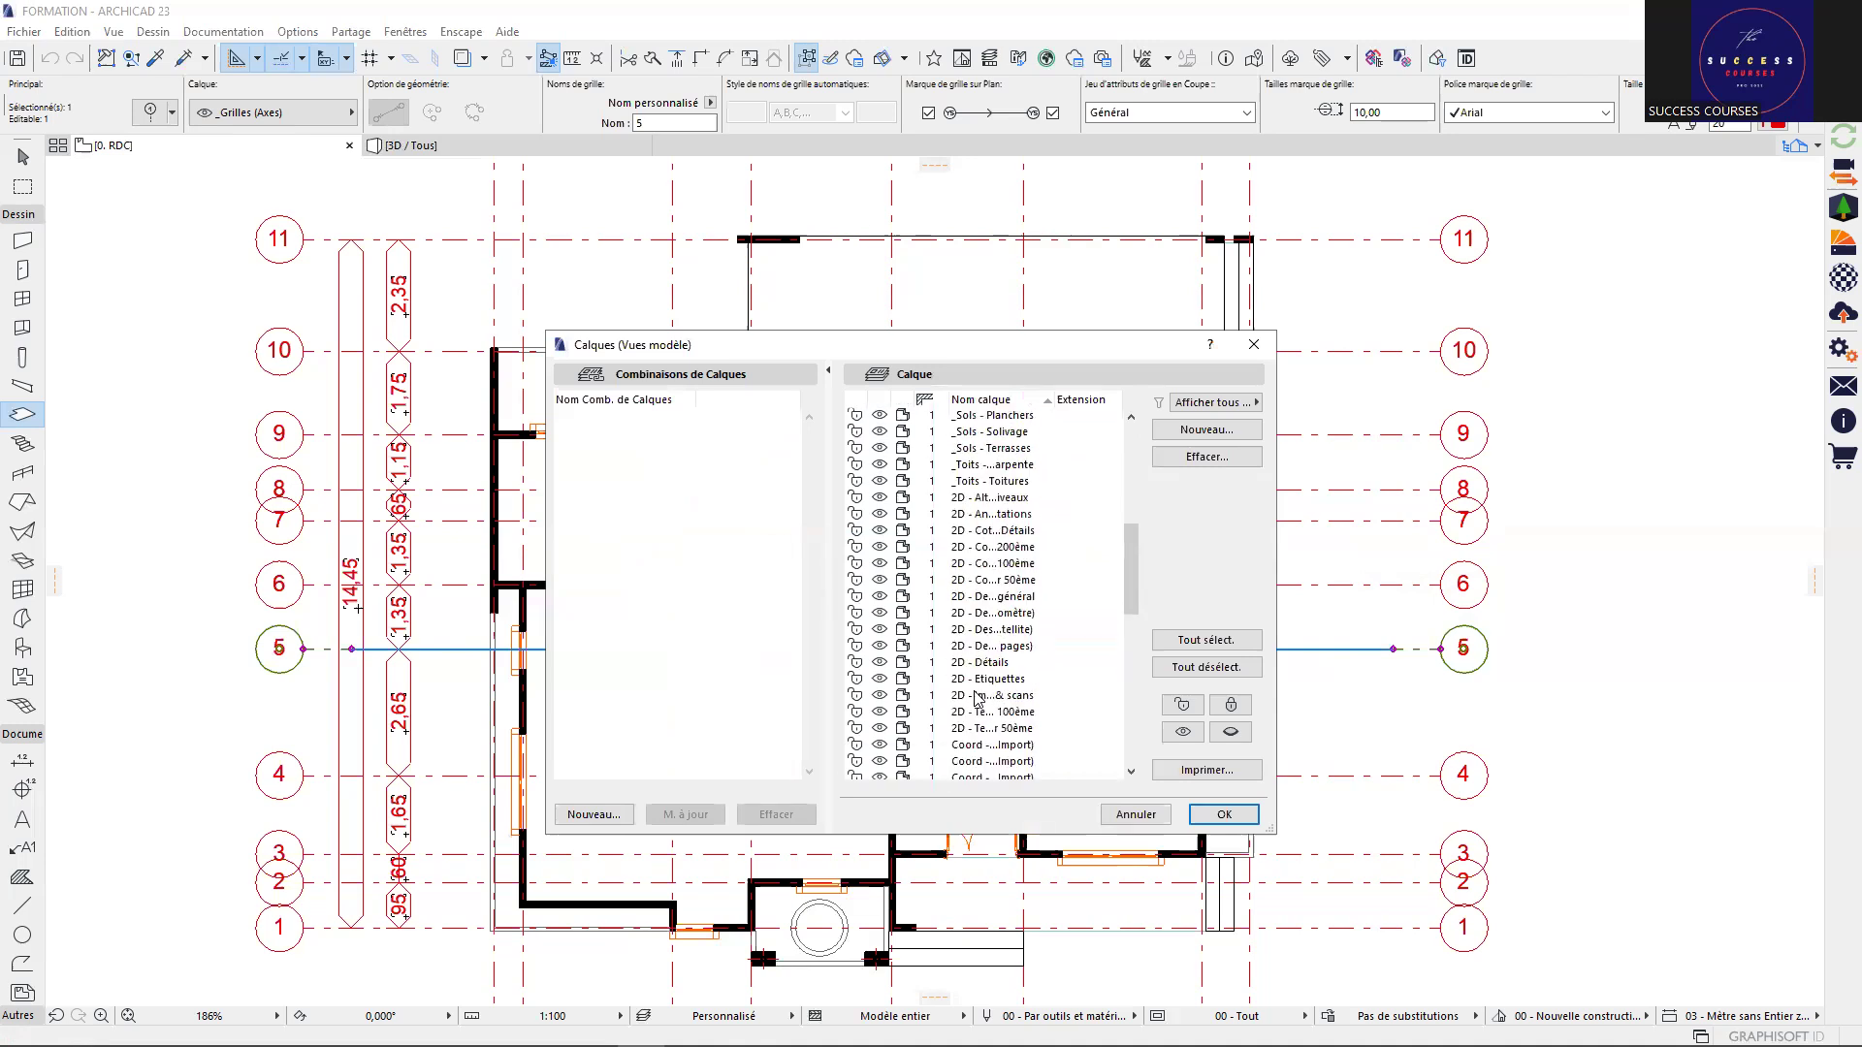
pyautogui.scroll(1, 977, 697)
pyautogui.scroll(7, 969, 684)
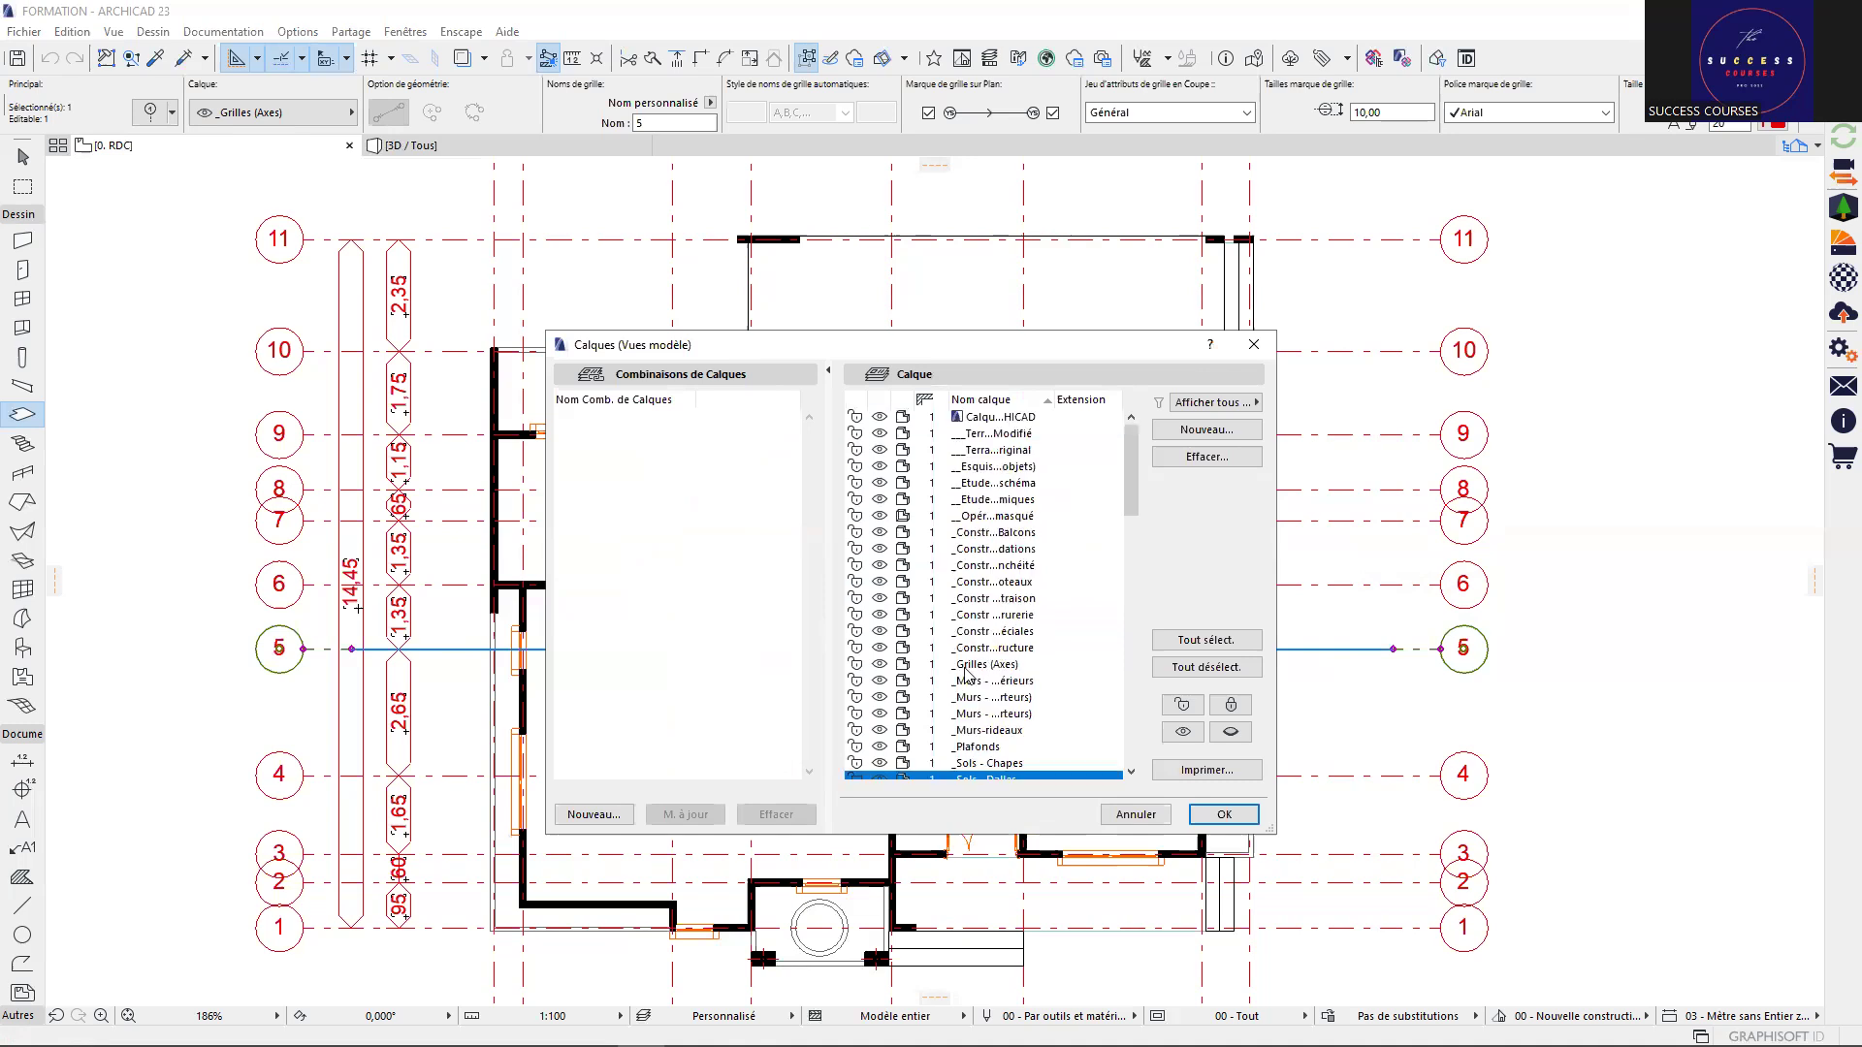
pyautogui.click(880, 666)
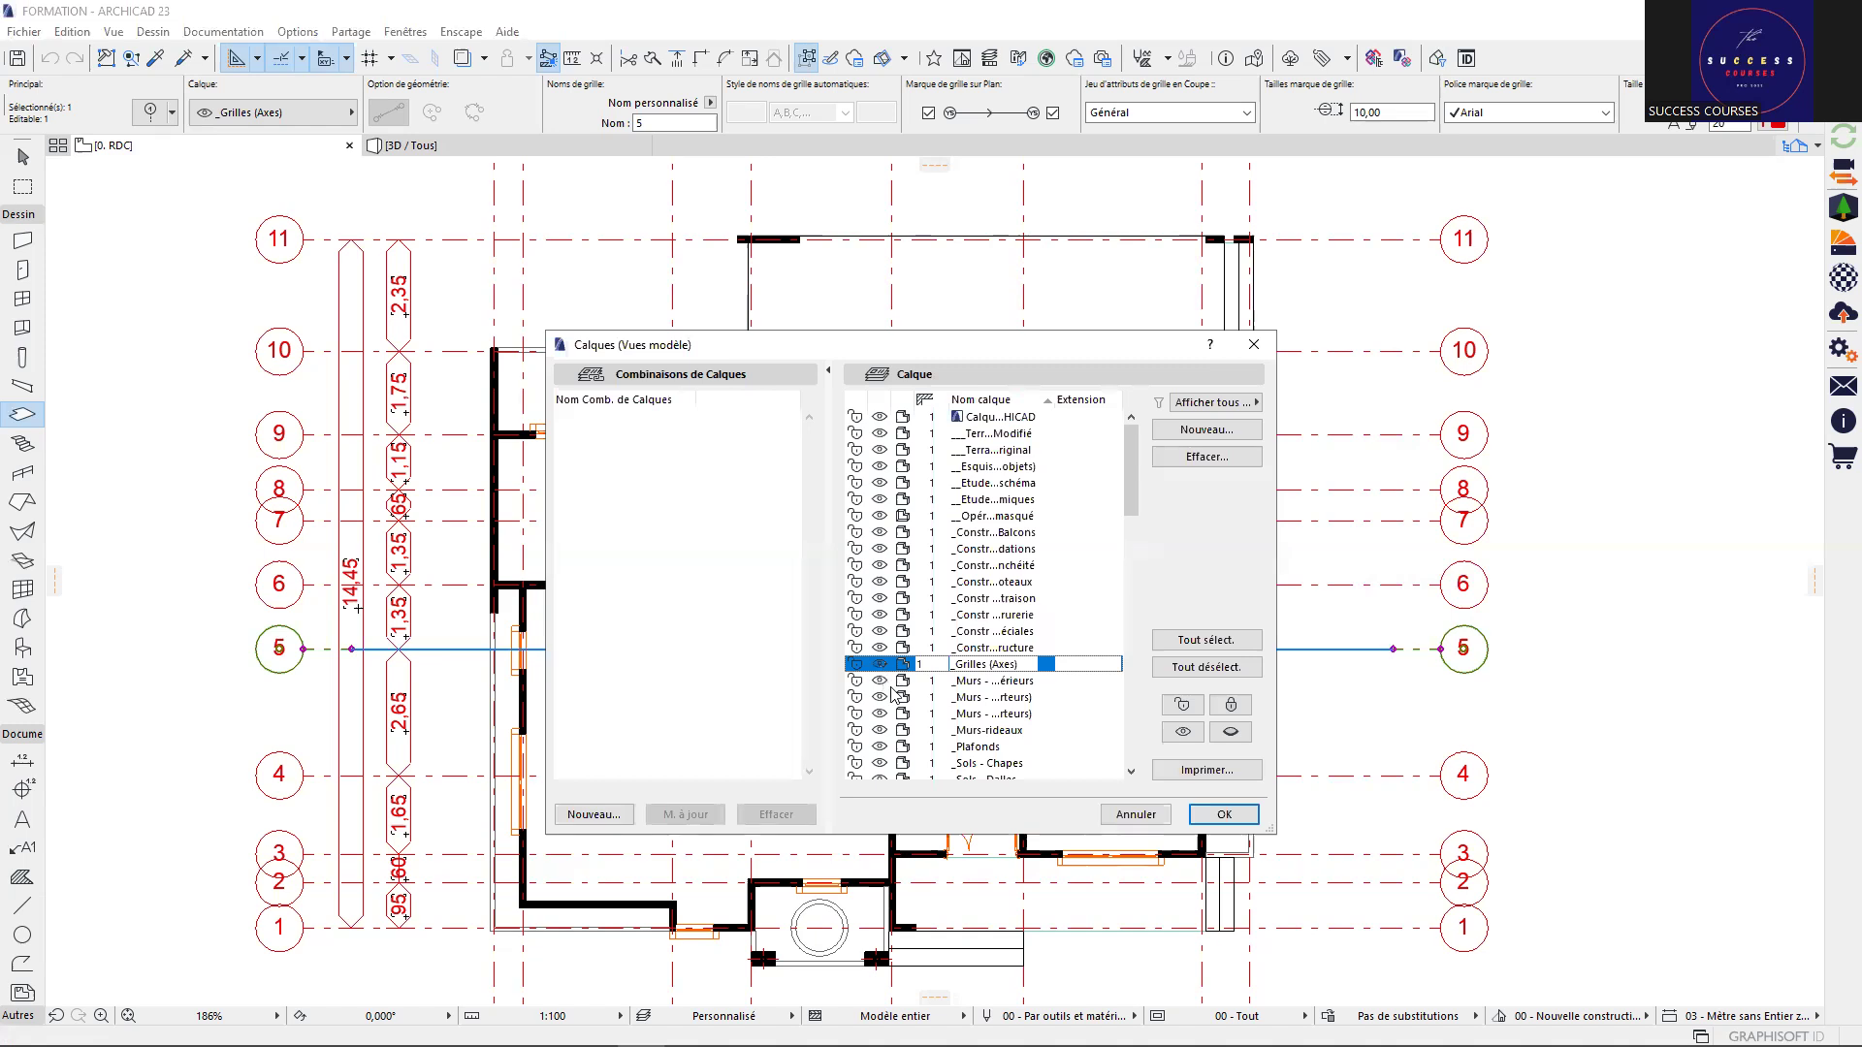
pyautogui.click(880, 666)
pyautogui.click(878, 666)
pyautogui.click(1228, 818)
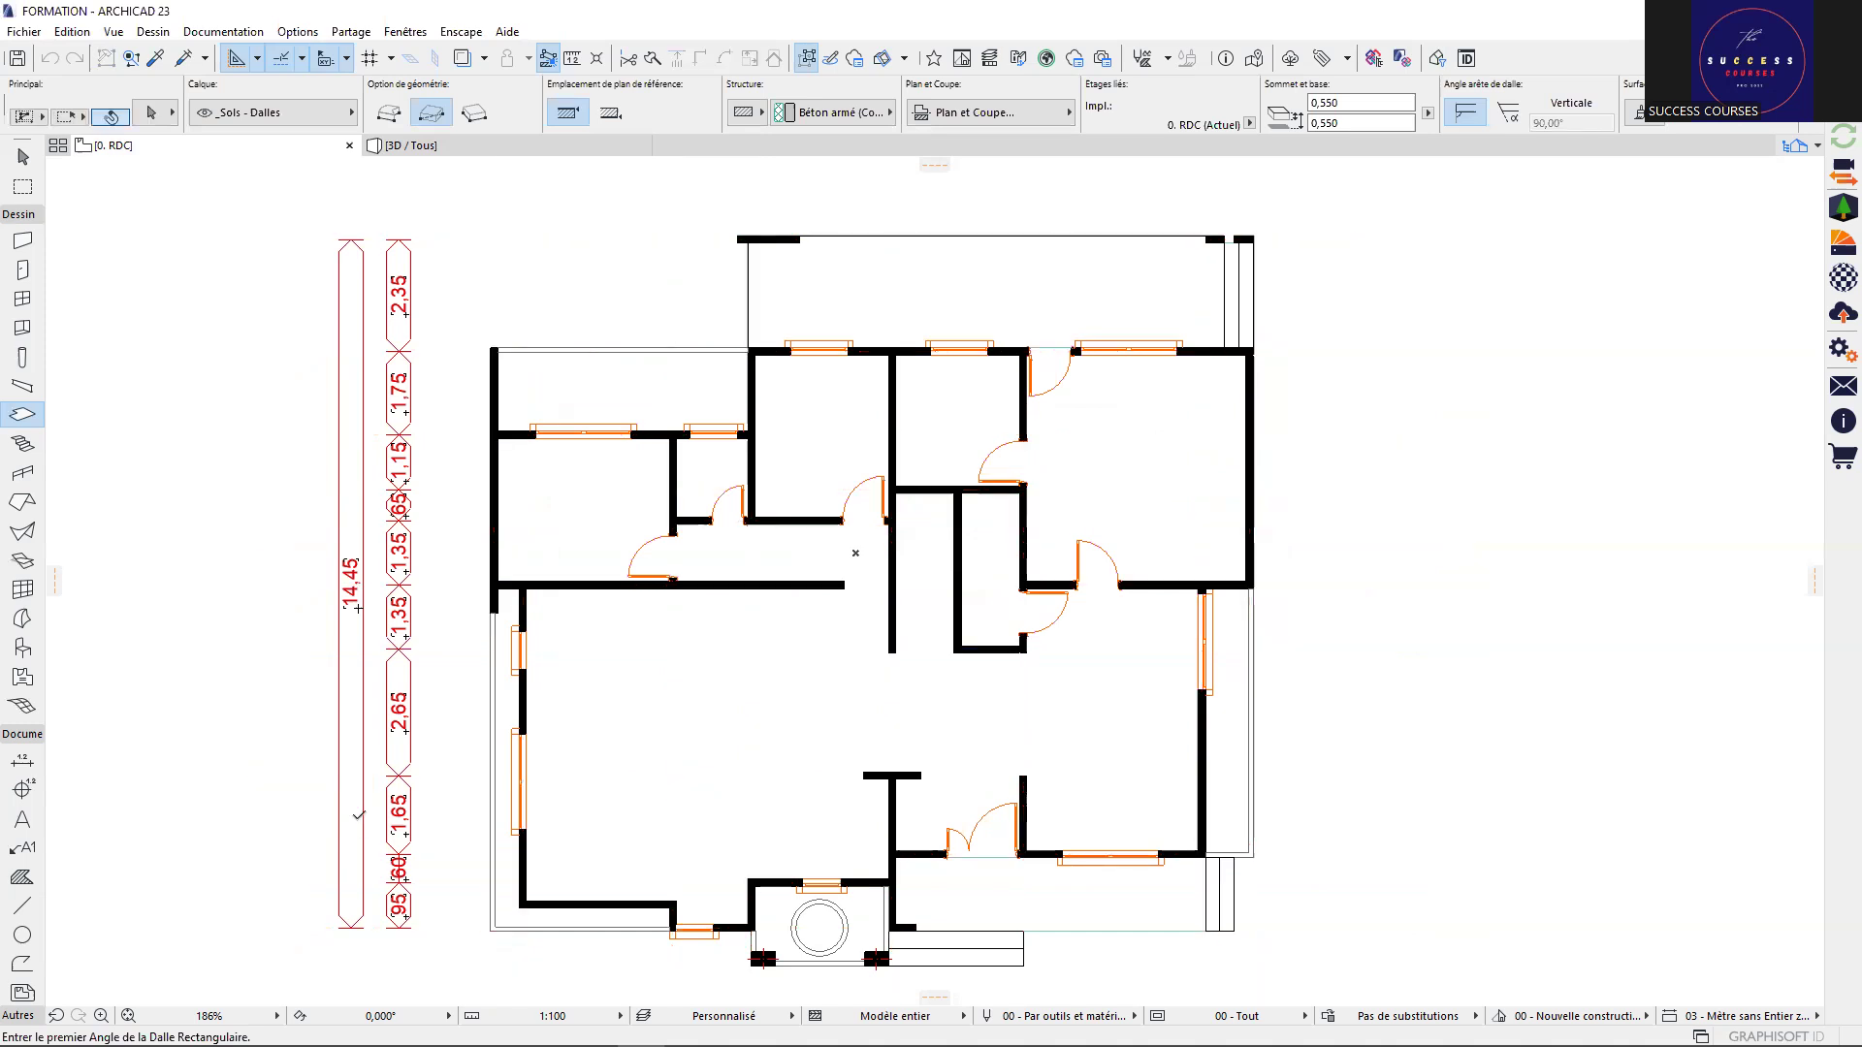
# Select the two vertical dimension chains beside the plan to identify their layer
pyautogui.click(358, 820)
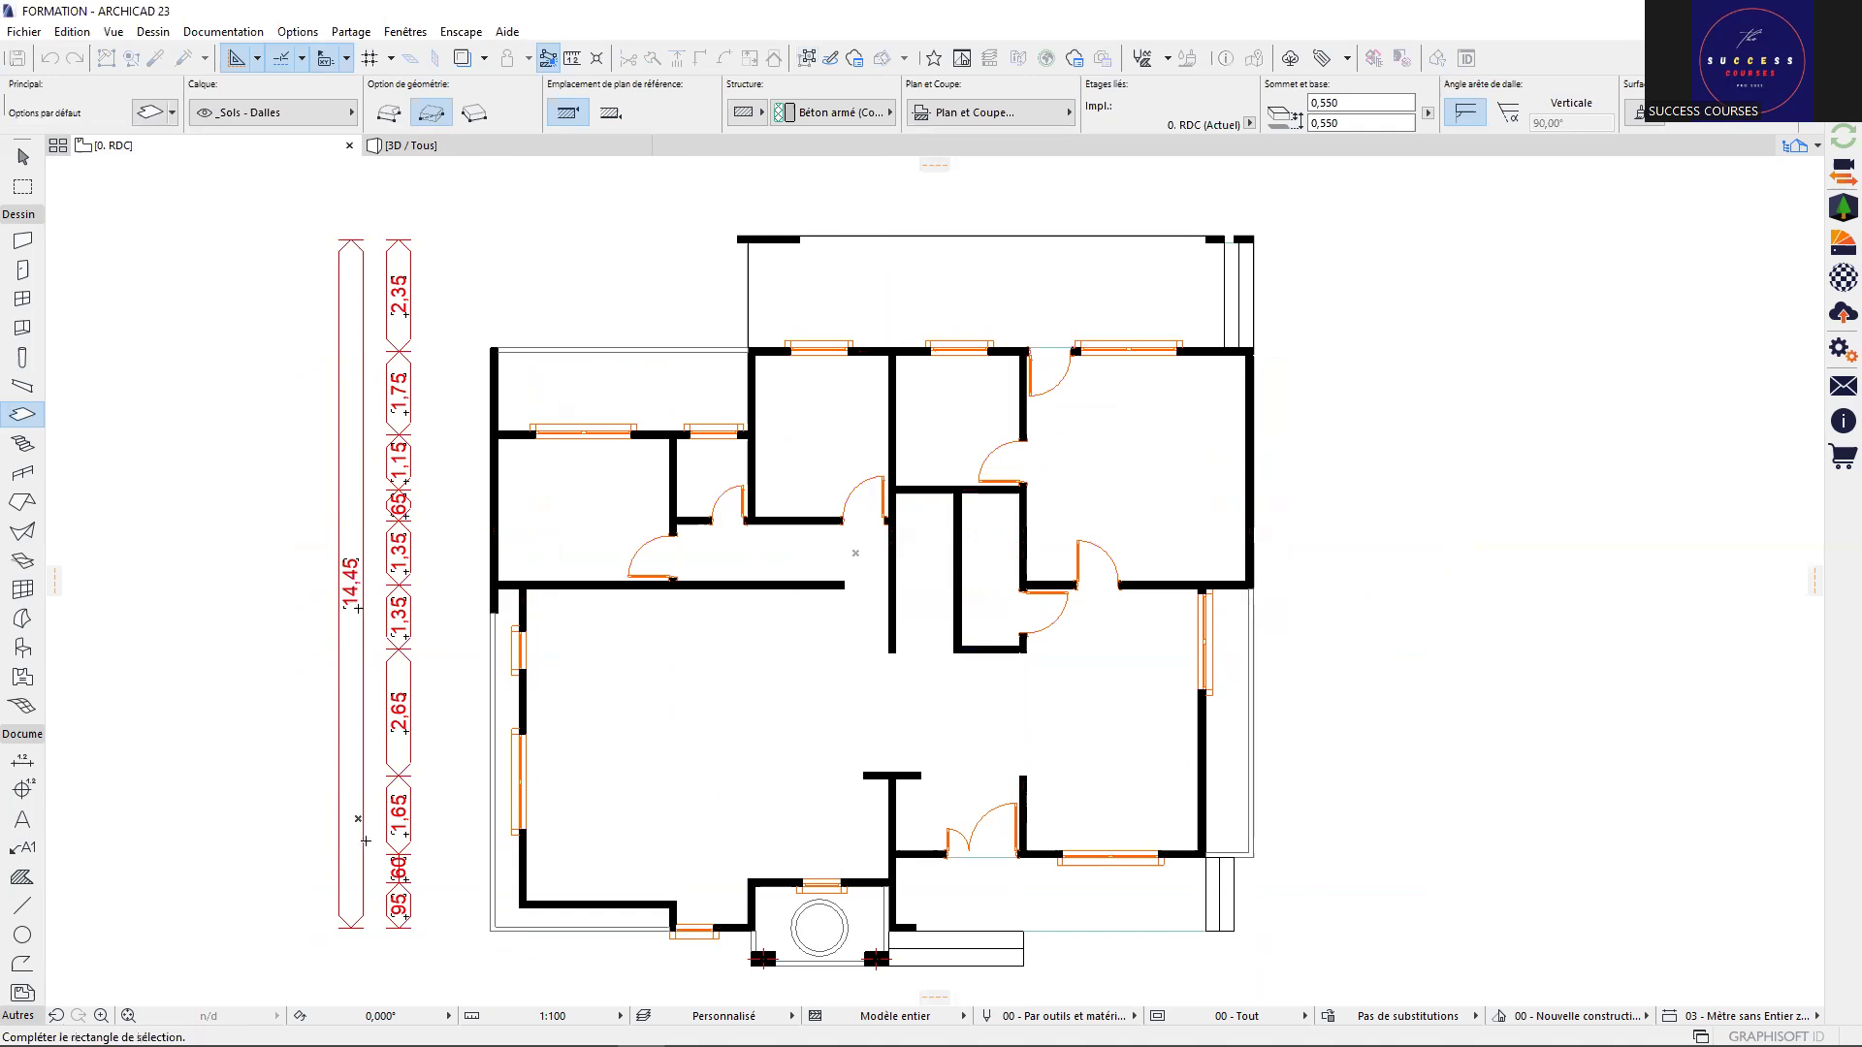
pyautogui.press('Escape')
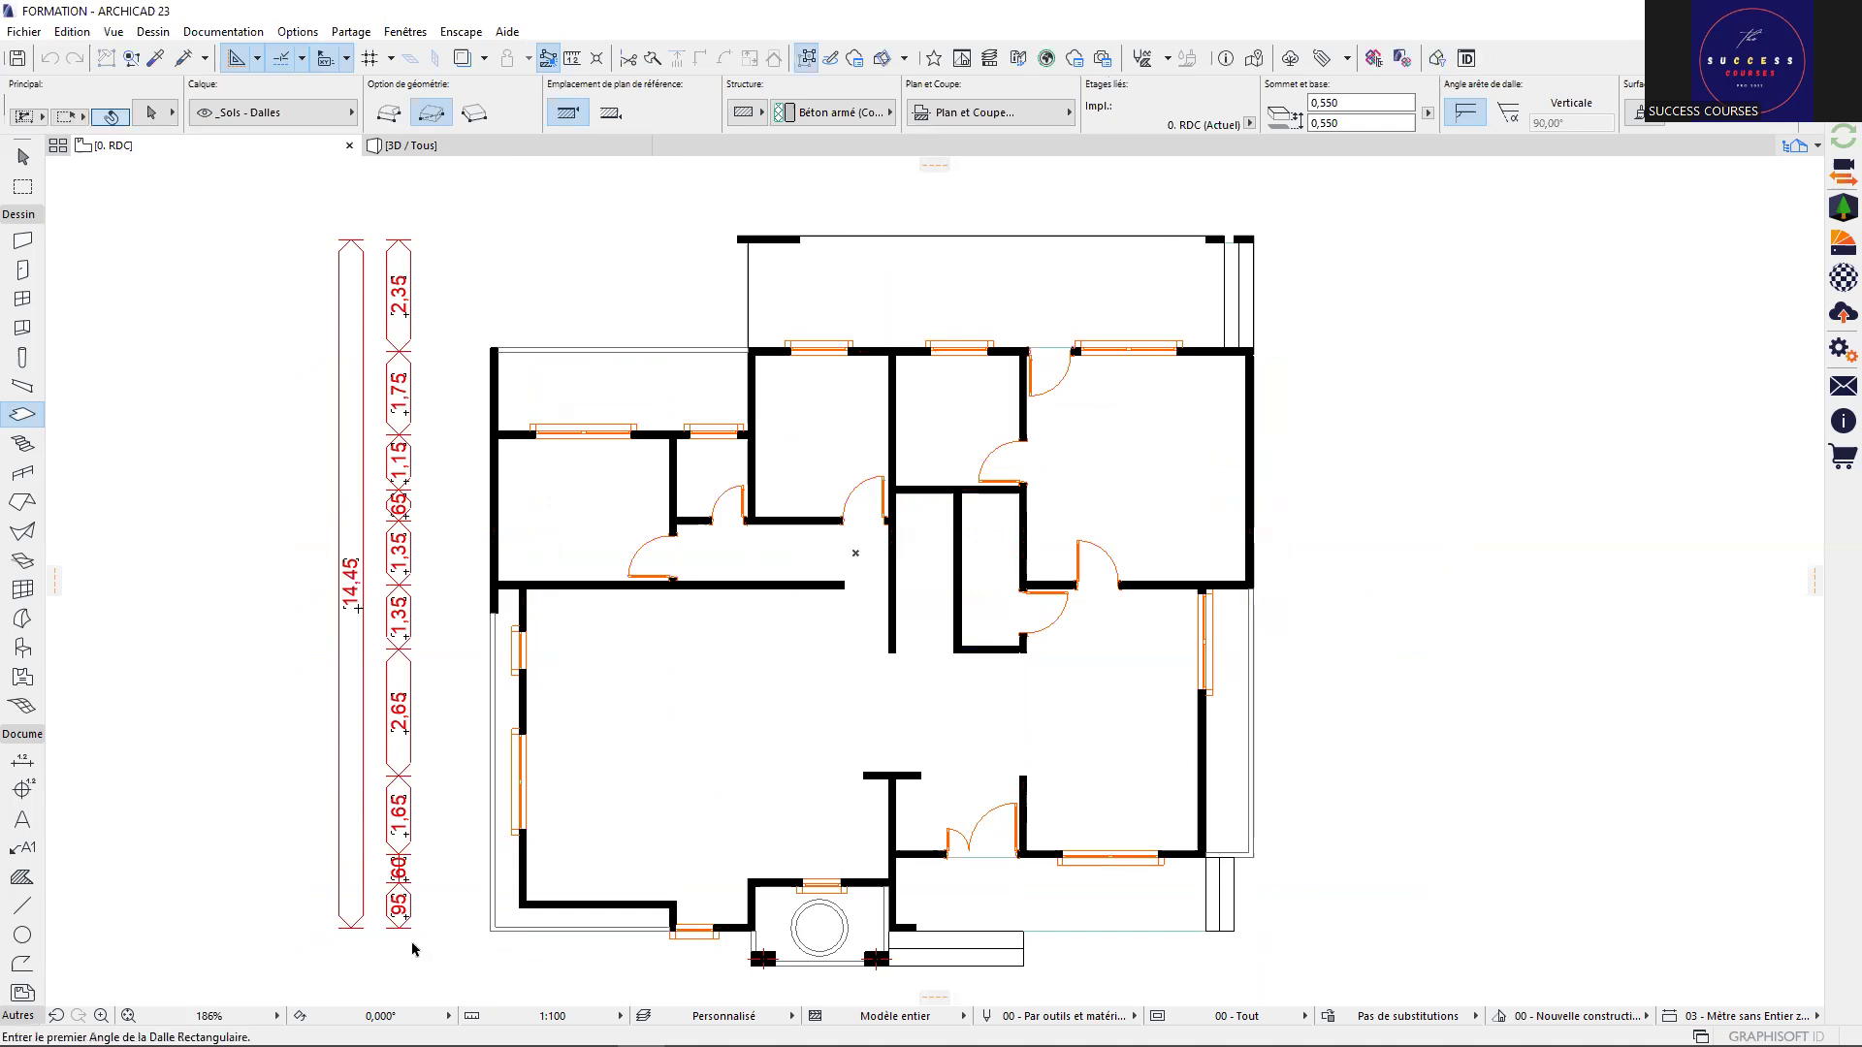
pyautogui.keyDown('shift'); pyautogui.moveTo(270, 803); pyautogui.dragTo(398, 932); pyautogui.keyUp('shift')
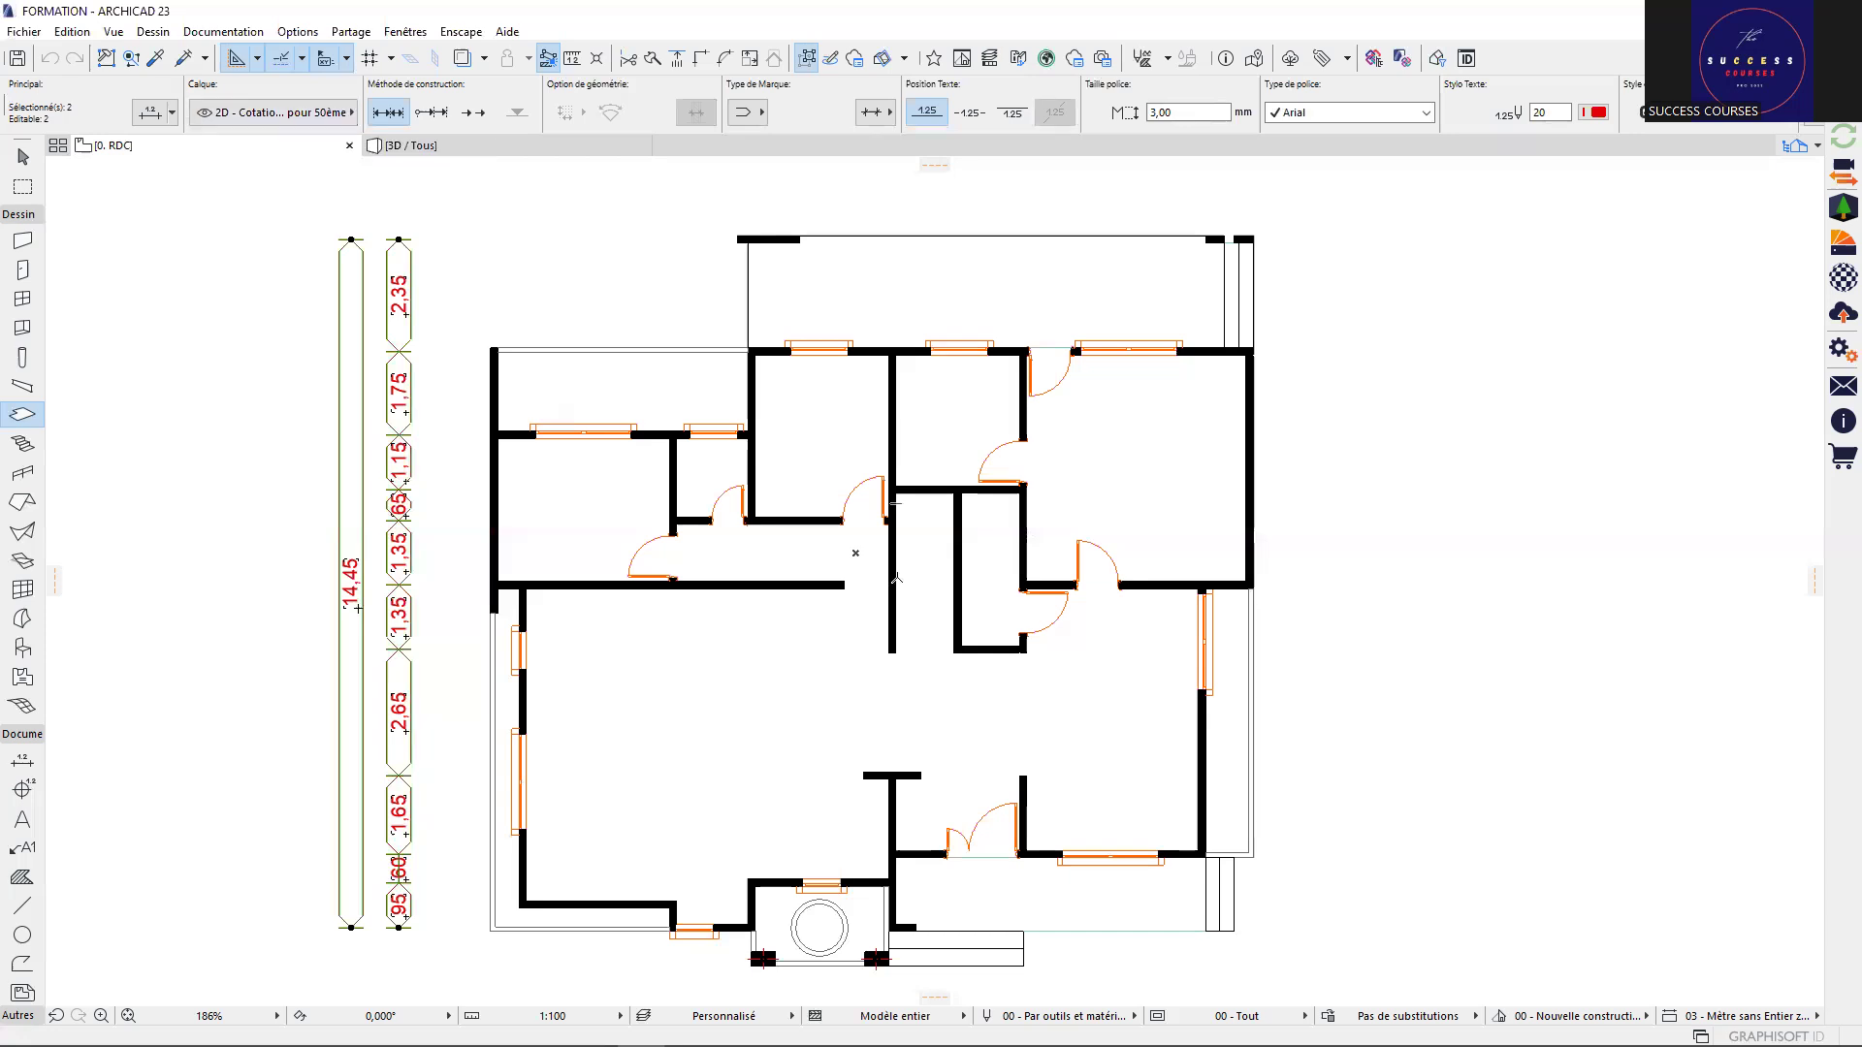
# Hide the 2D - Cotations pour 50ème layer in the layer settings and apply the change
pyautogui.hotkey('ctrl', 'l')
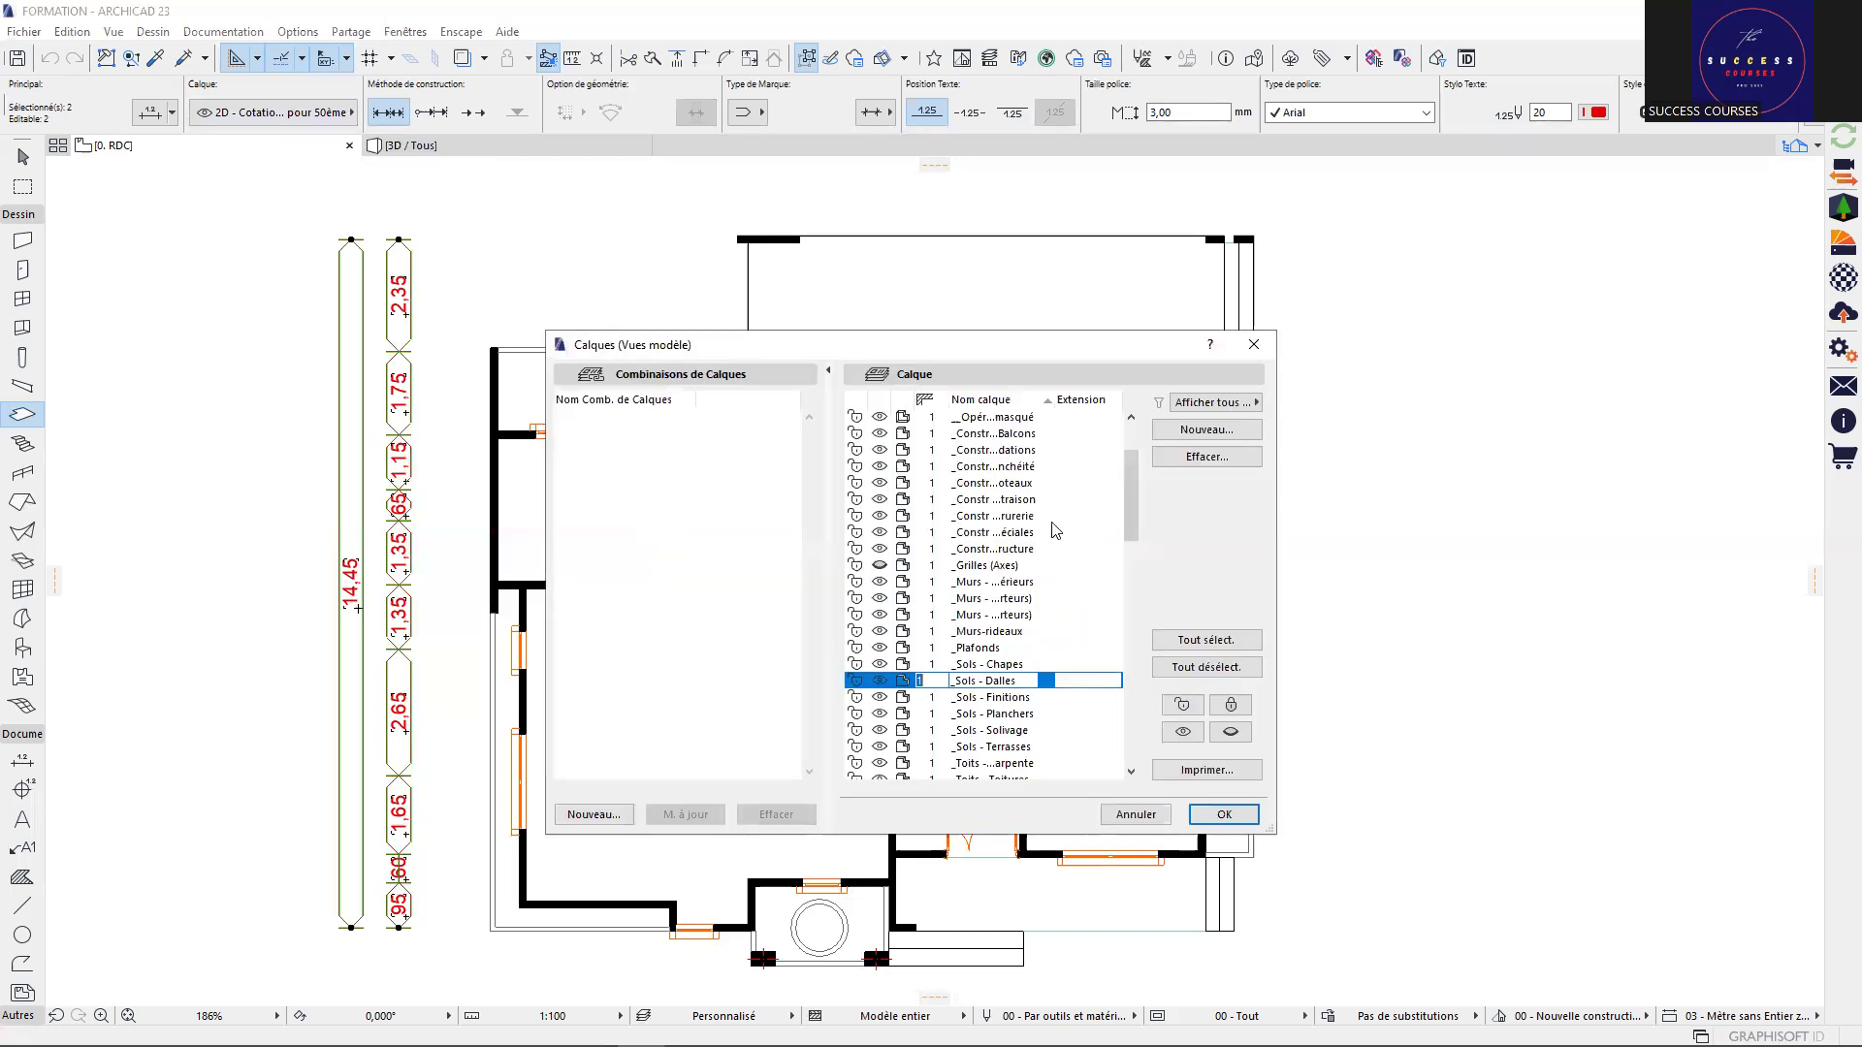
pyautogui.scroll(3, 1055, 529)
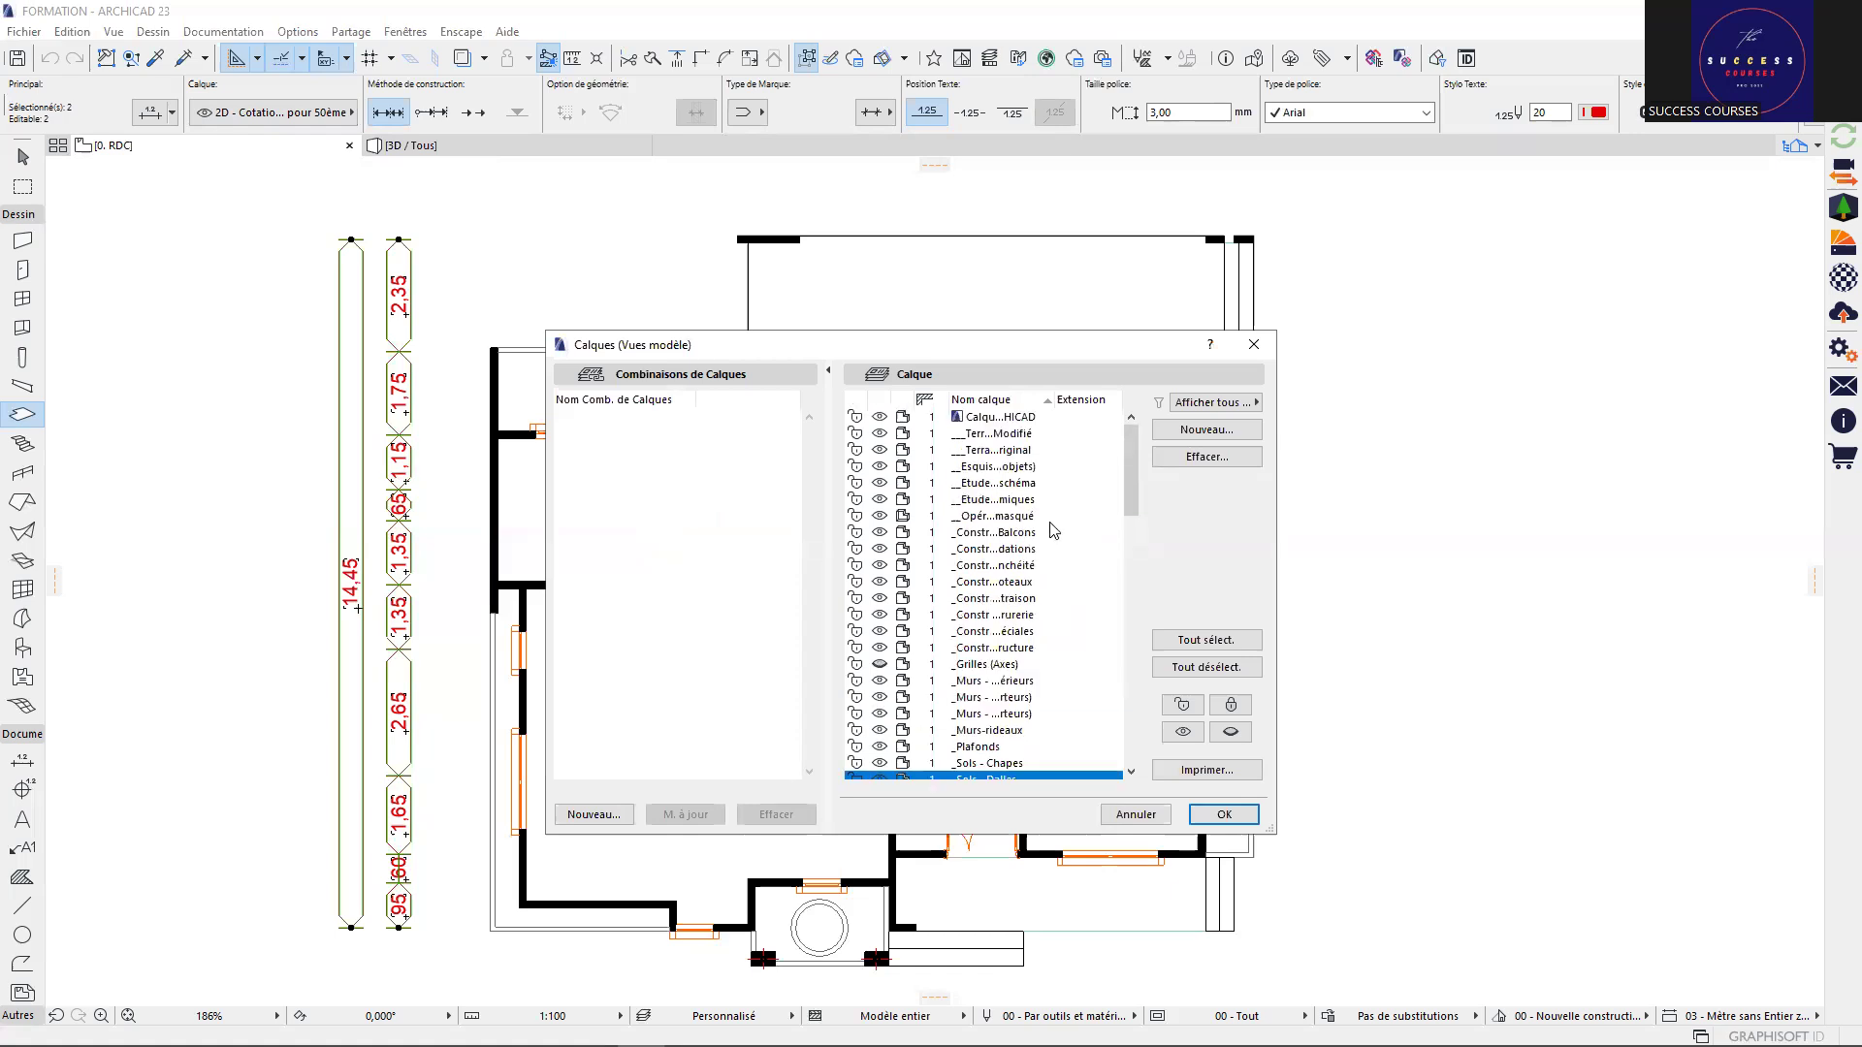
pyautogui.scroll(-2, 1053, 534)
pyautogui.scroll(-4, 1046, 636)
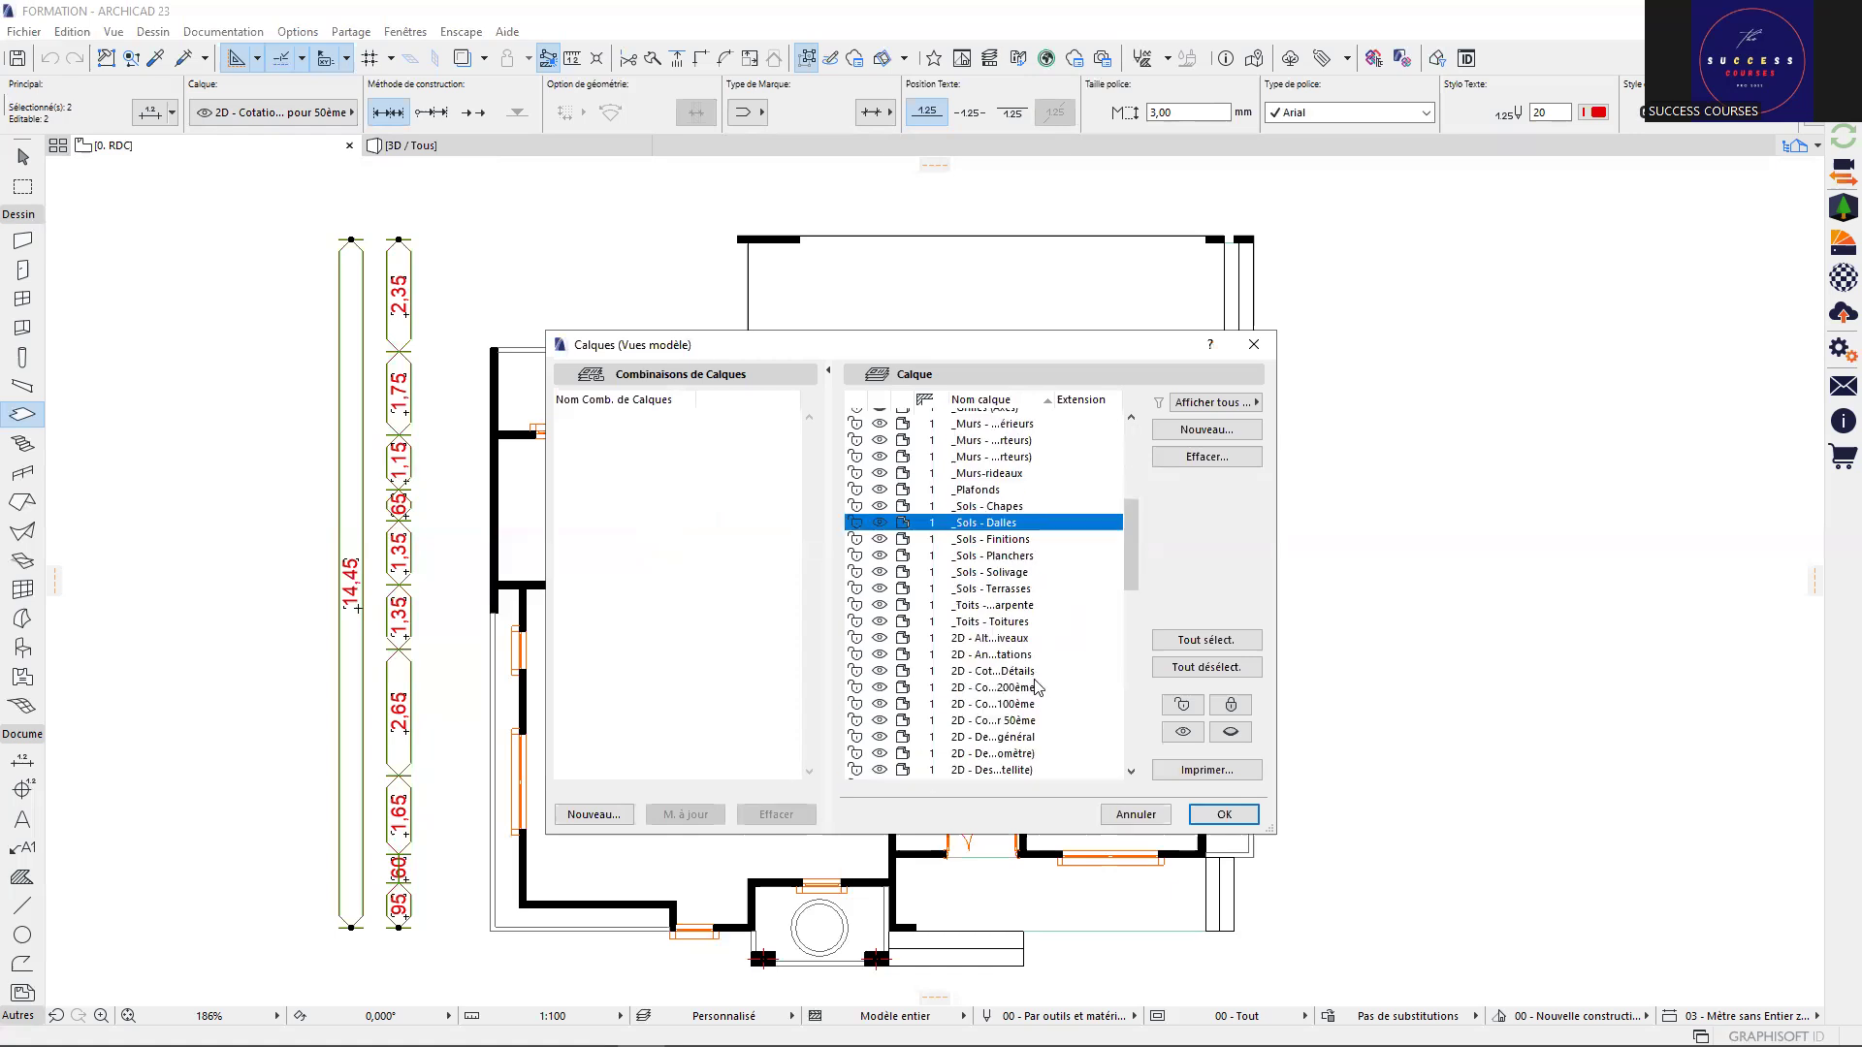
pyautogui.scroll(-1, 878, 635)
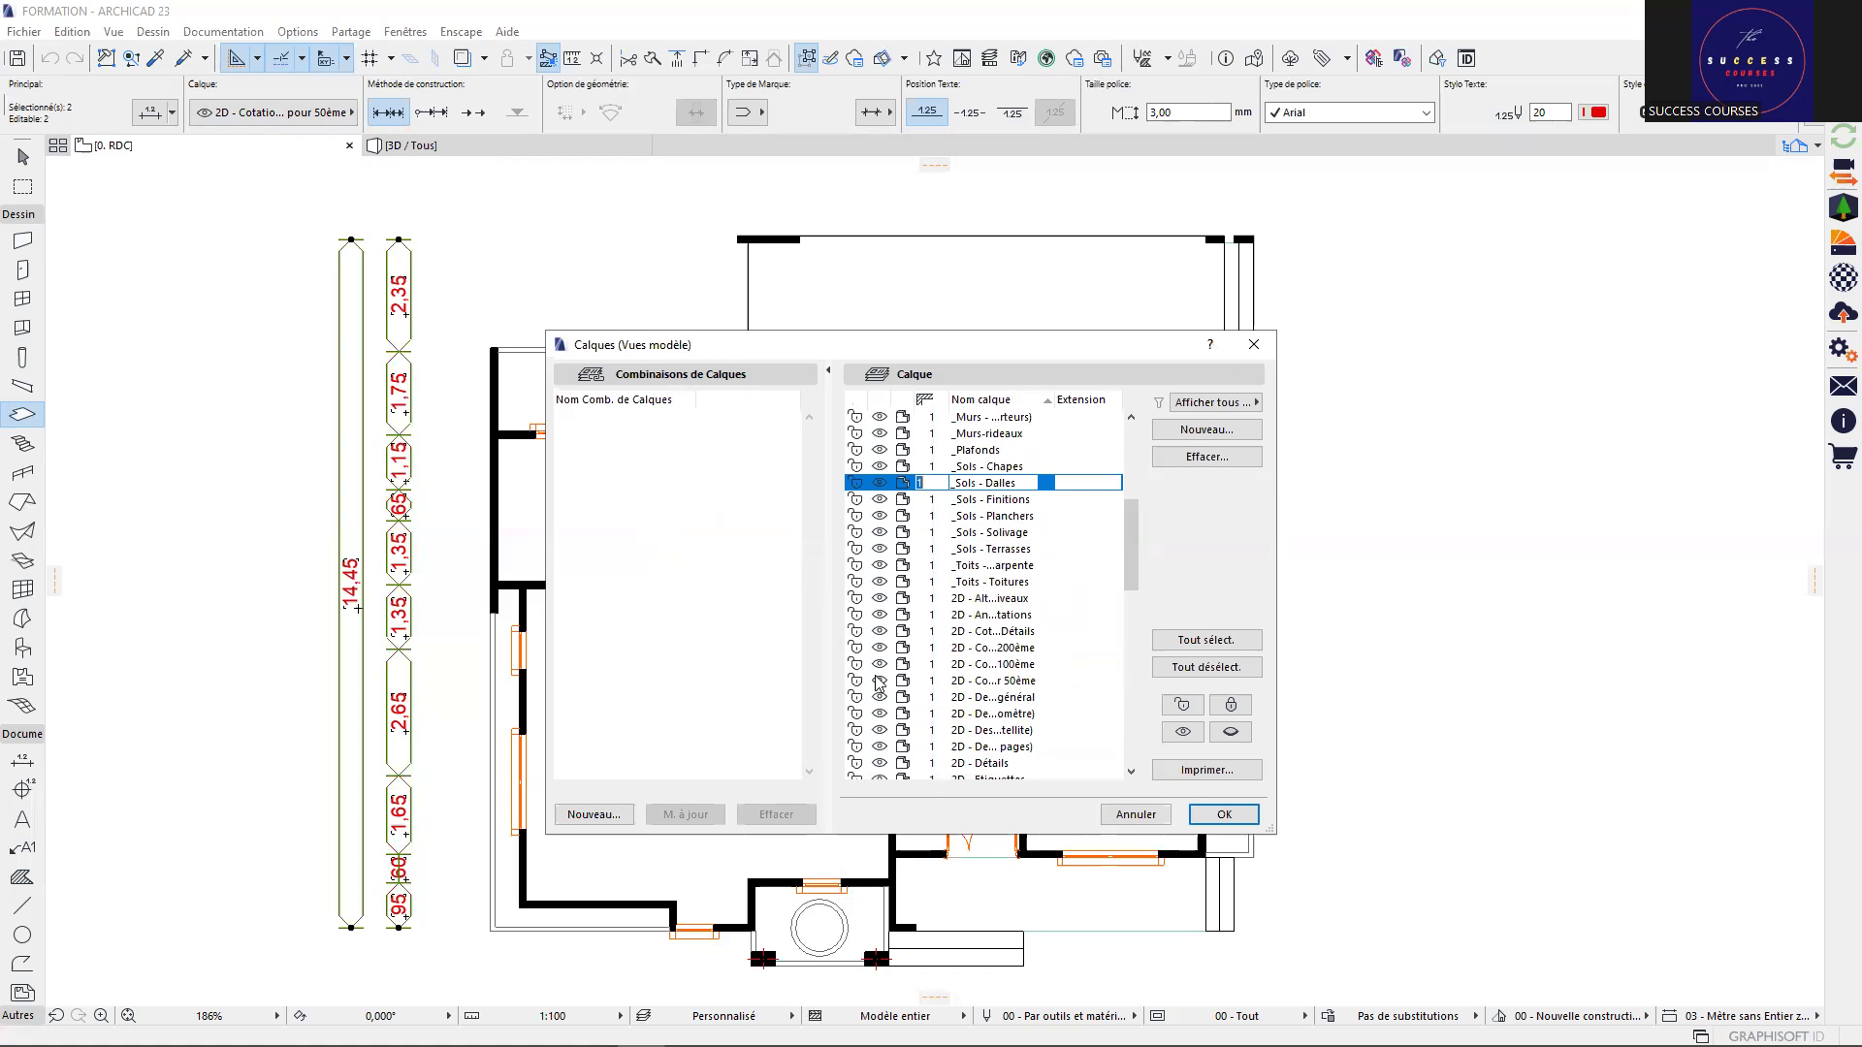
pyautogui.click(1224, 814)
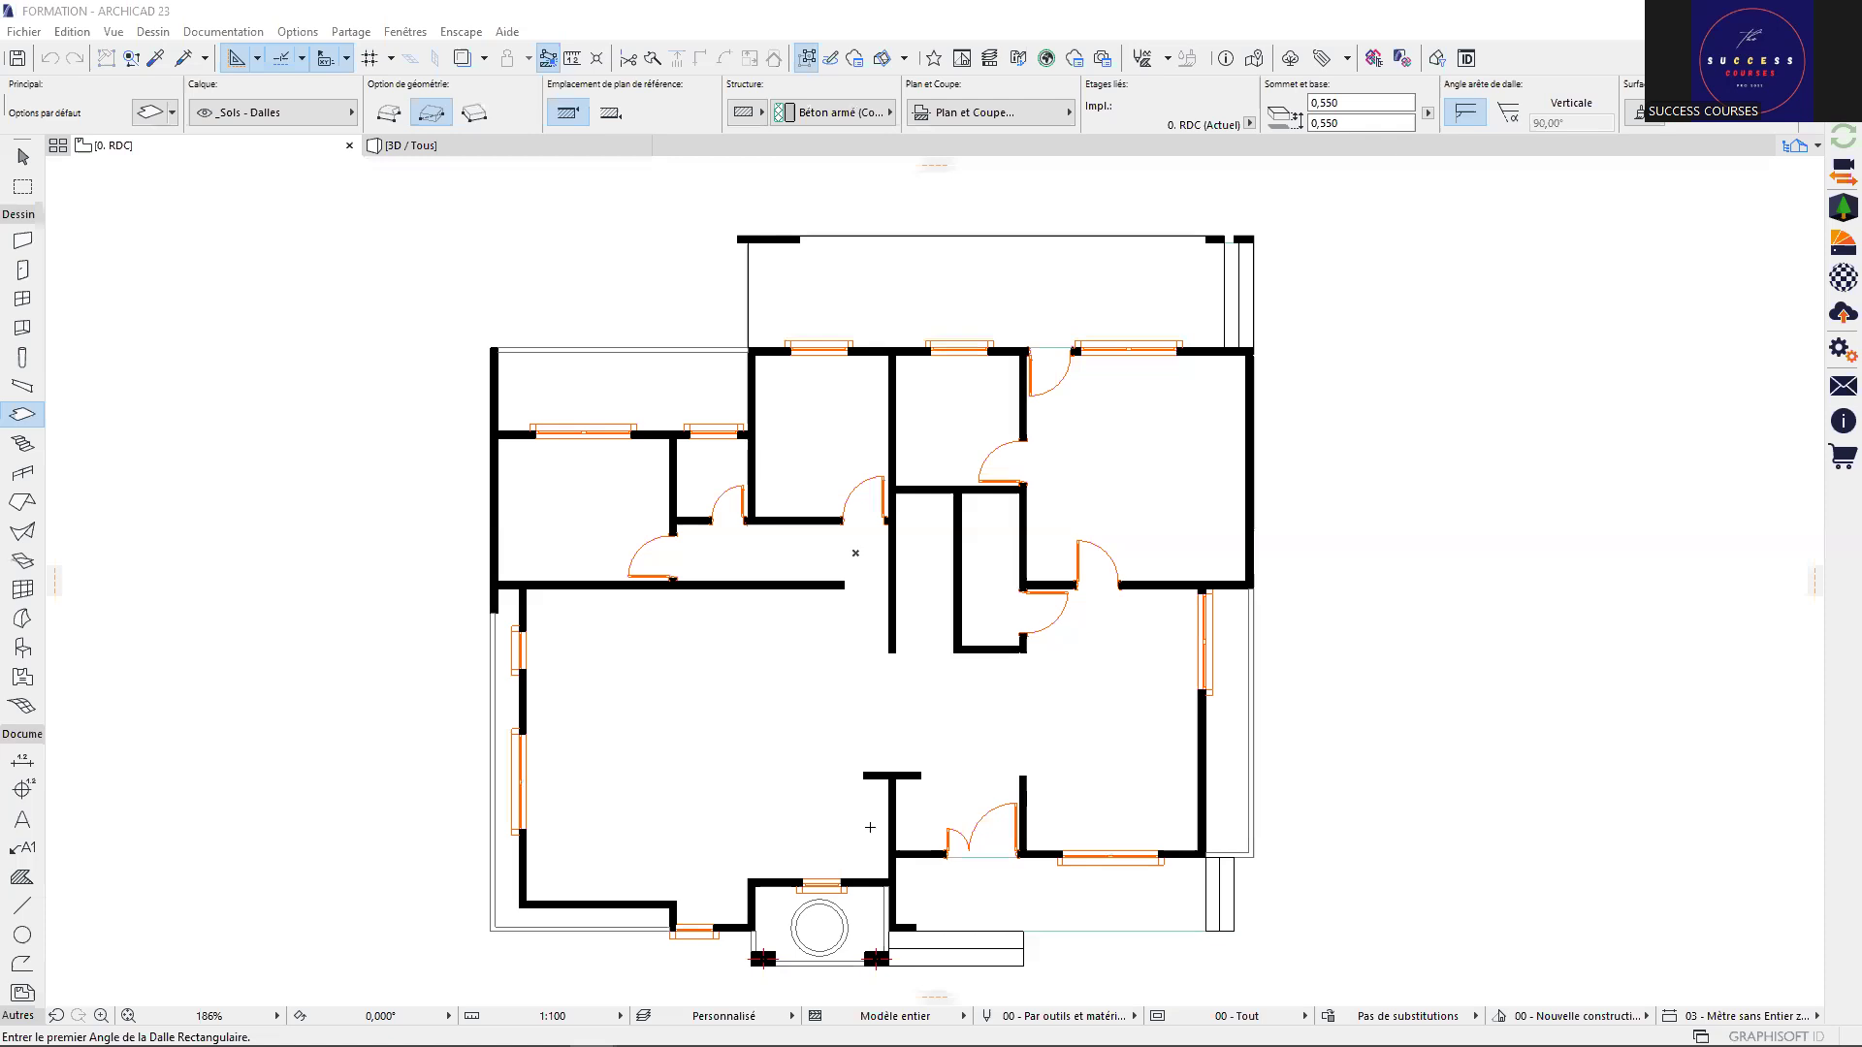
# Create a new layer named ____A-ELEMENTS 3D A CACHER EN 2D in the layer settings
pyautogui.moveTo(847, 854); pyautogui.dragTo(835, 815, button='middle')
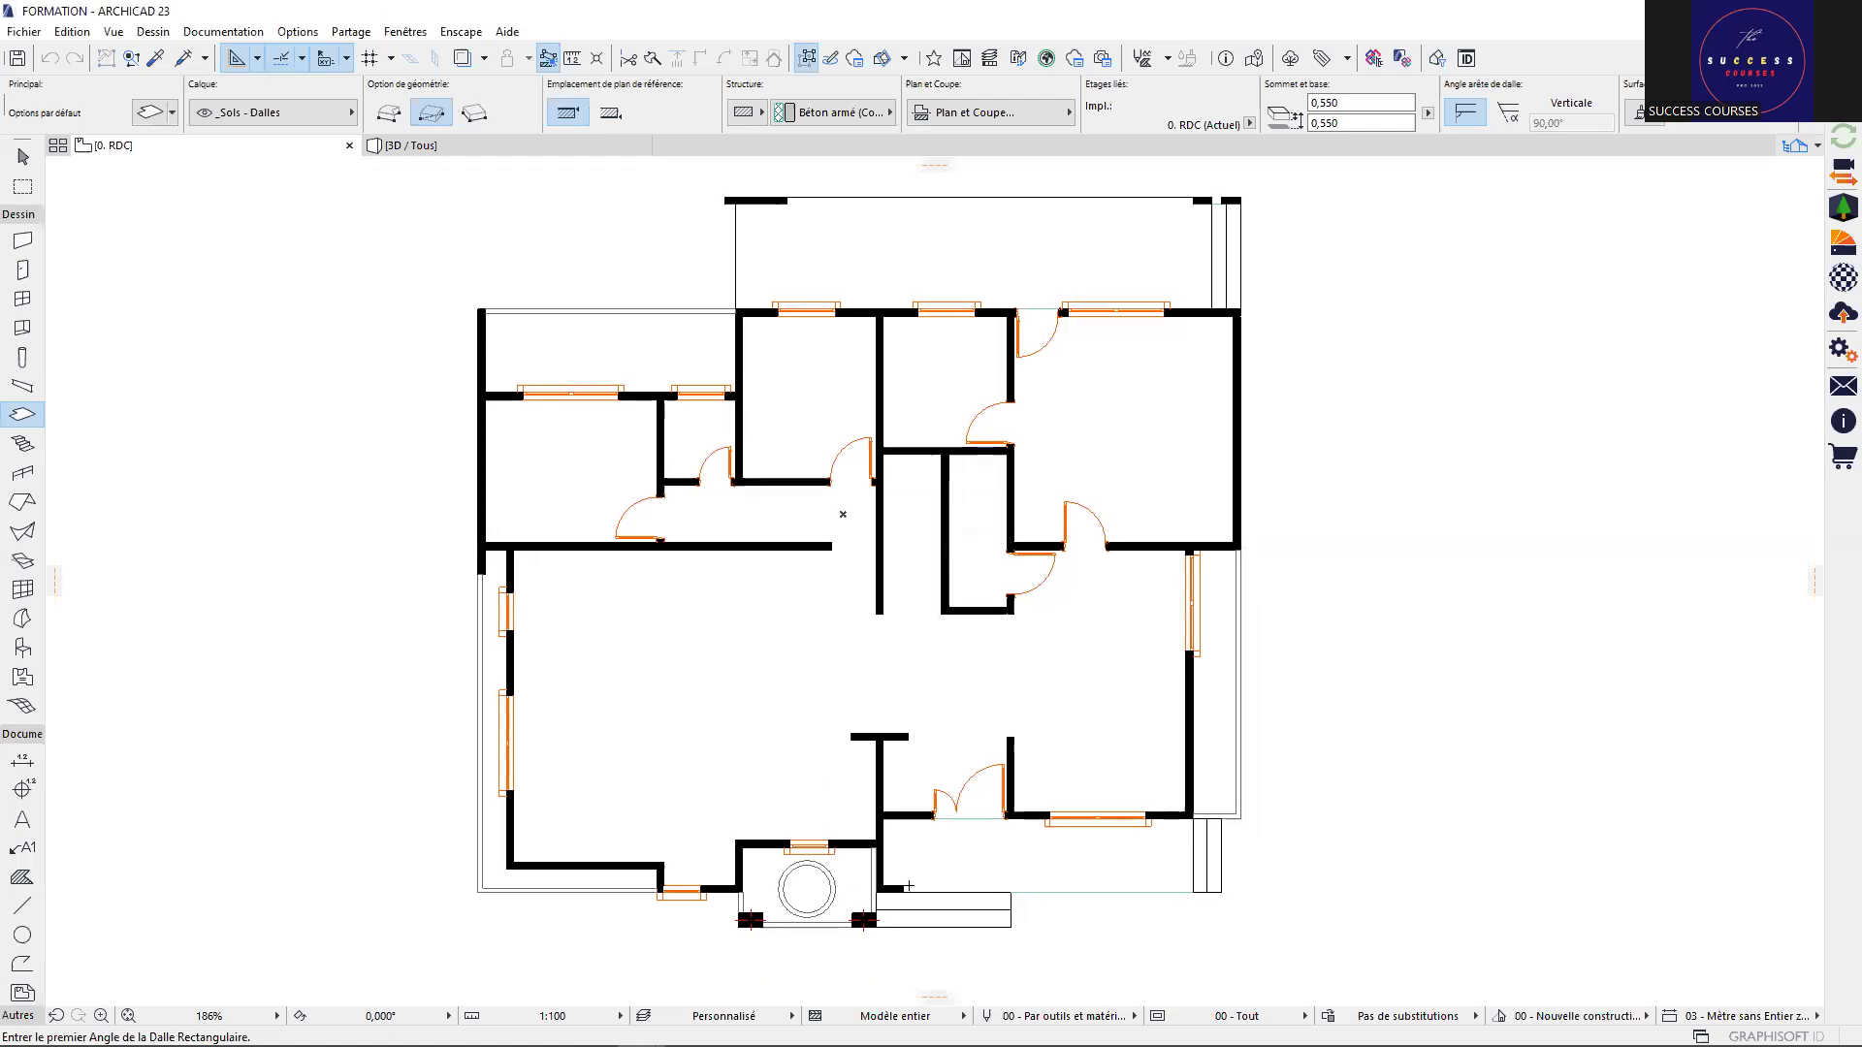
pyautogui.scroll(1, 844, 886)
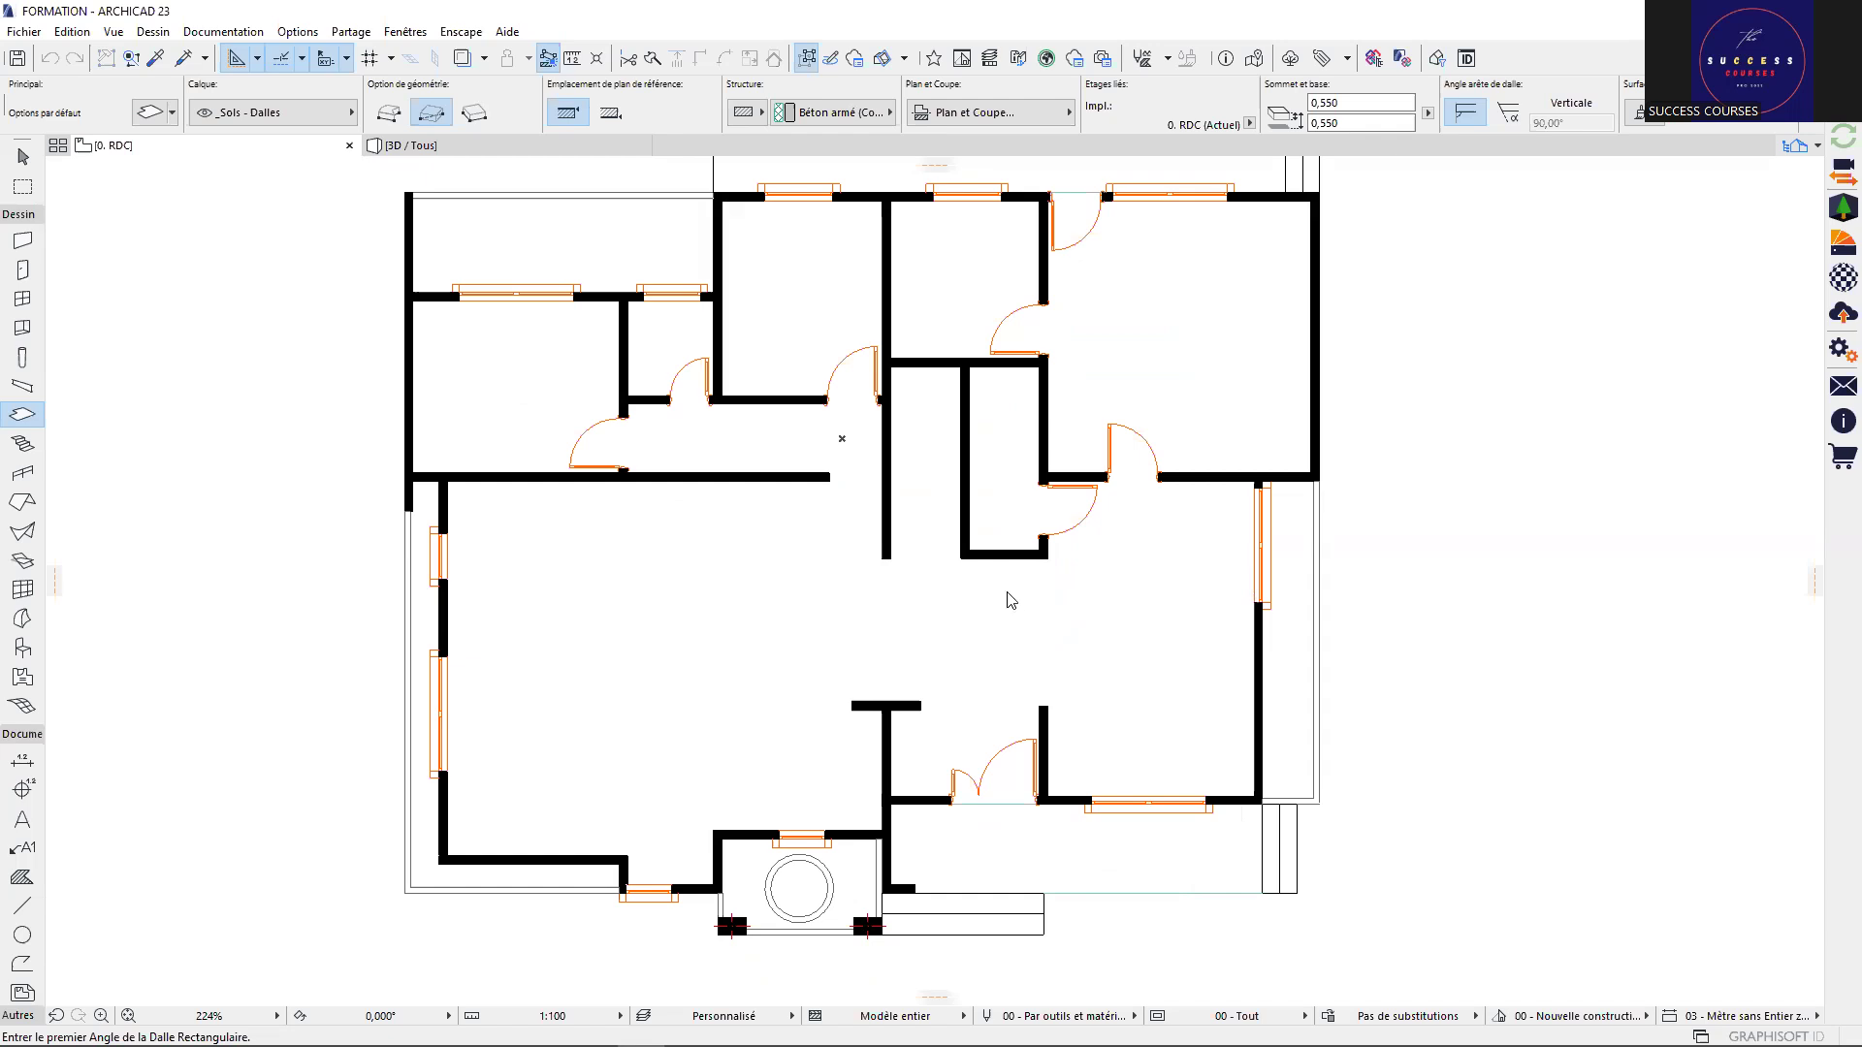
pyautogui.hotkey('ctrl', 'l')
pyautogui.scroll(2, 1019, 576)
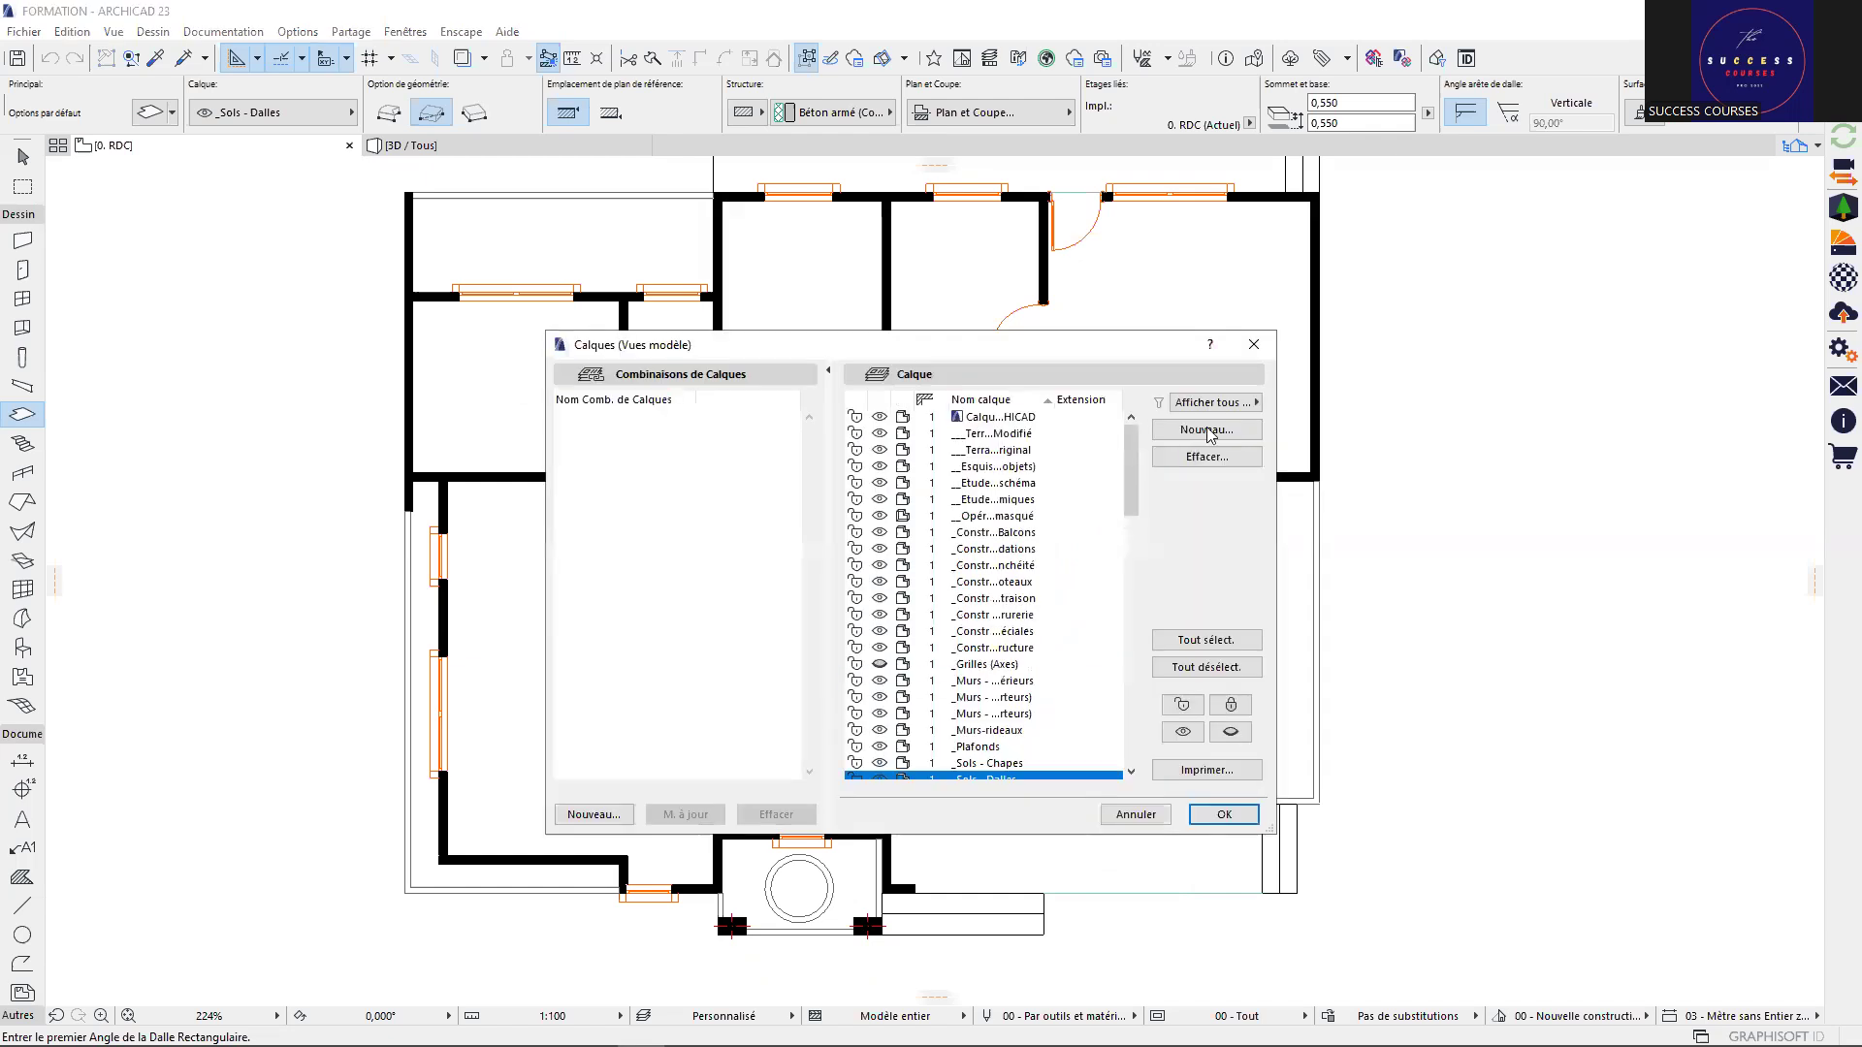
pyautogui.click(1207, 430)
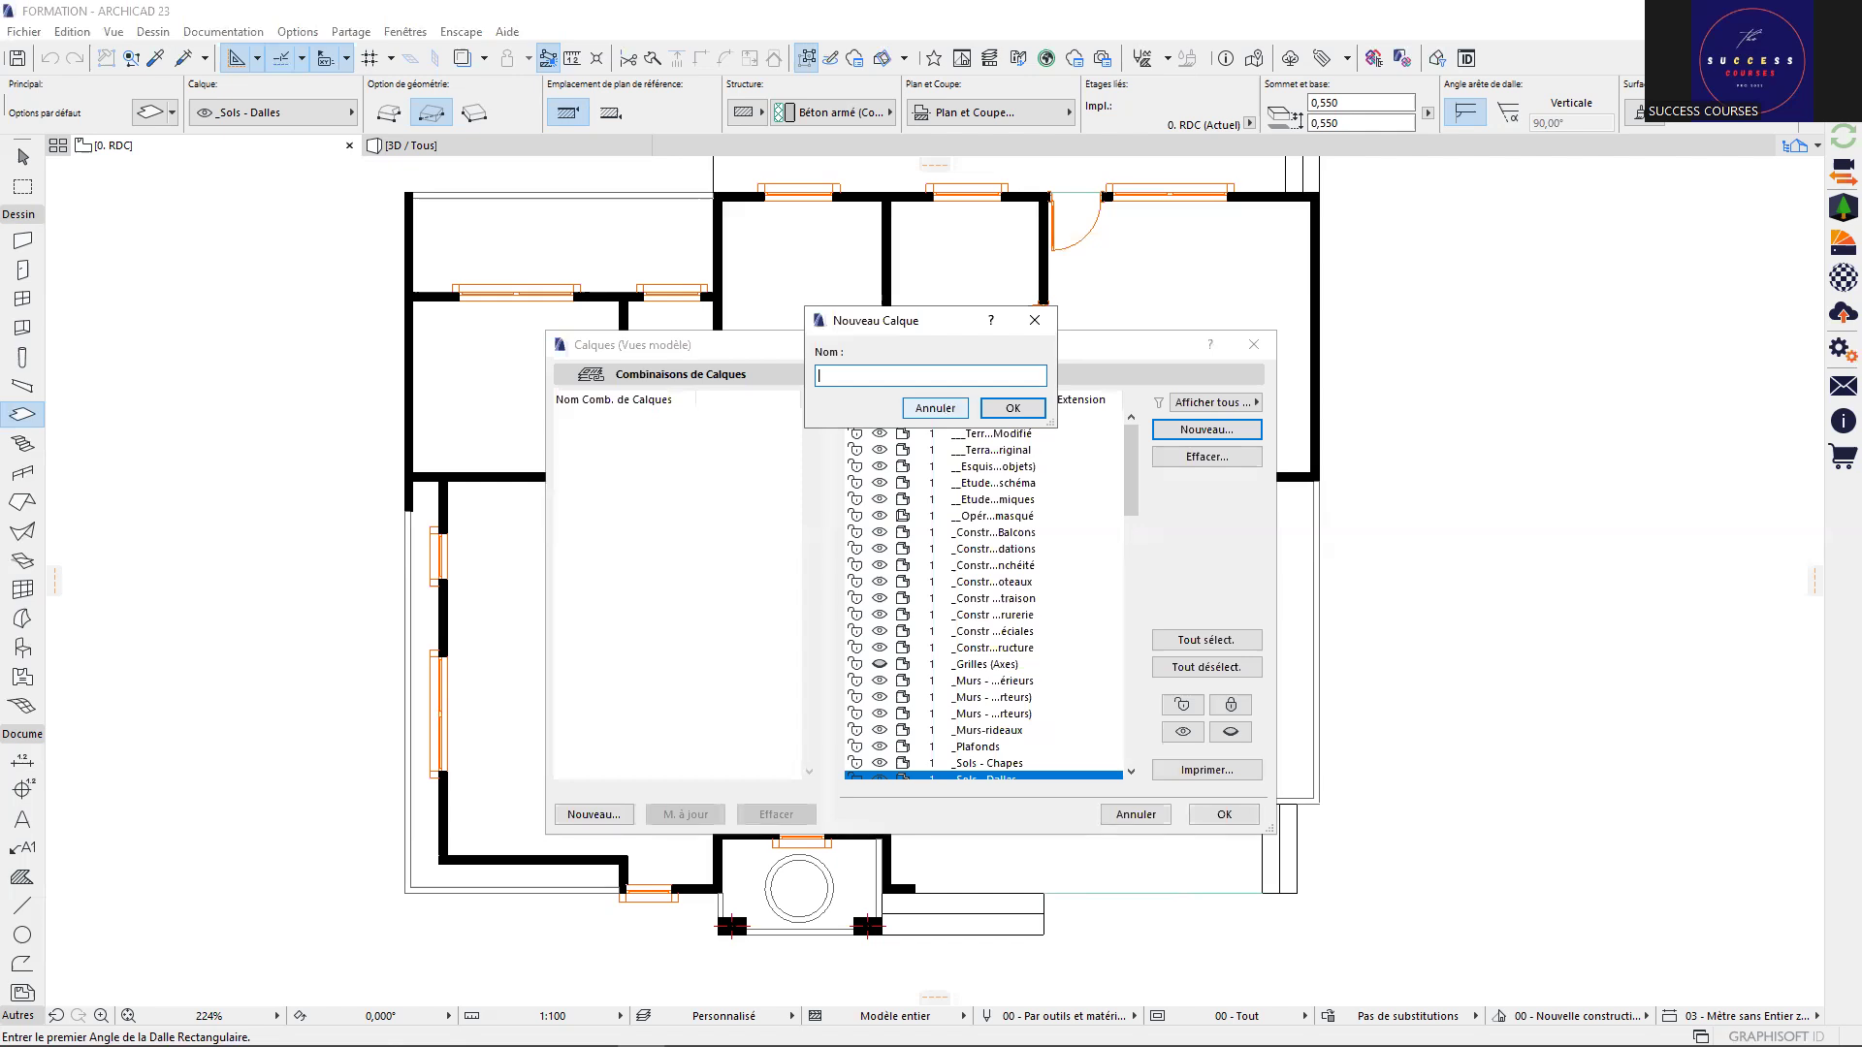
pyautogui.write('--')
pyautogui.write('ELEM')
pyautogui.write('EN')
pyautogui.write('TS 3D')
pyautogui.write(' A')
pyautogui.write(' CA')
pyautogui.write('CHER ')
pyautogui.write('EN 2D')
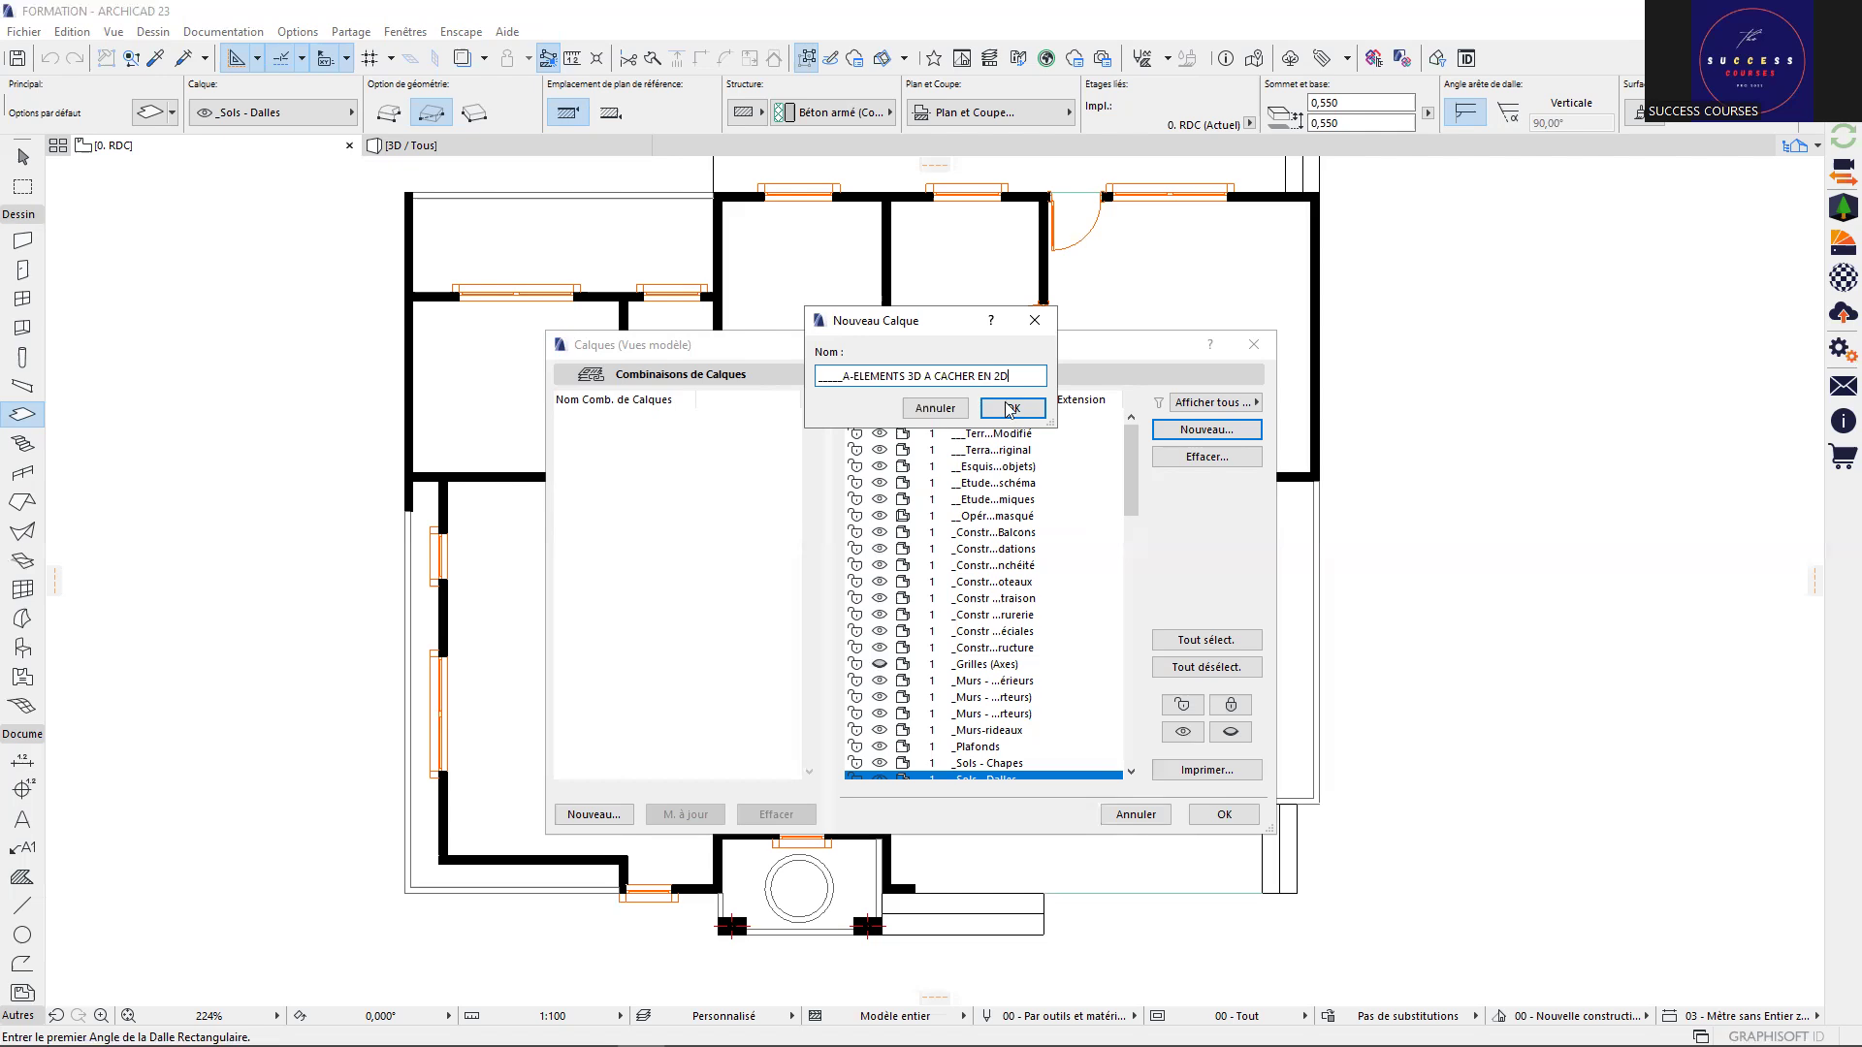
pyautogui.click(1011, 408)
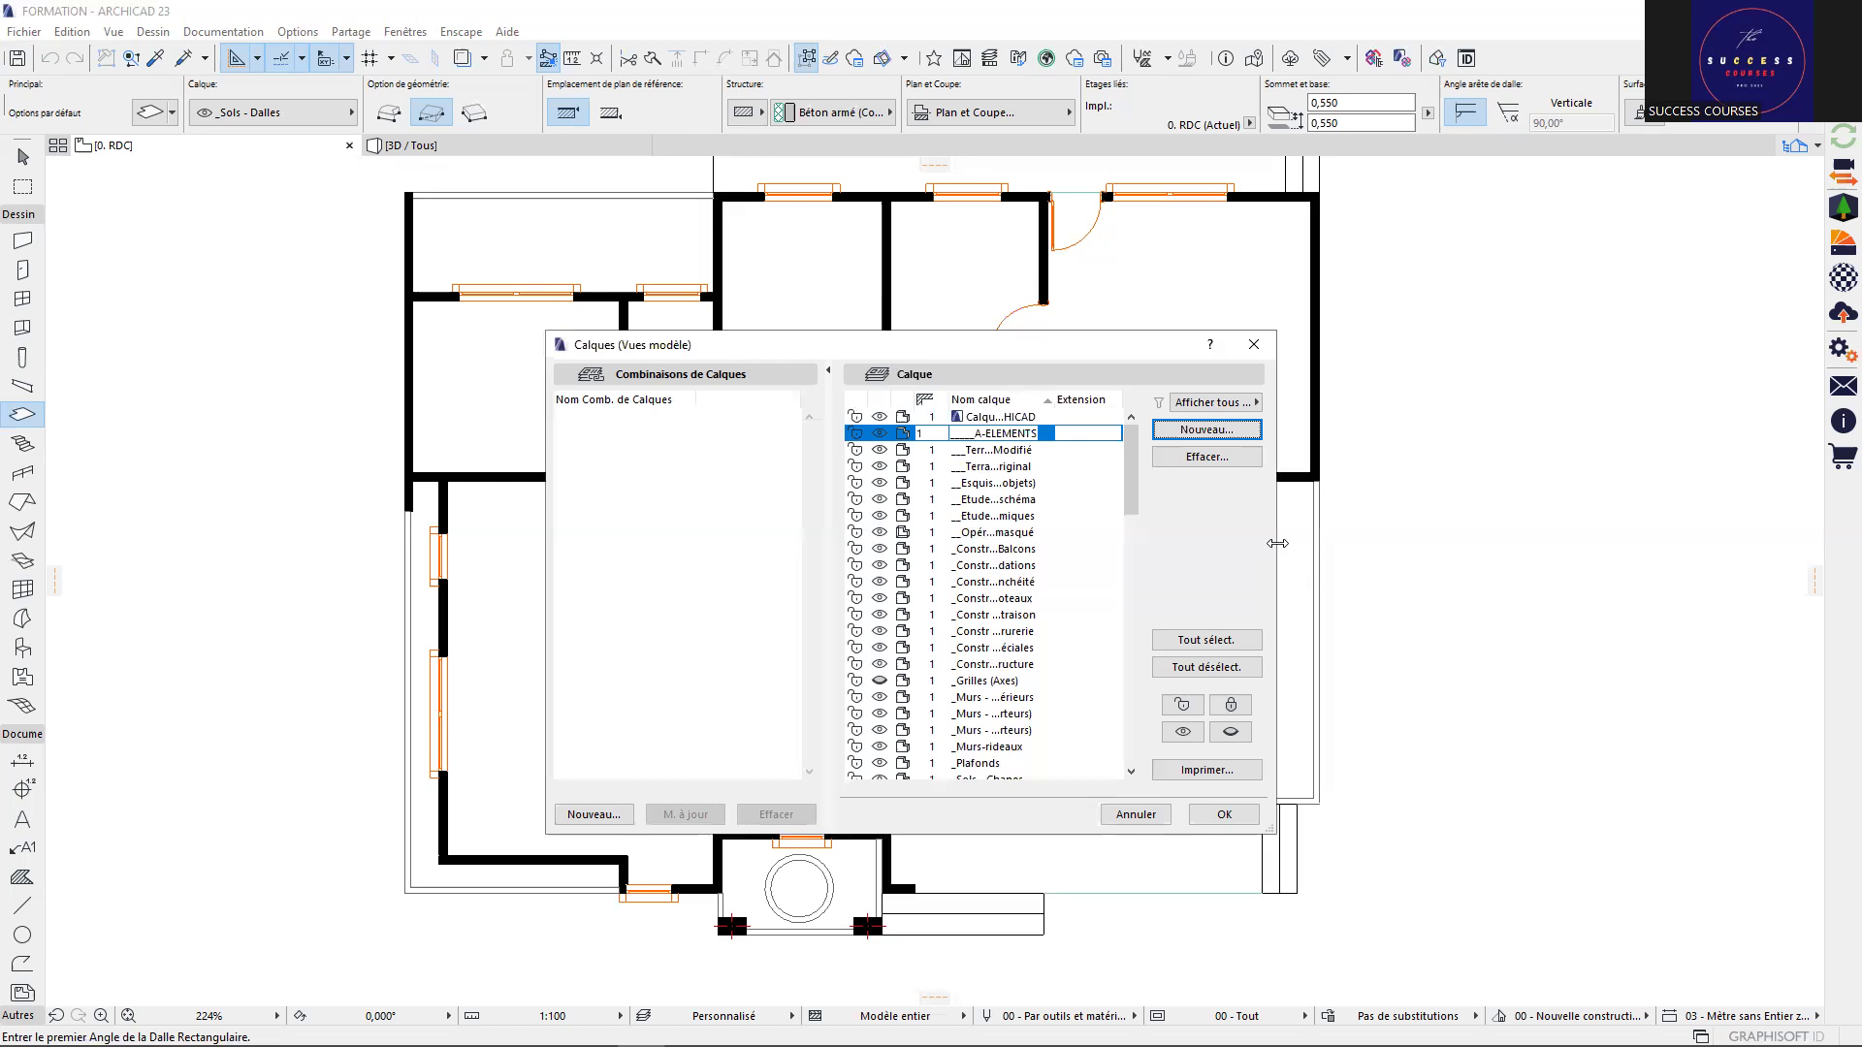
# Widen the layer settings to show full layer names, hide the ____A-ELEMENTS 3D A CACHER EN 2D layer, and apply
pyautogui.moveTo(1277, 543); pyautogui.dragTo(1739, 582)
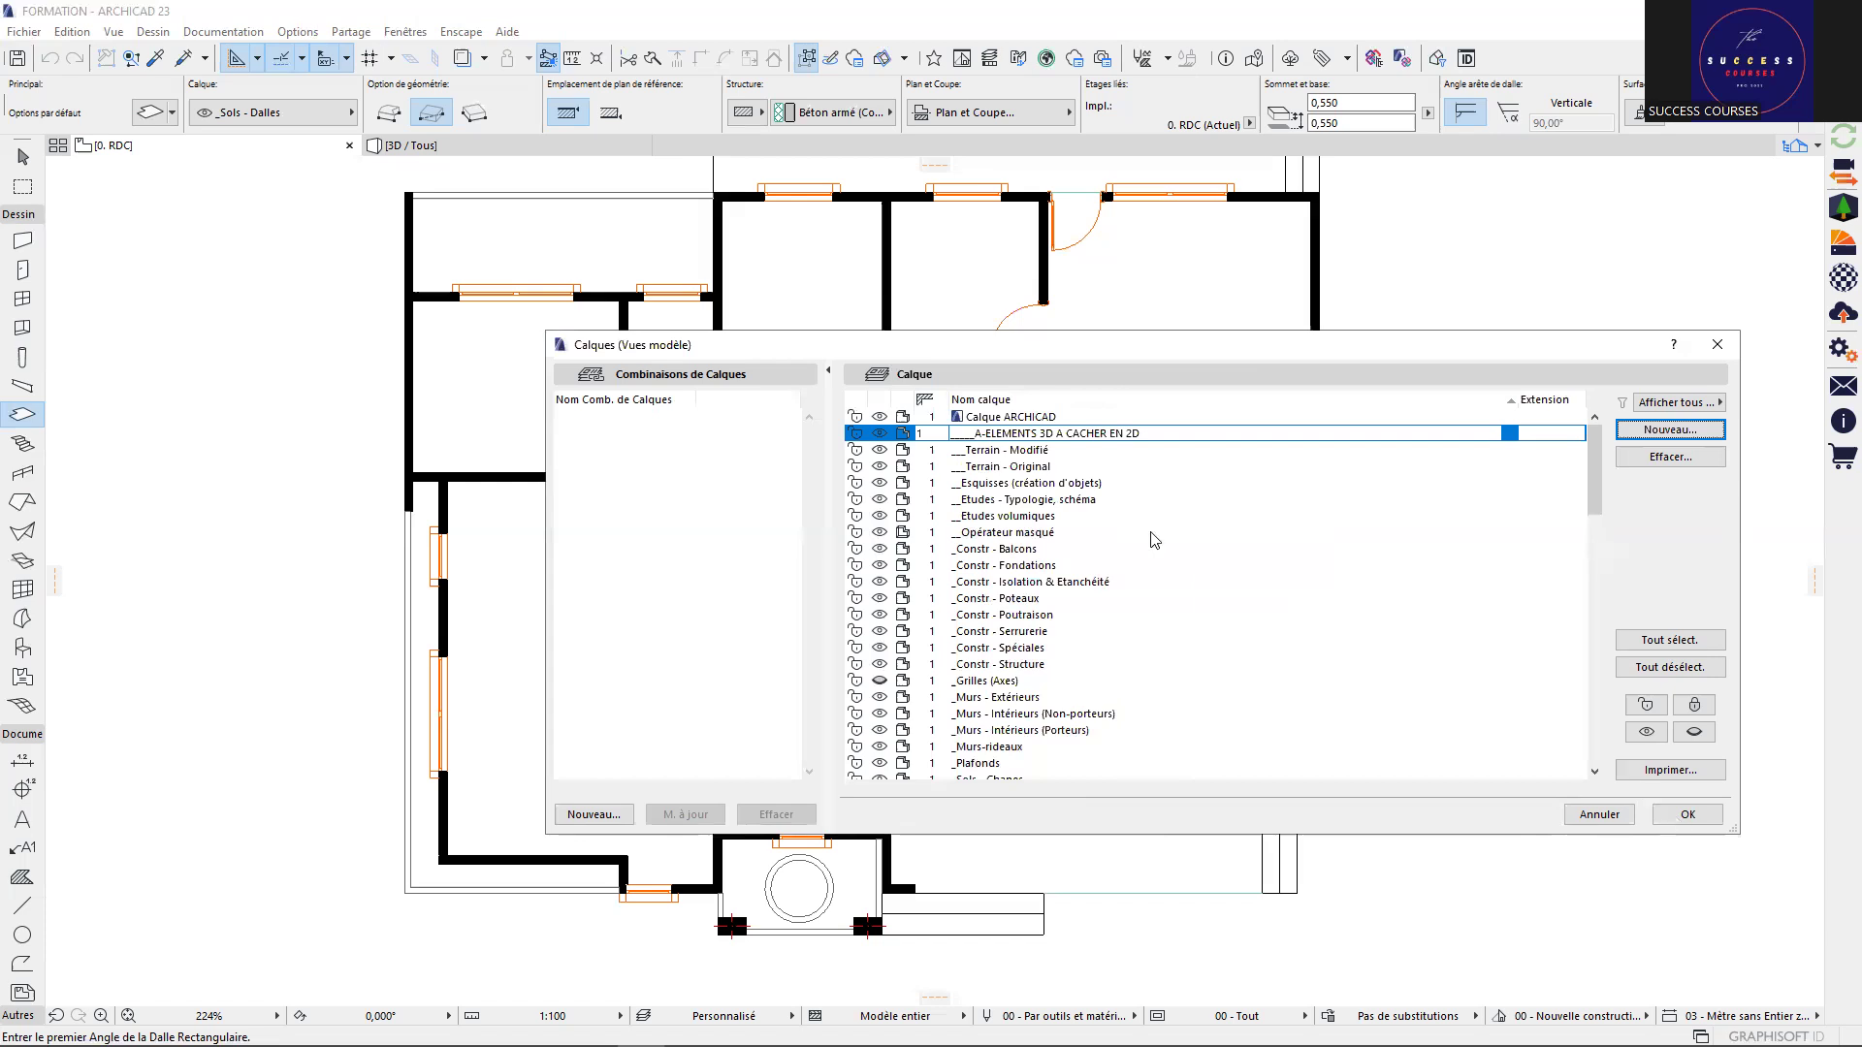
pyautogui.click(879, 435)
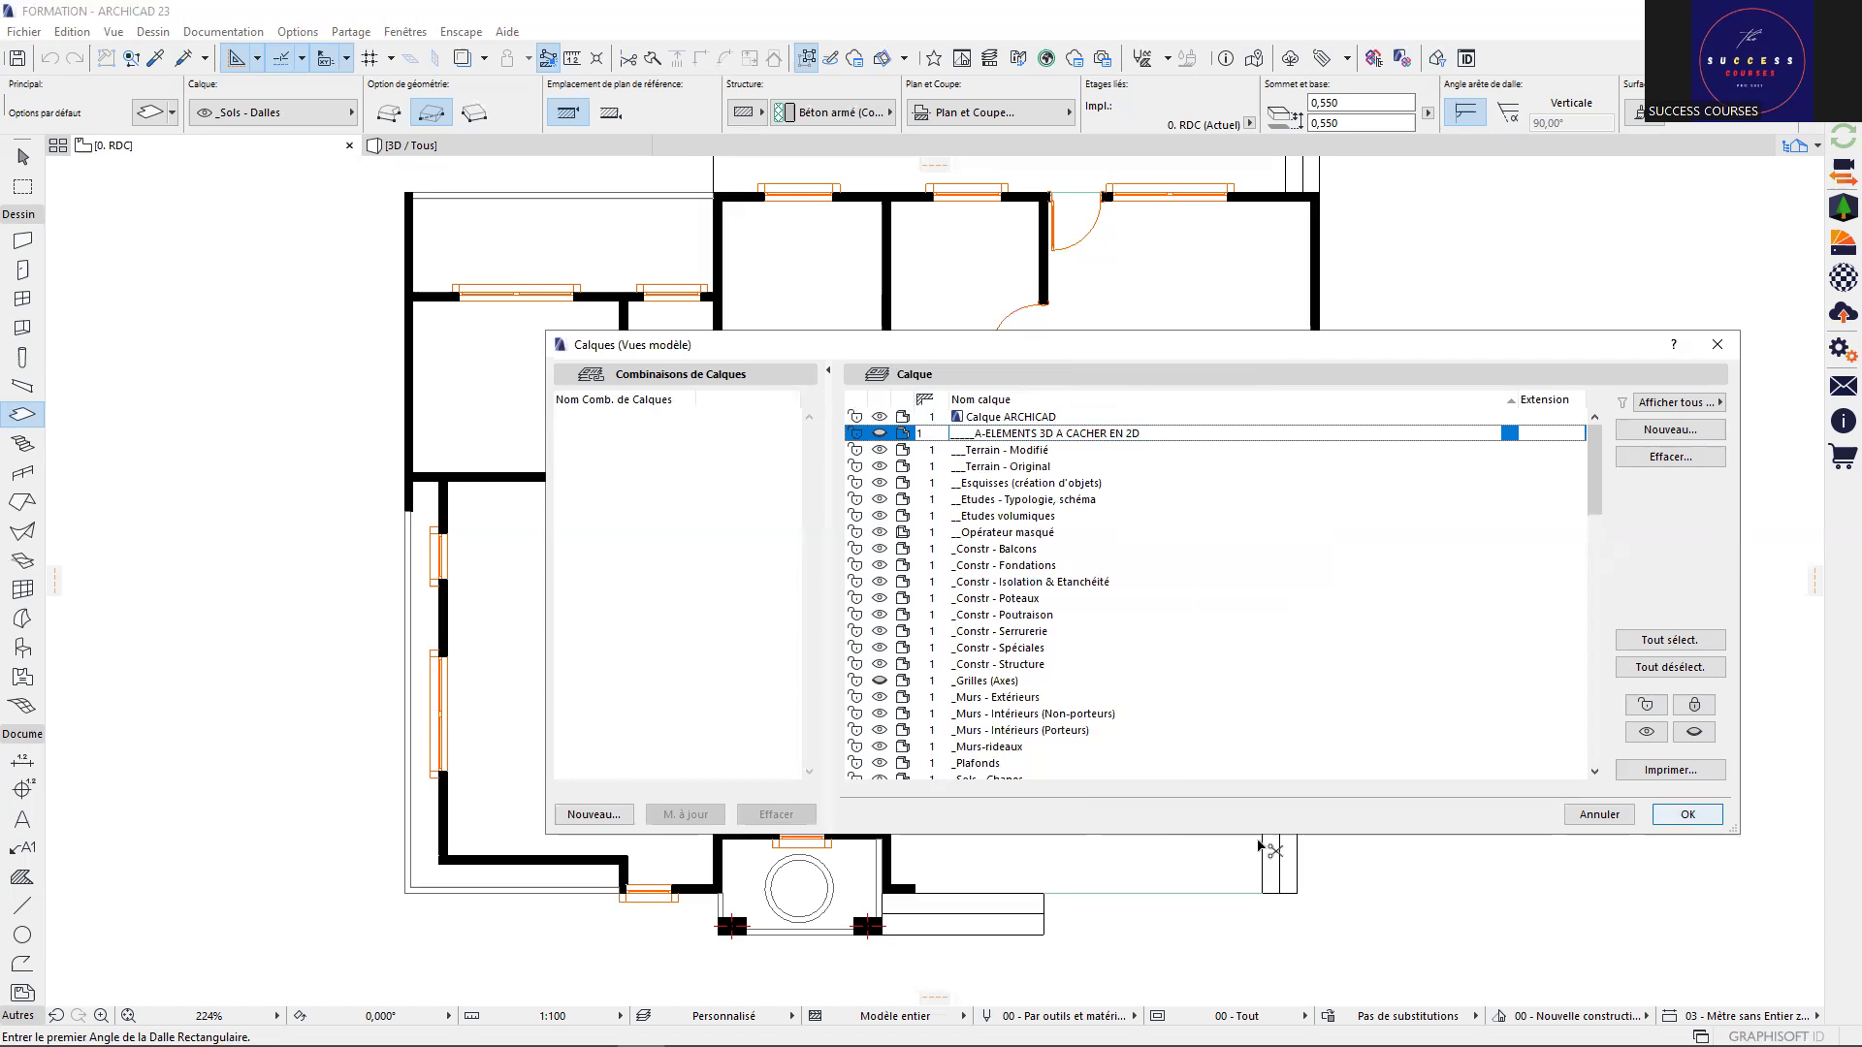
pyautogui.press('Return')
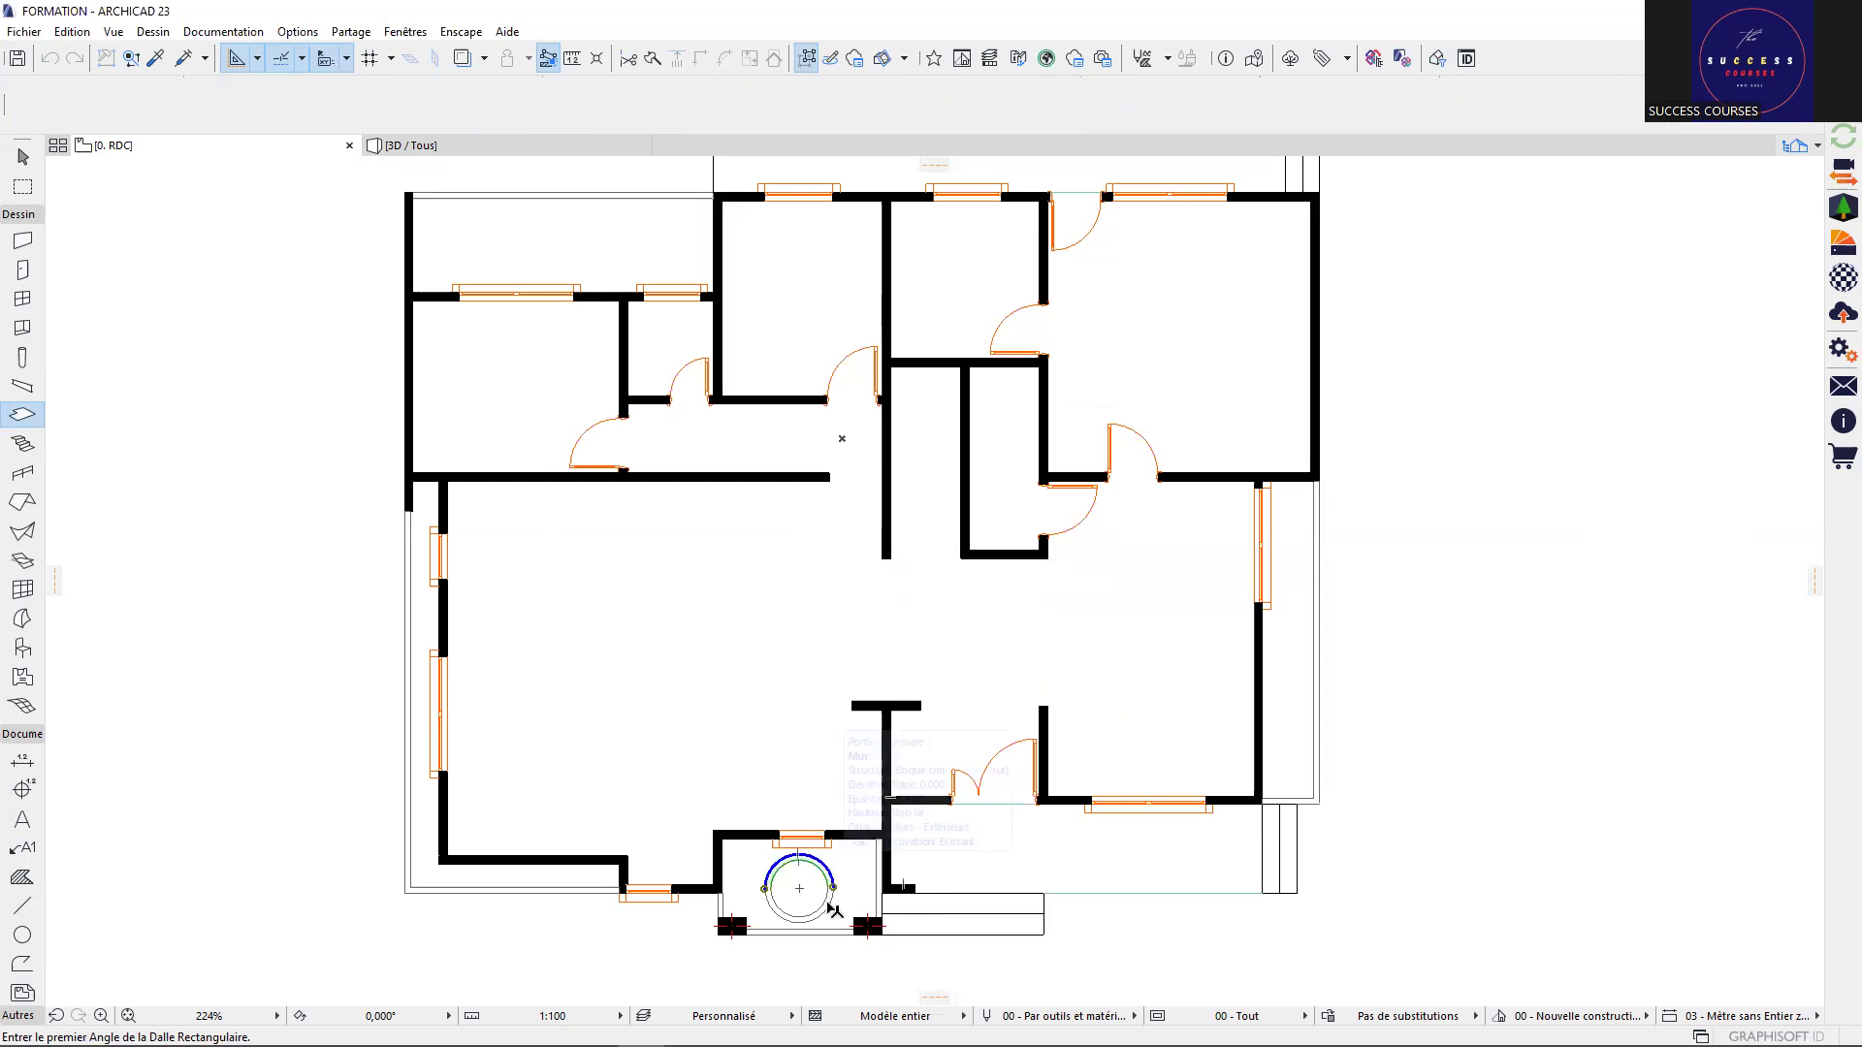
# Select both halves of the circular wall in the small front bay and assign them to the ____A-ELEMENTS 3D A CACHER EN 2D layer
pyautogui.keyDown('shift'); pyautogui.click(830, 904); pyautogui.keyUp('shift')
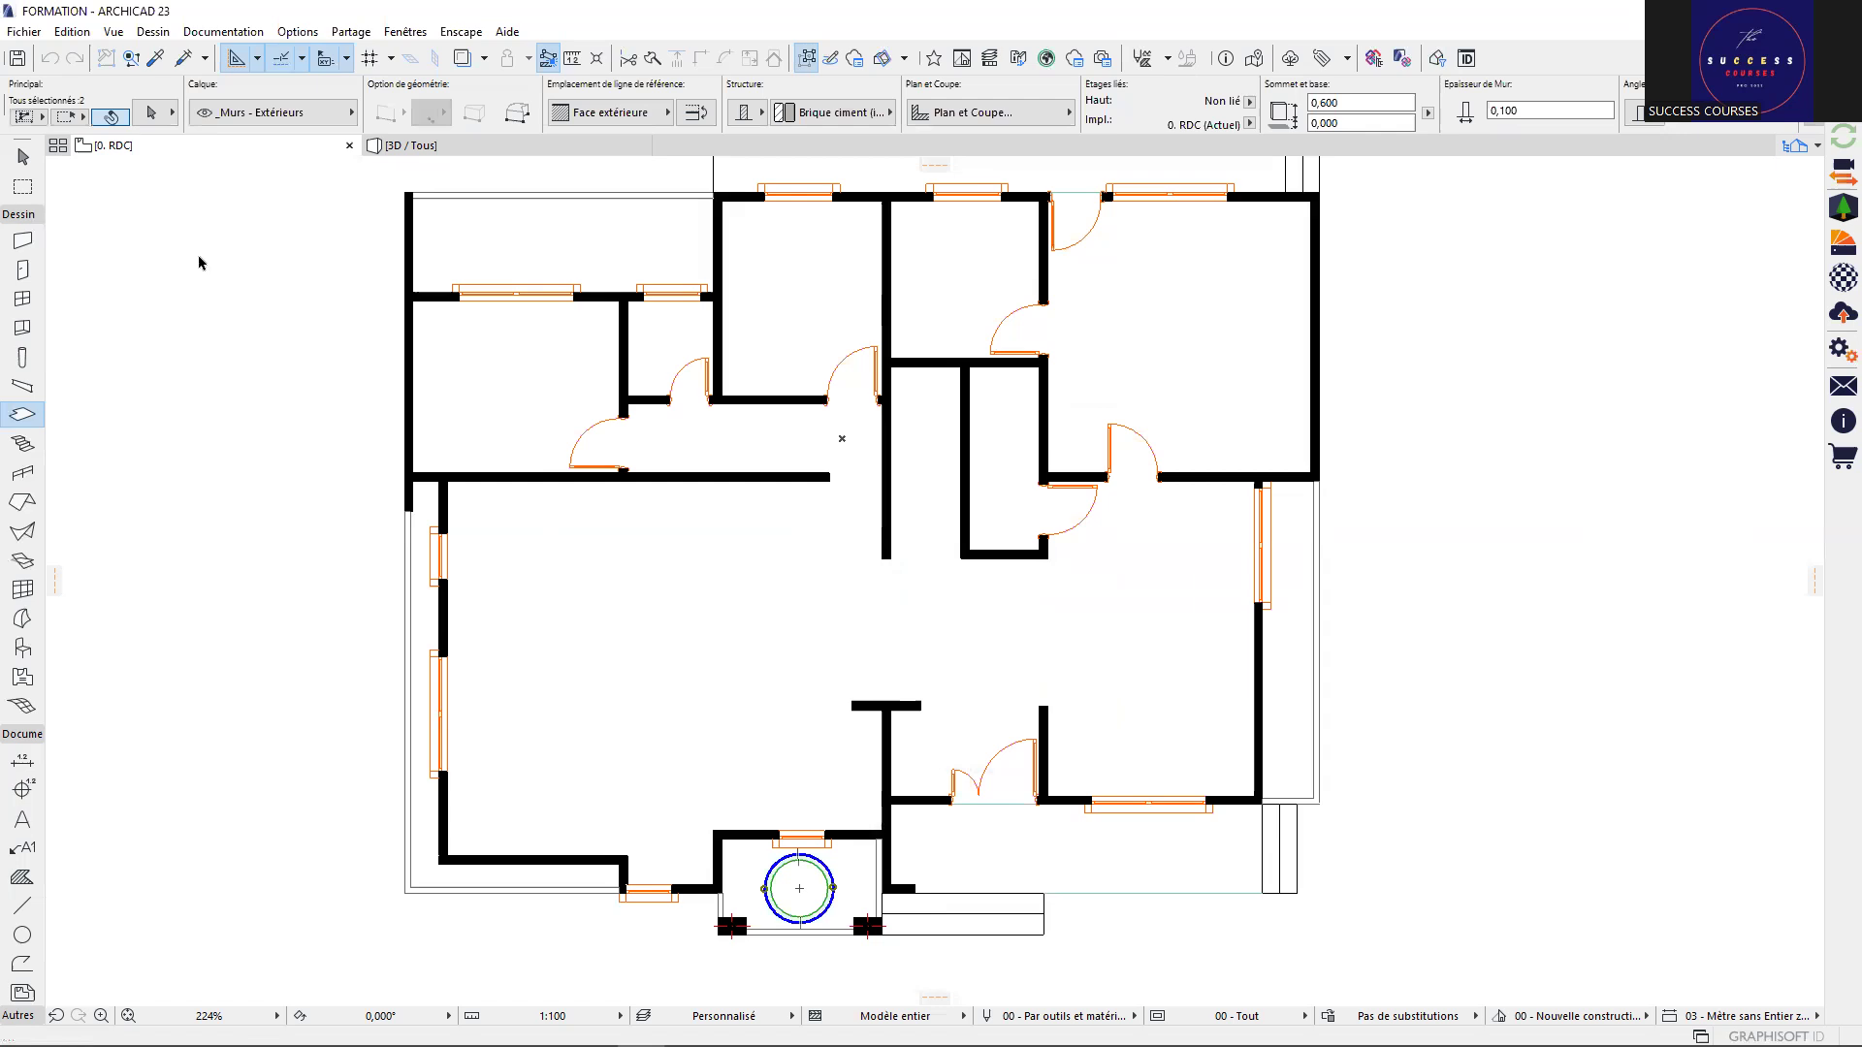
pyautogui.click(233, 120)
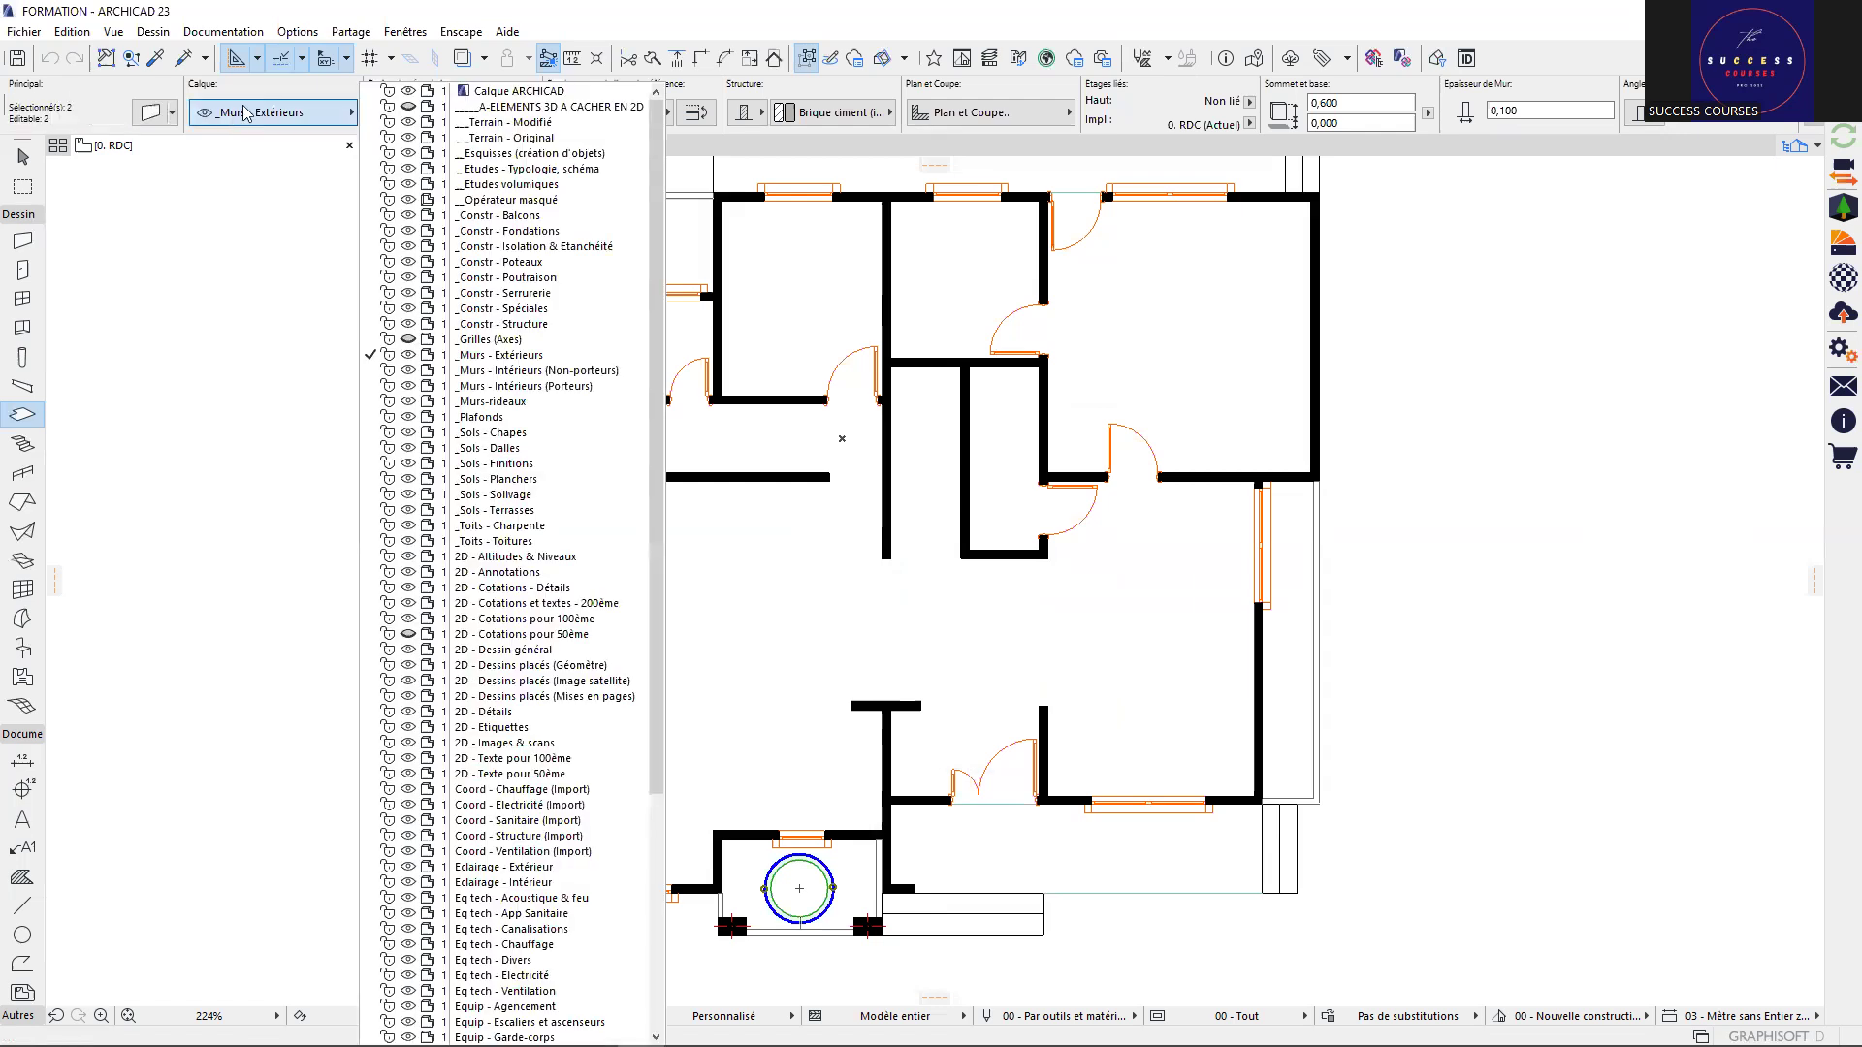
pyautogui.click(319, 114)
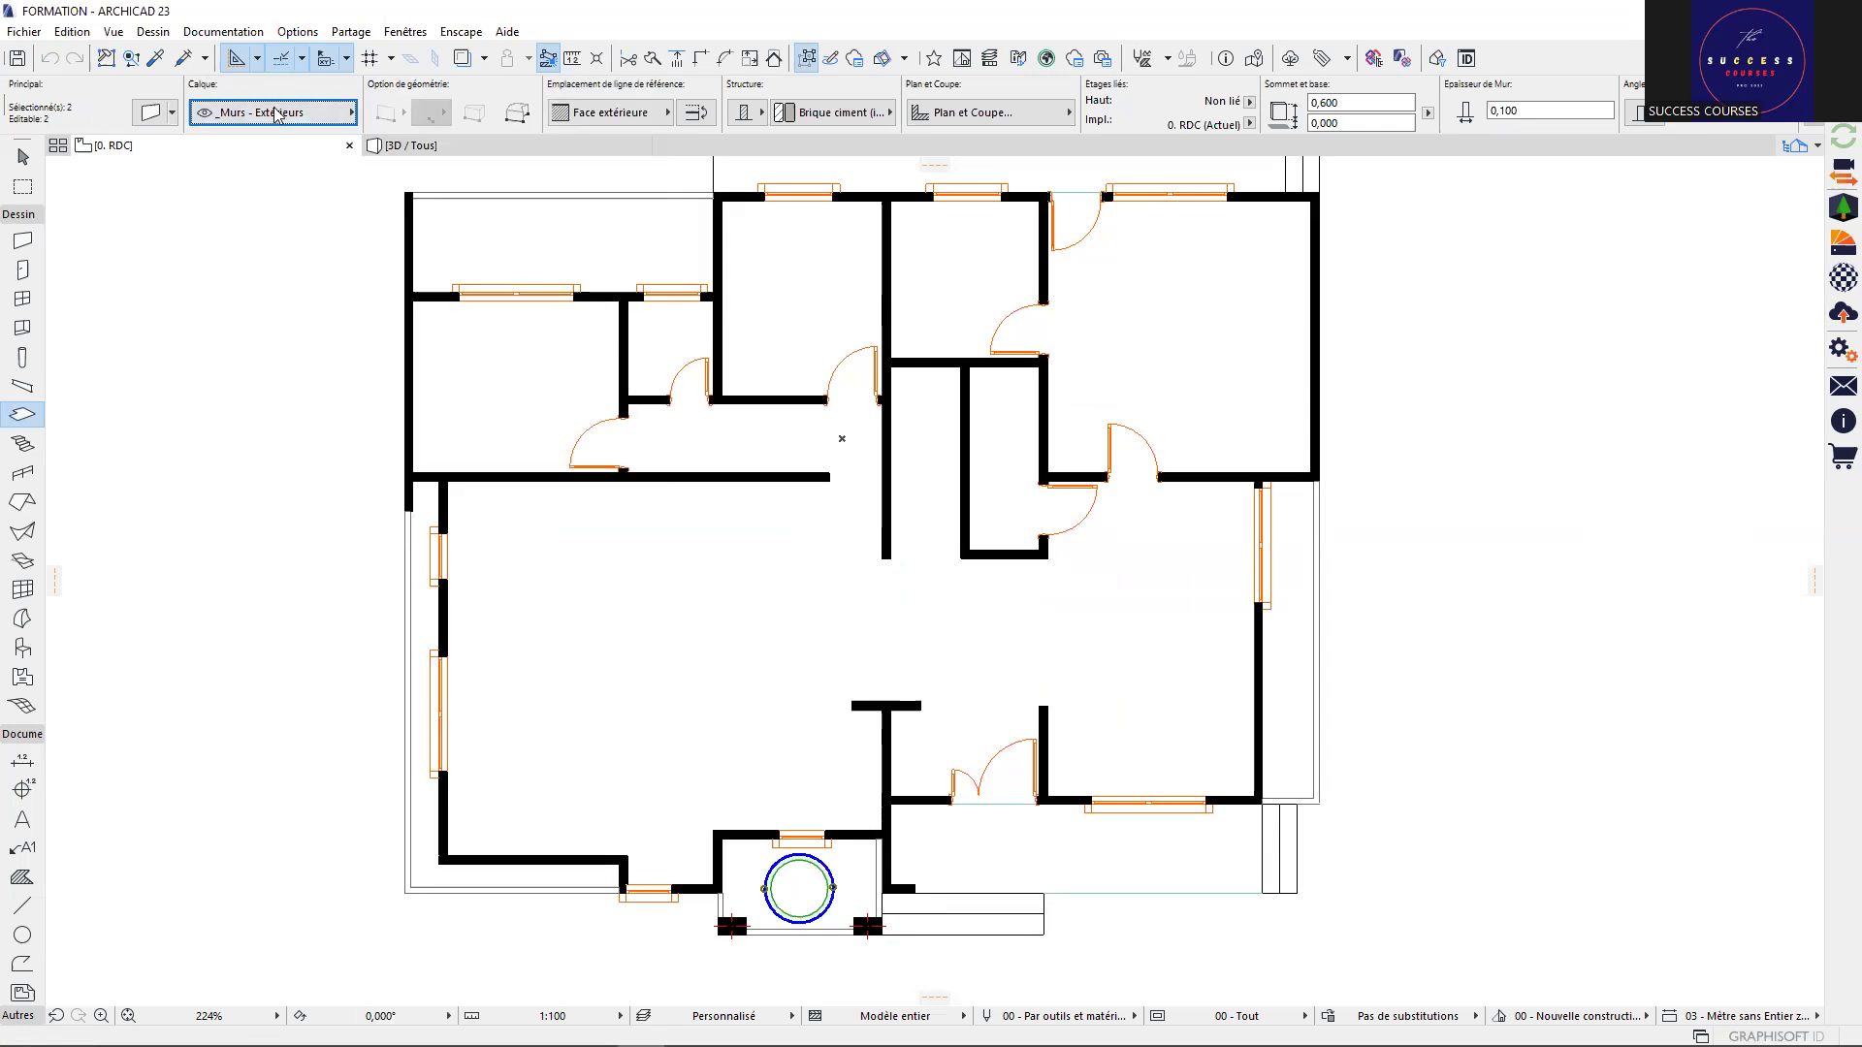
pyautogui.click(395, 115)
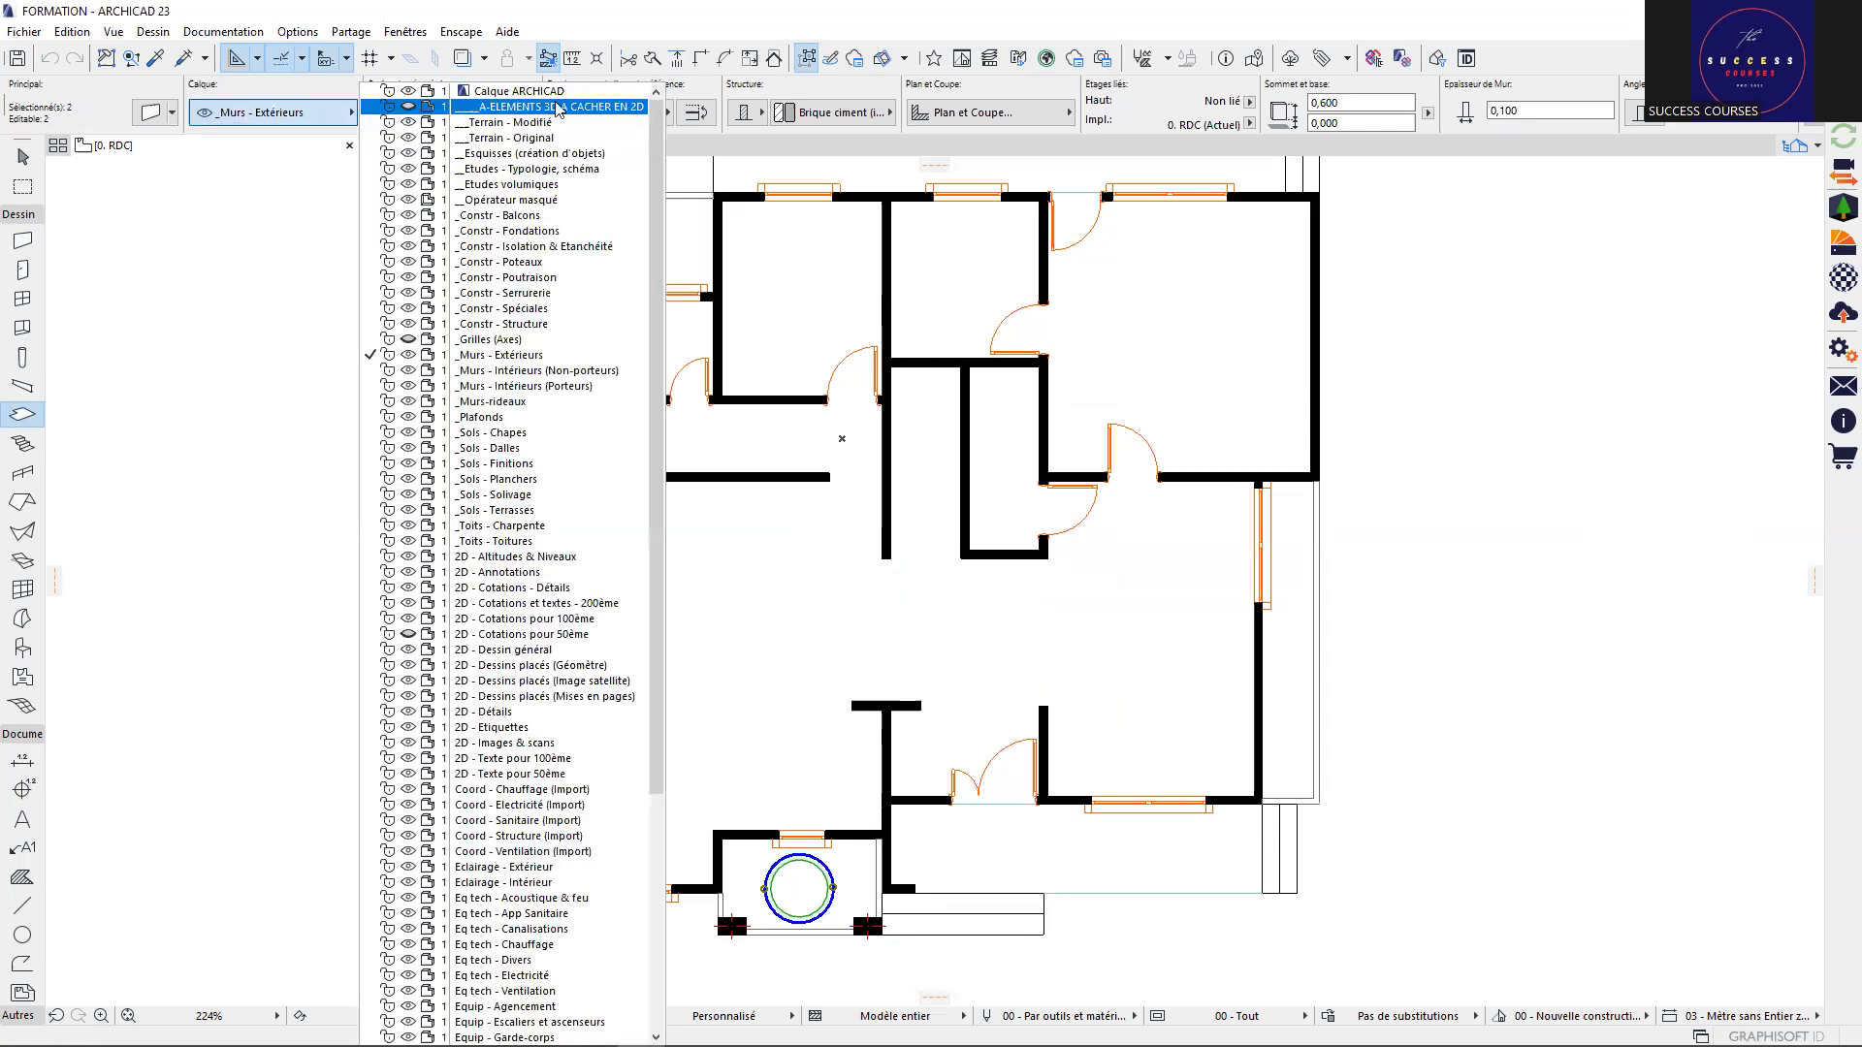
pyautogui.click(560, 120)
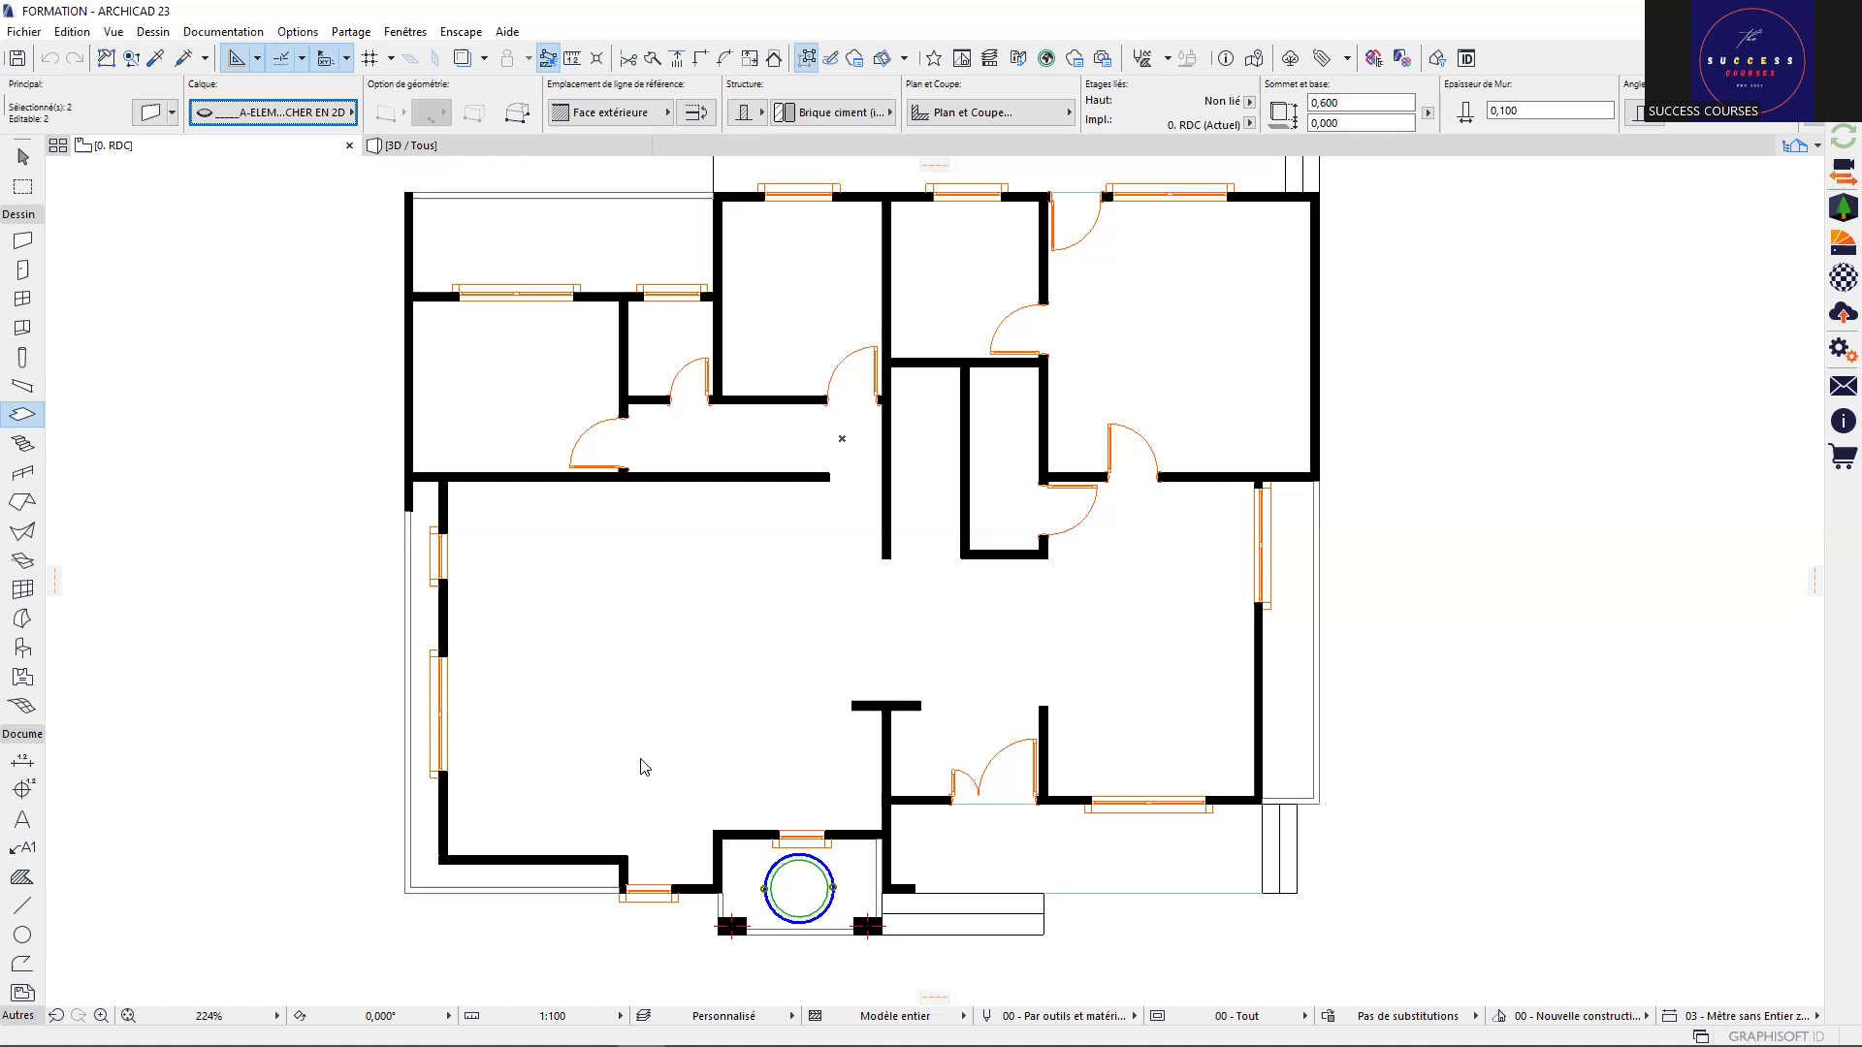
pyautogui.press('Escape')
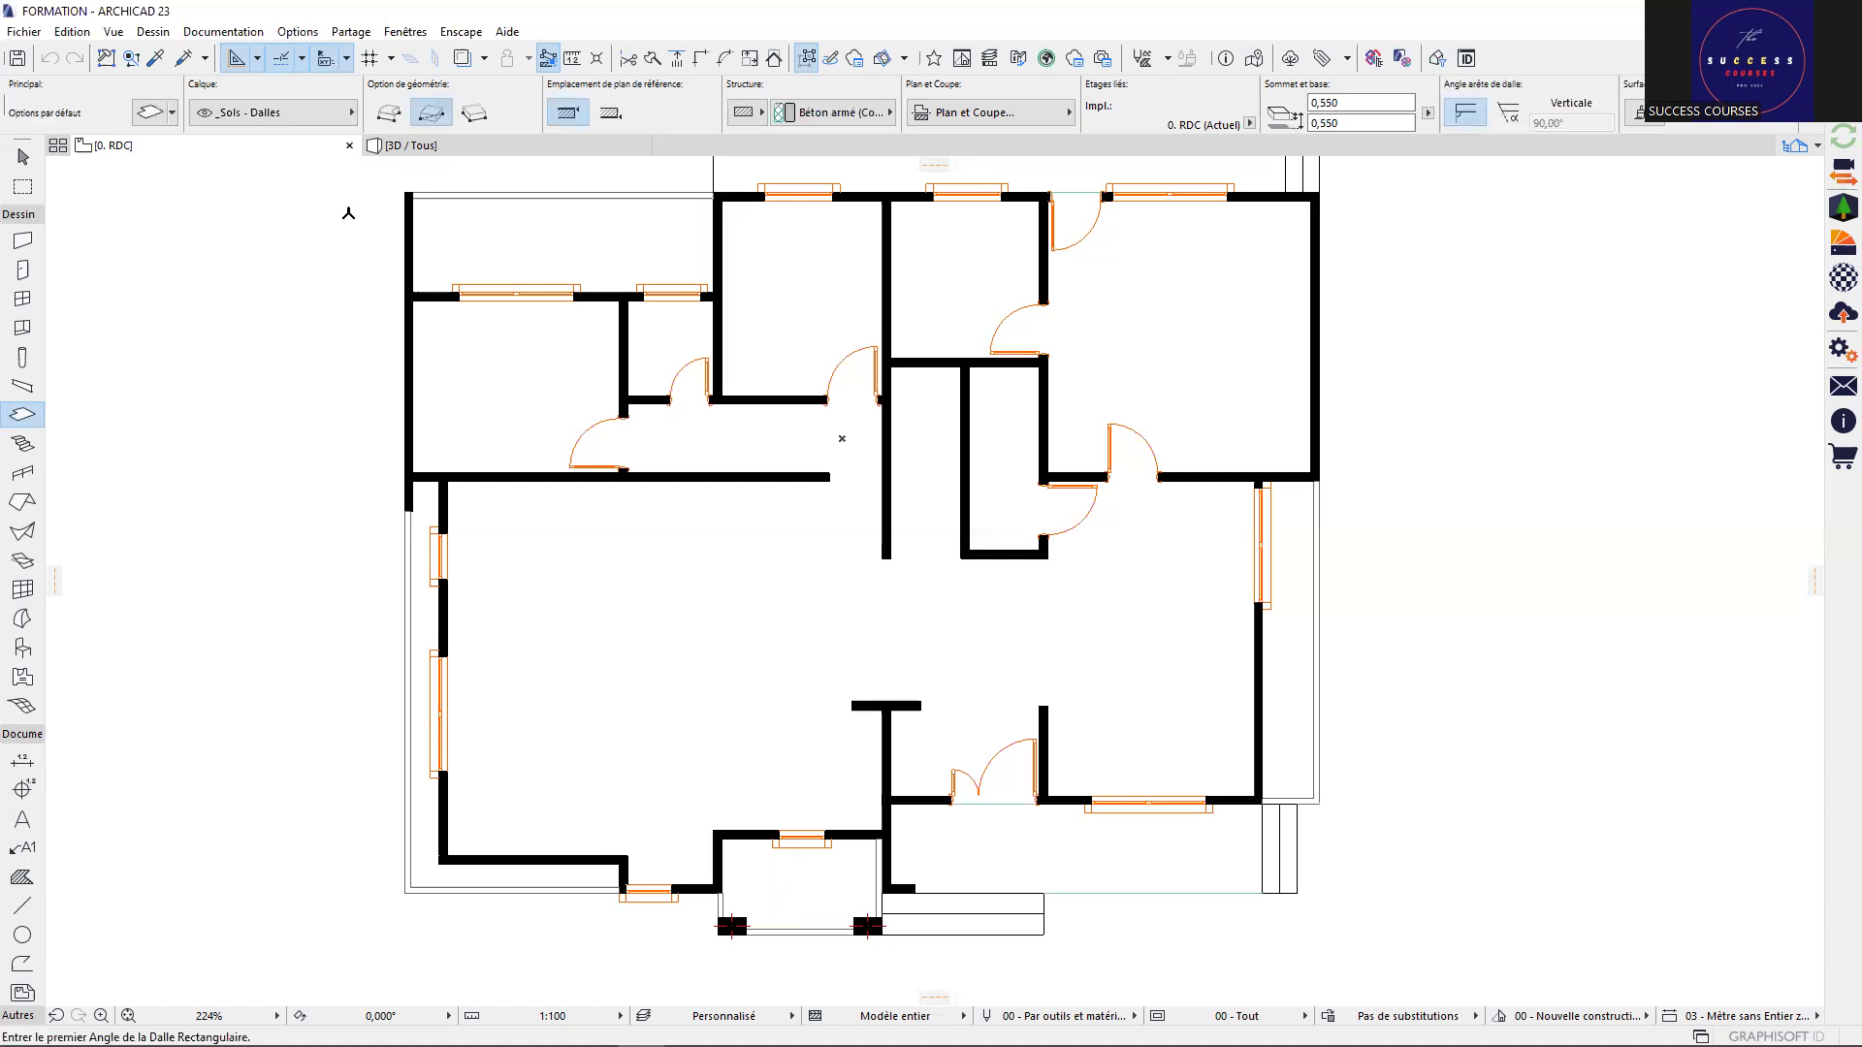
# Switch to the 3D view, make the ____A-ELEMENTS 3D A CACHER EN 2D layer visible there in the layer settings, and apply
pyautogui.click(441, 145)
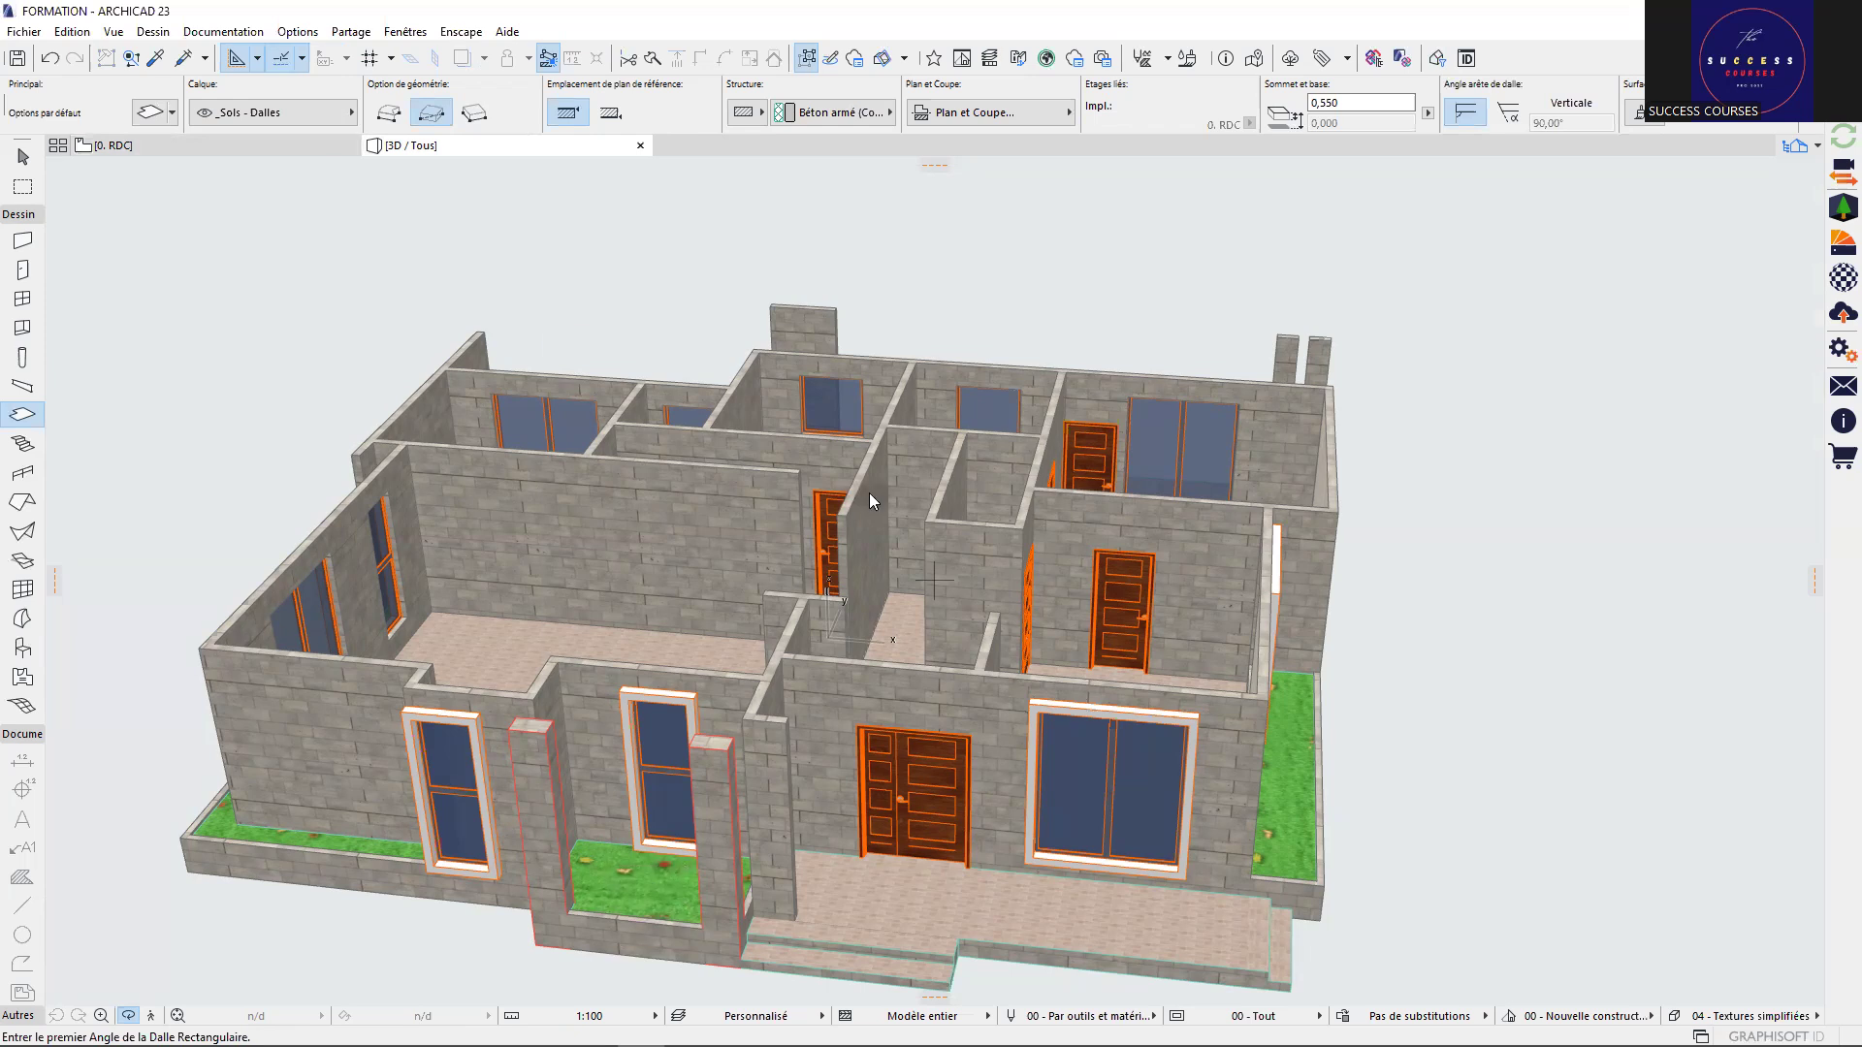
pyautogui.hotkey('ctrl', 'l')
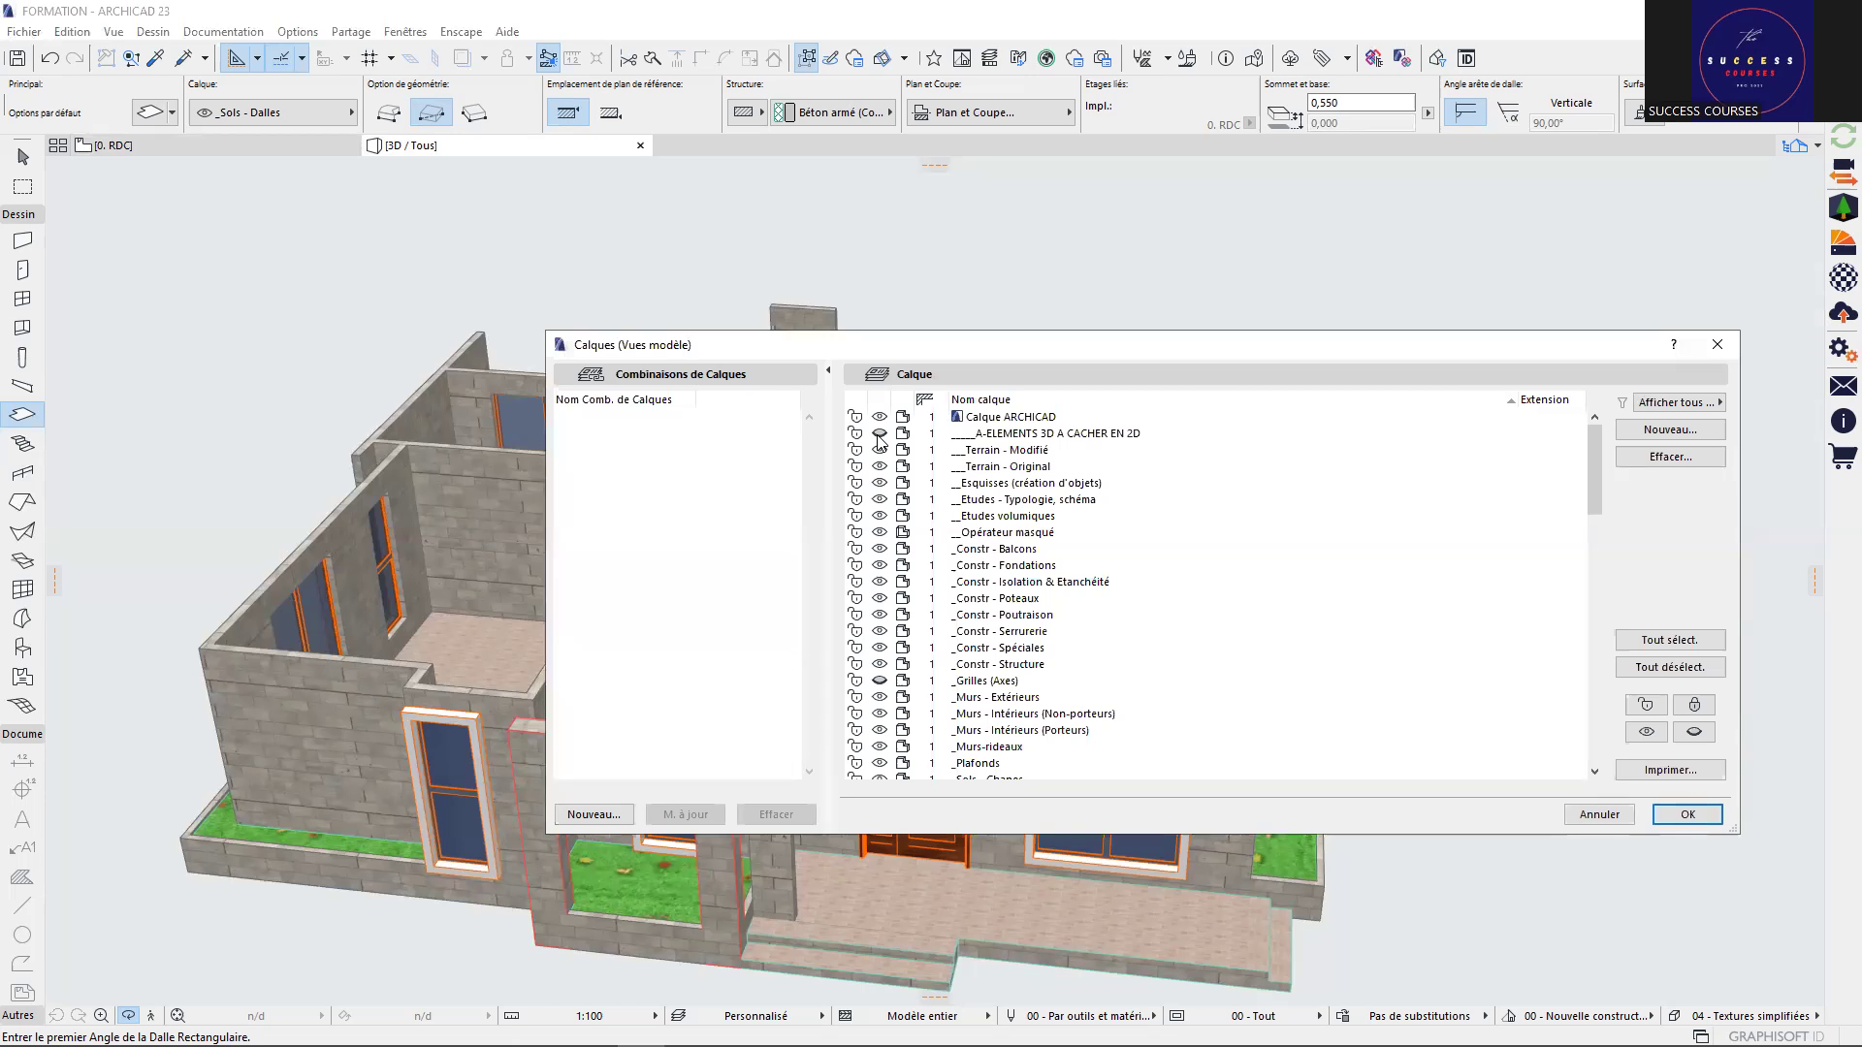
pyautogui.click(1685, 815)
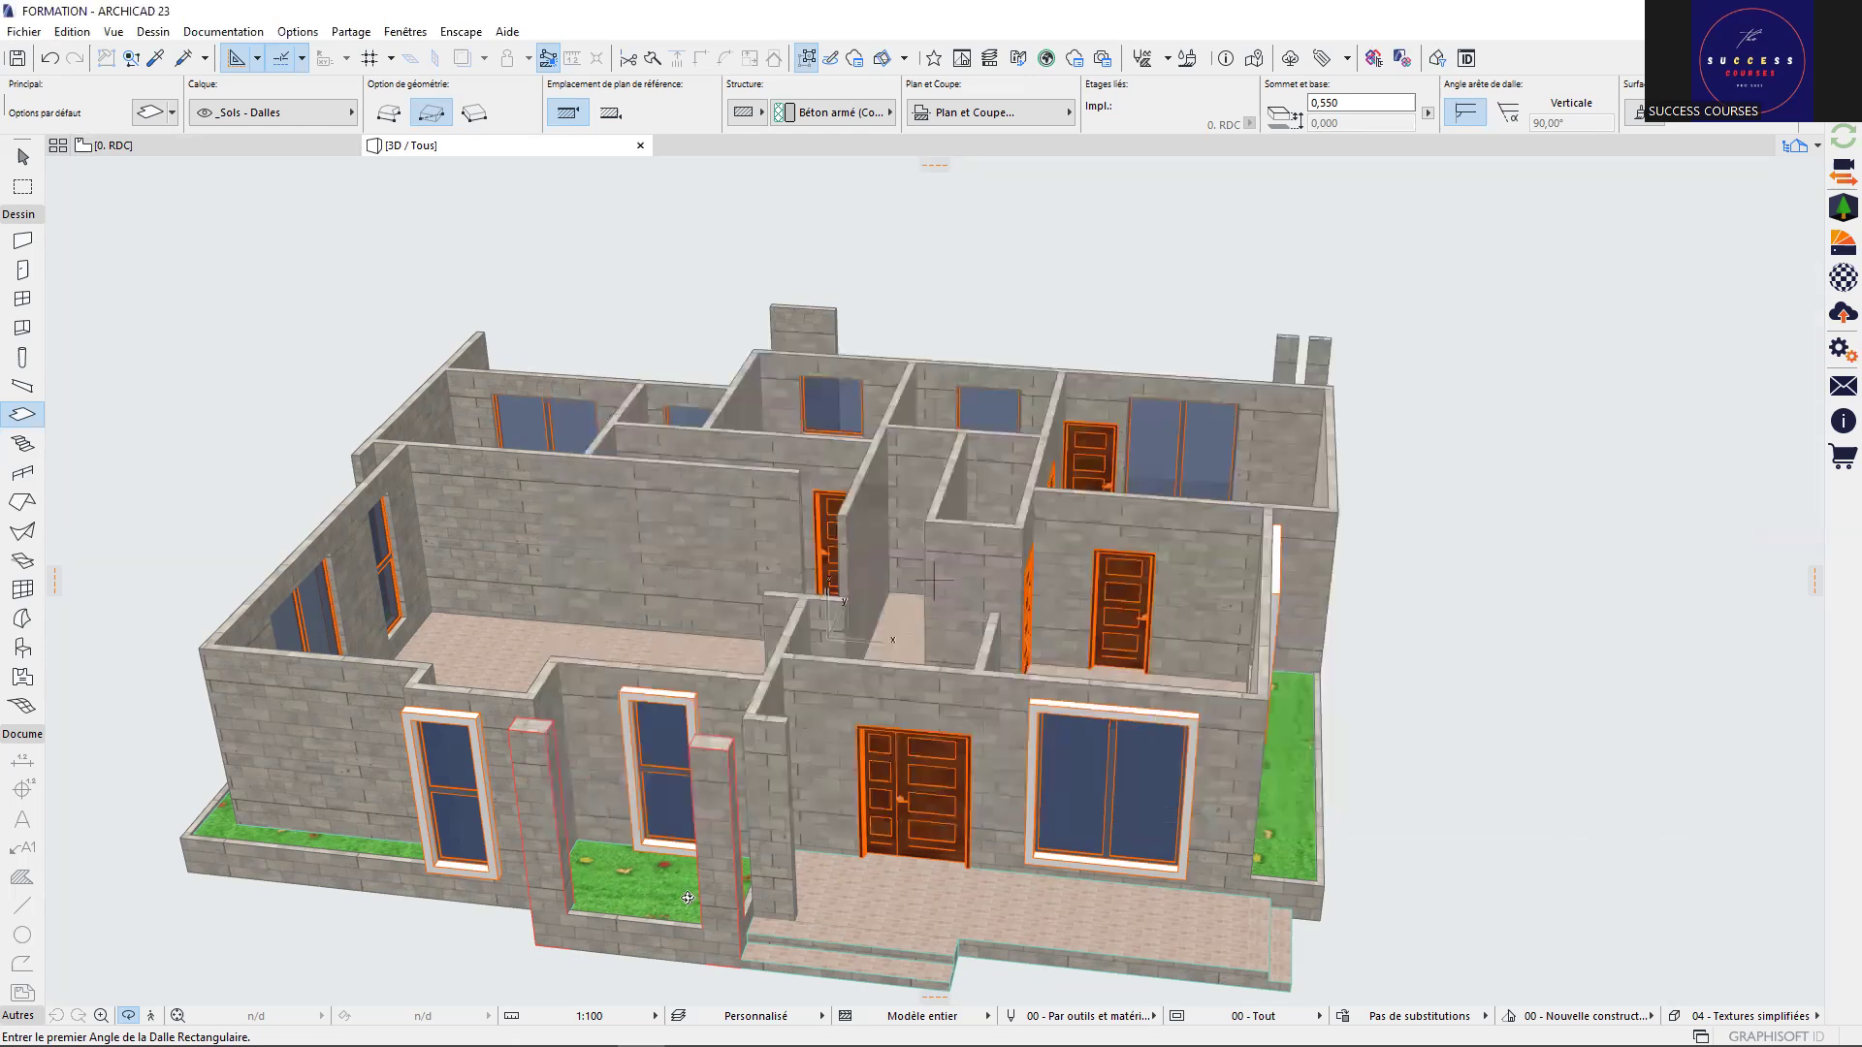
# Compare the RDC floor plan with the 3D view to check where the circular wall is displayed, and return to the plan
pyautogui.click(289, 145)
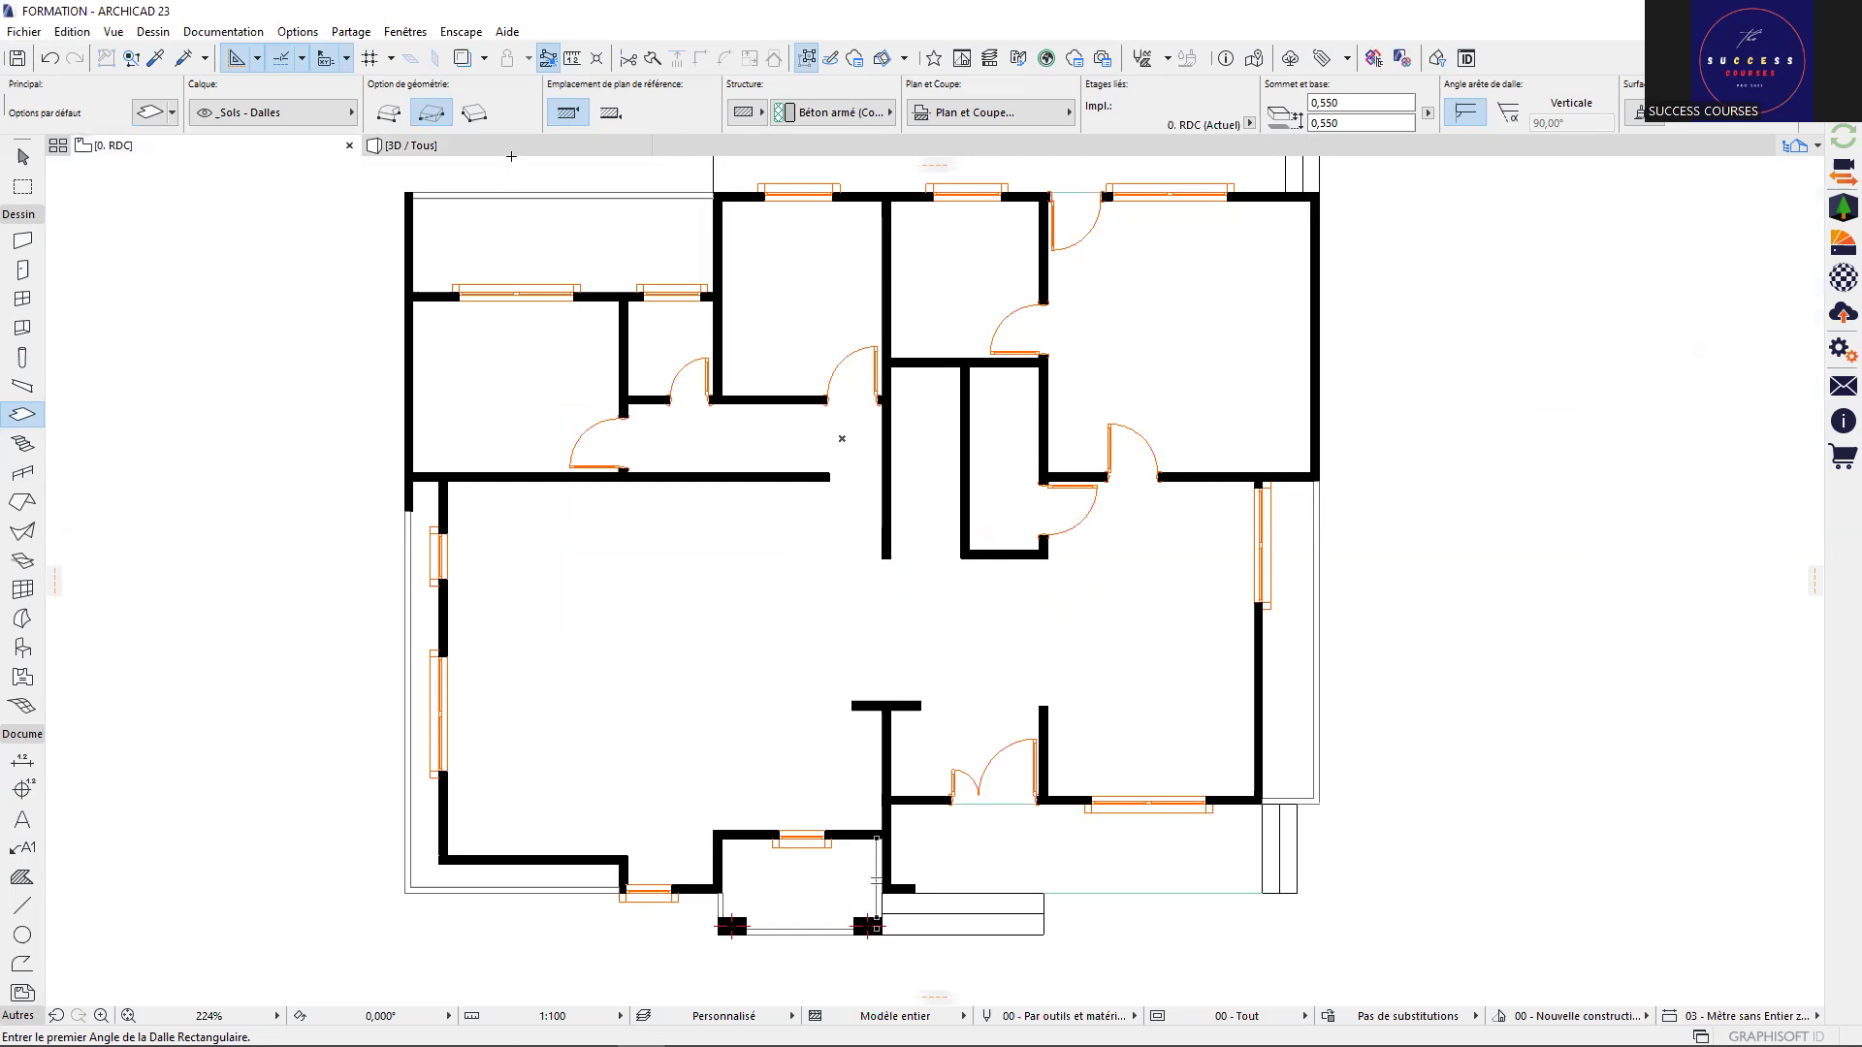
pyautogui.moveTo(509, 140)
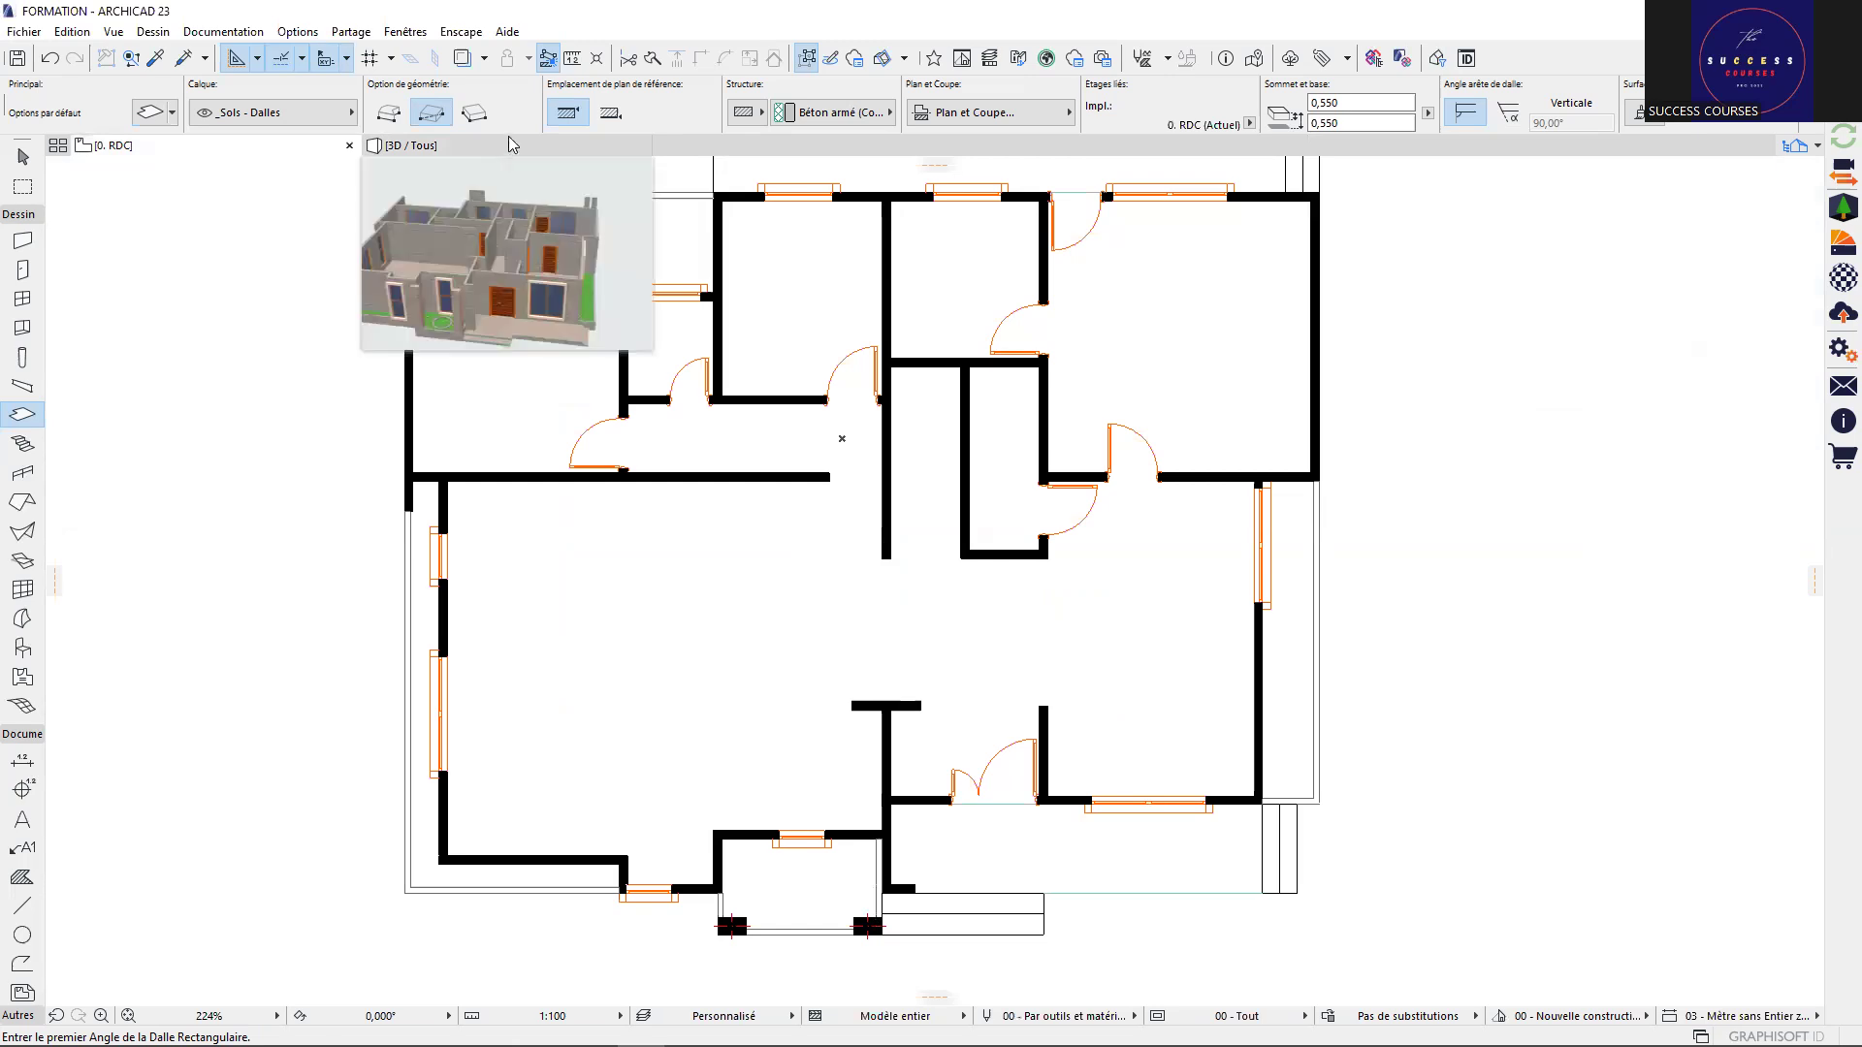
pyautogui.click(510, 141)
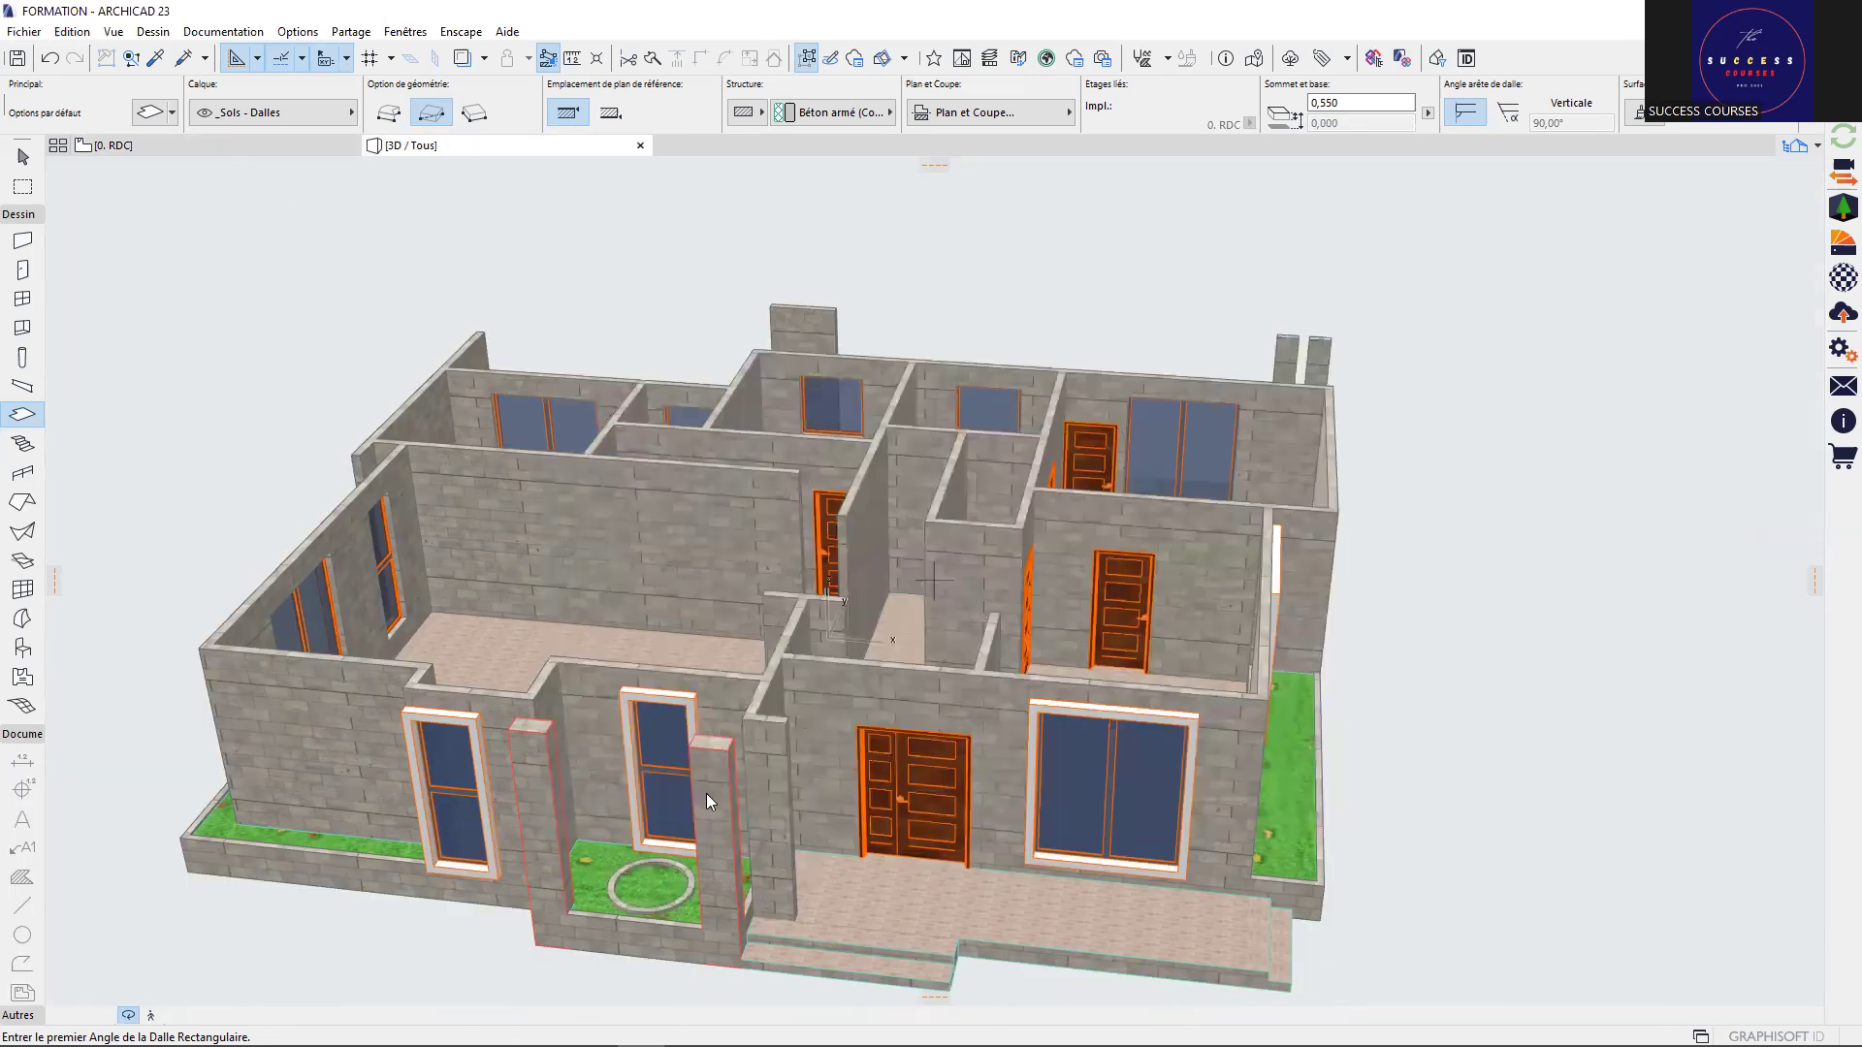
pyautogui.click(237, 152)
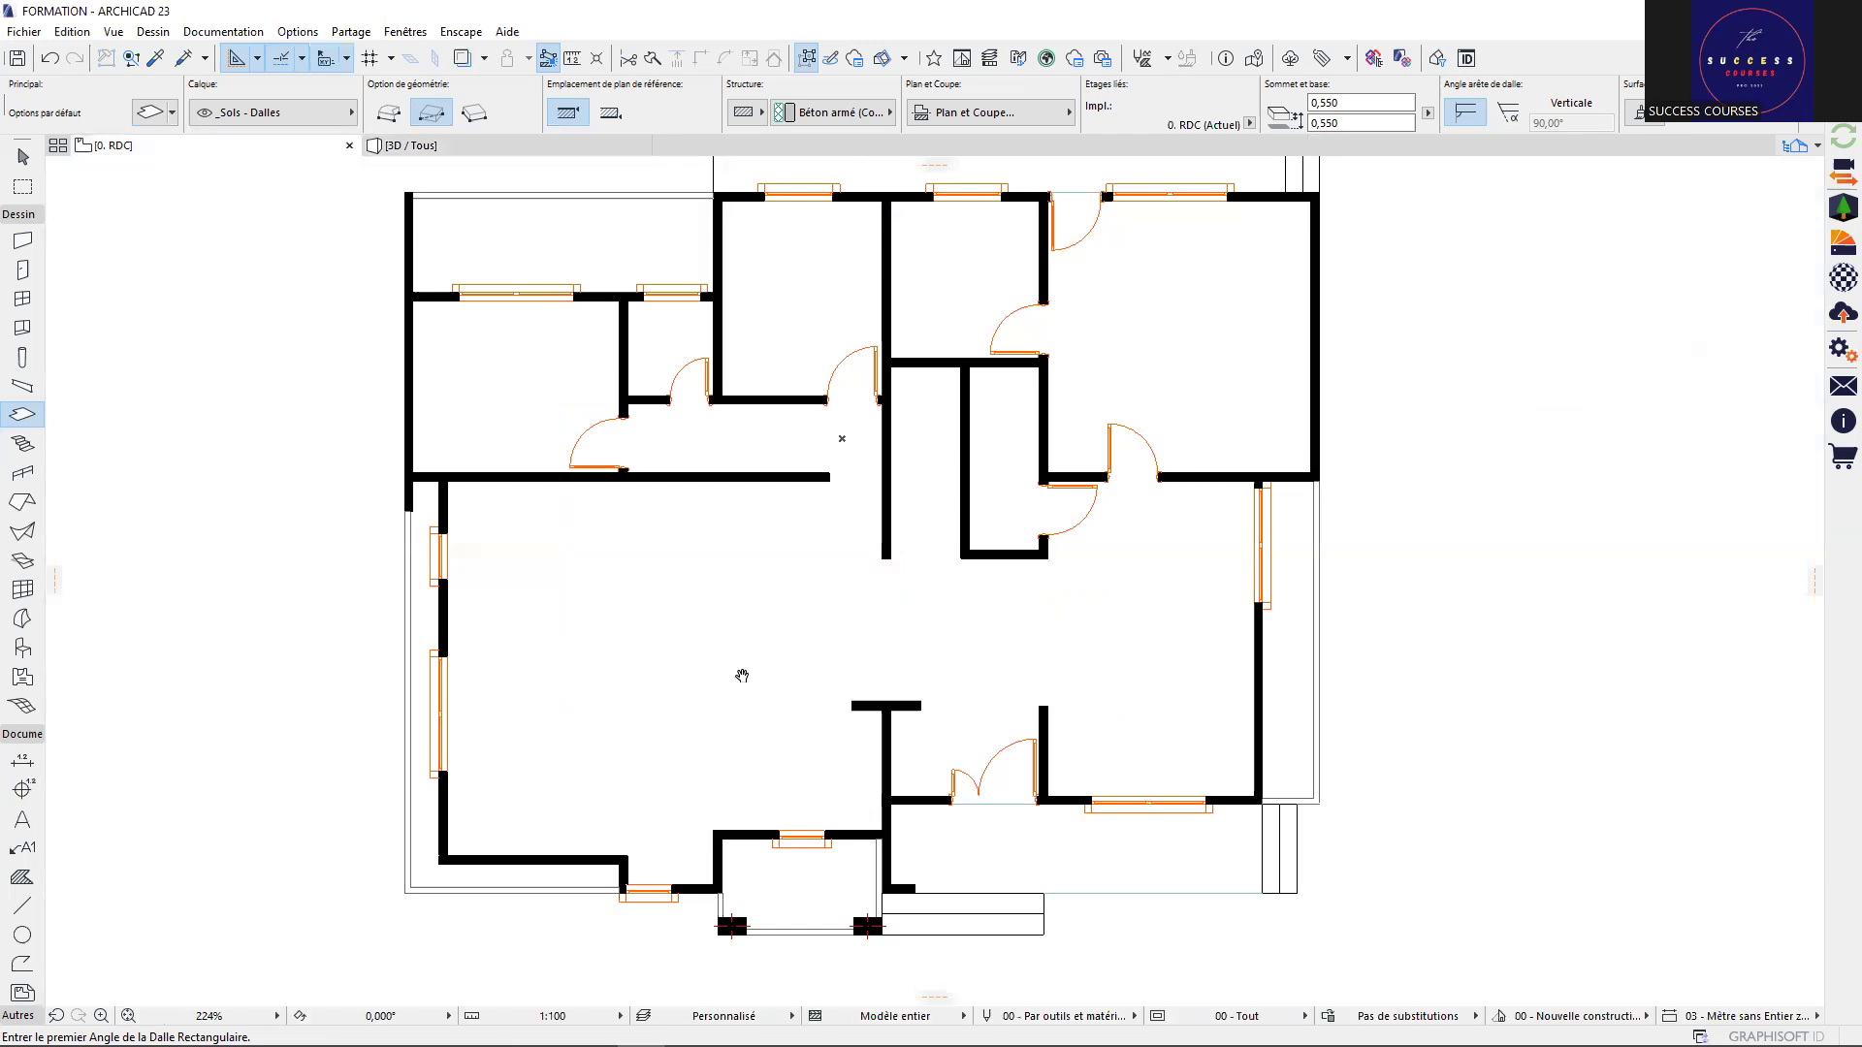
pyautogui.scroll(-1, 727, 674)
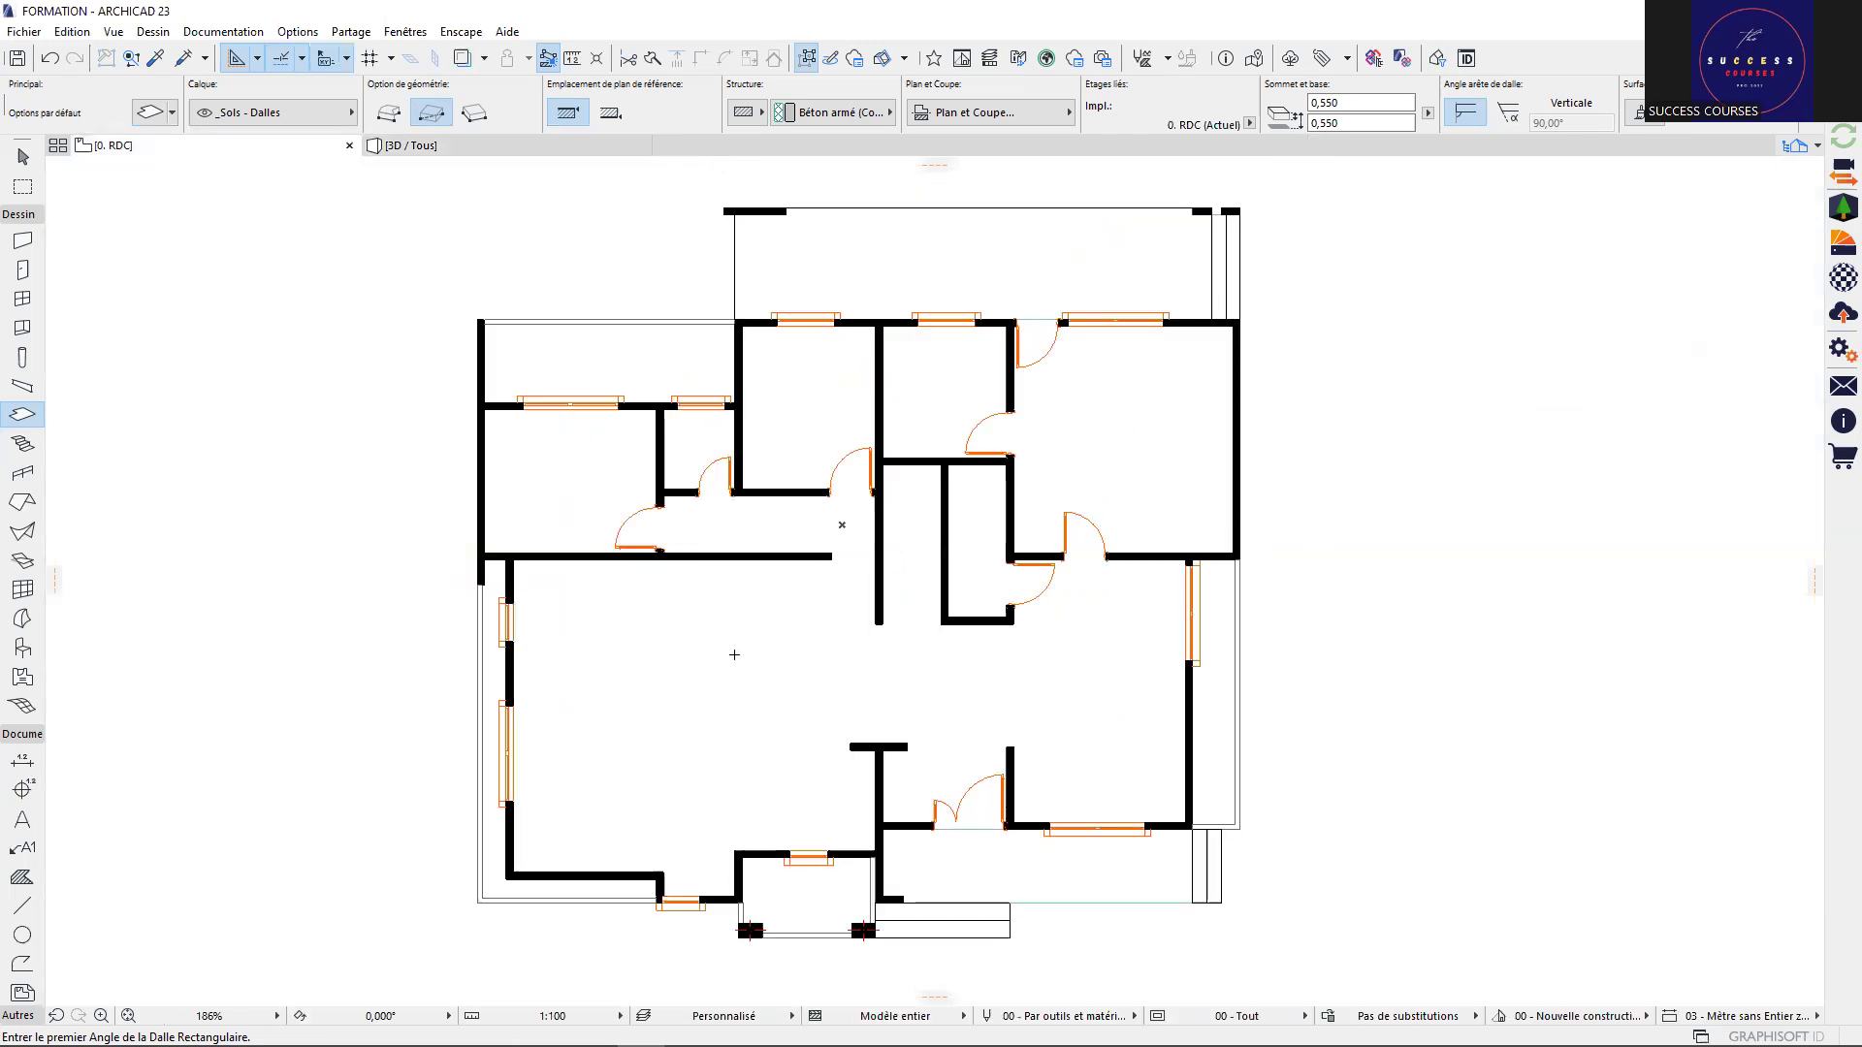